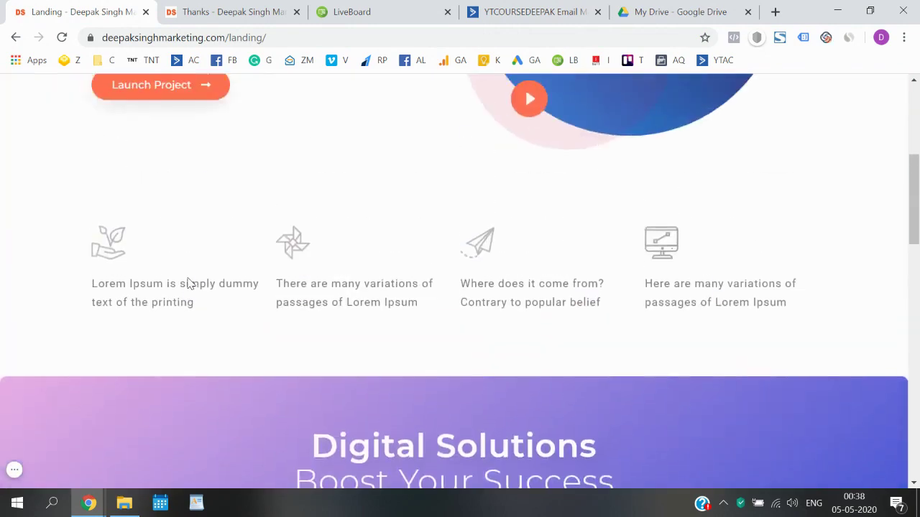
# - Scroll down to the landing page's sign-up form, check the Thank You page, then return
pyautogui.scroll(-10, 188, 284)
pyautogui.scroll(-5, 188, 283)
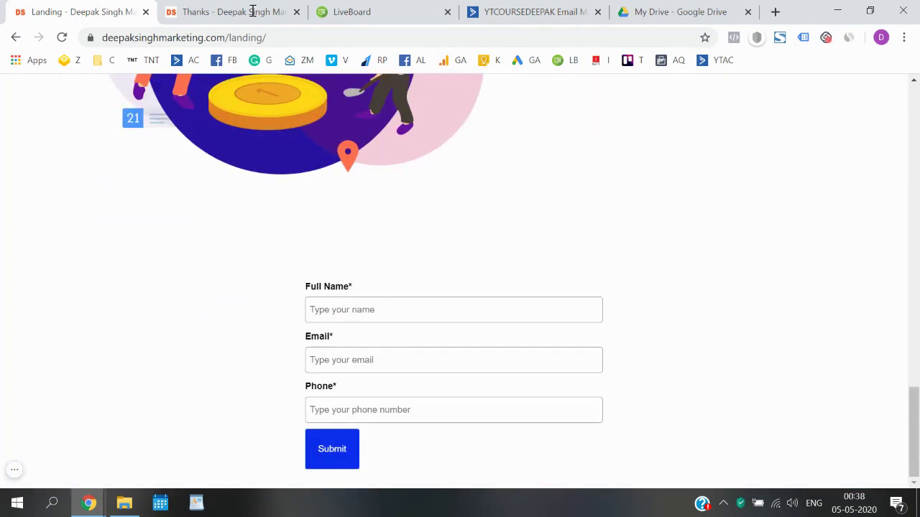
pyautogui.click(244, 12)
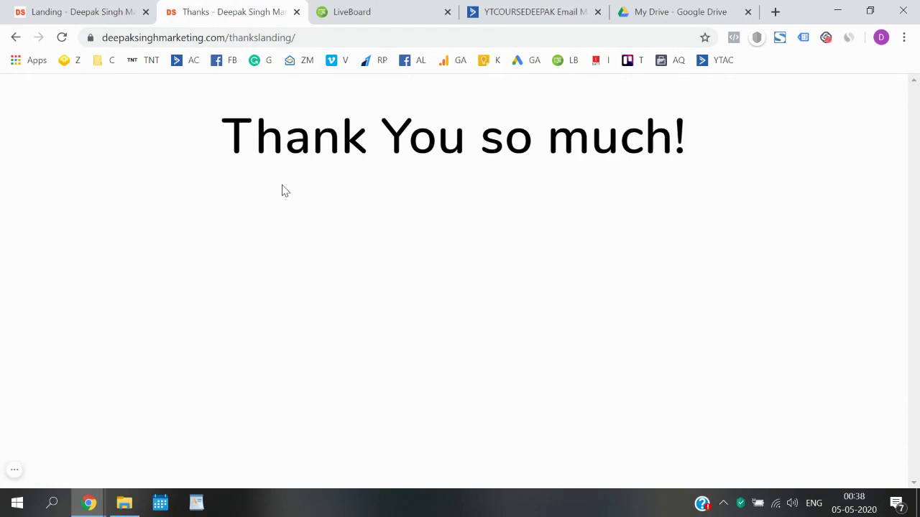
pyautogui.click(115, 7)
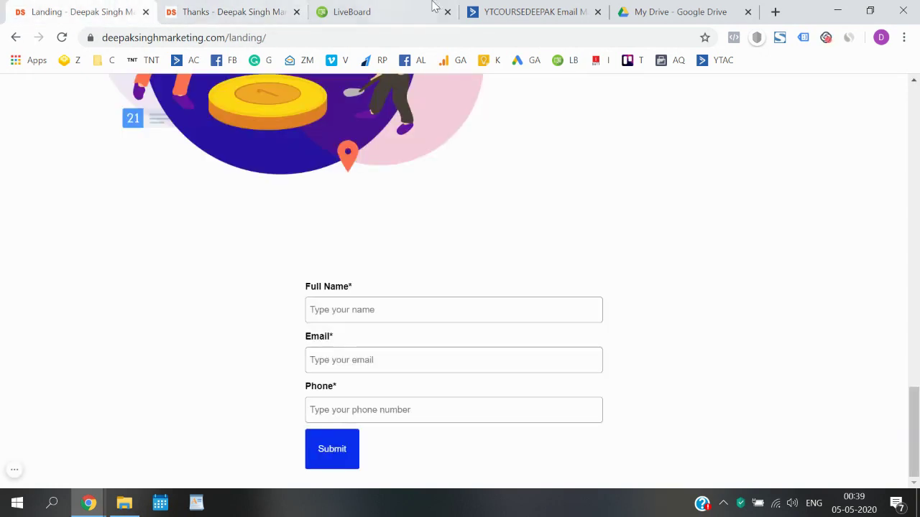
# - On LiveBoard, handwrite and underline the 'MBBS E-book' title and draw a page outline
pyautogui.click(394, 7)
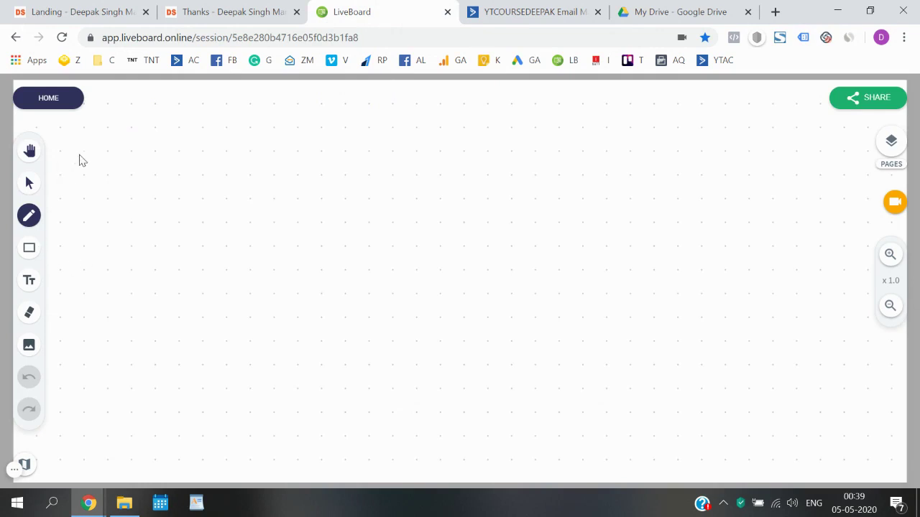
pyautogui.moveTo(162, 159)
pyautogui.mouseDown()
pyautogui.moveTo(172, 150)
pyautogui.moveTo(220, 148)
pyautogui.moveTo(229, 162)
pyautogui.moveTo(273, 148)
pyautogui.moveTo(395, 144)
pyautogui.mouseUp()
pyautogui.moveTo(166, 185); pyautogui.dragTo(388, 157)
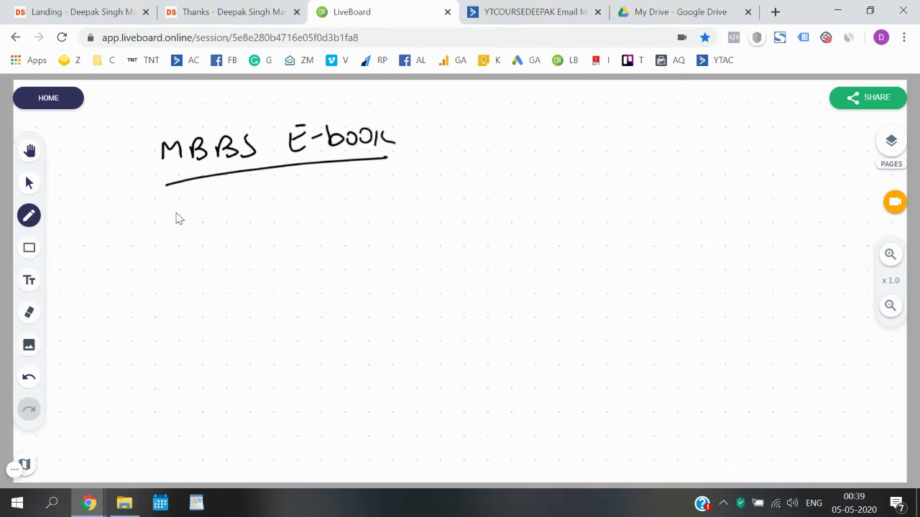
pyautogui.moveTo(177, 211); pyautogui.dragTo(184, 365)
pyautogui.moveTo(177, 211)
pyautogui.mouseDown()
pyautogui.moveTo(295, 202)
pyautogui.moveTo(314, 324)
pyautogui.moveTo(242, 384)
pyautogui.moveTo(175, 385)
pyautogui.moveTo(178, 362)
pyautogui.mouseUp()
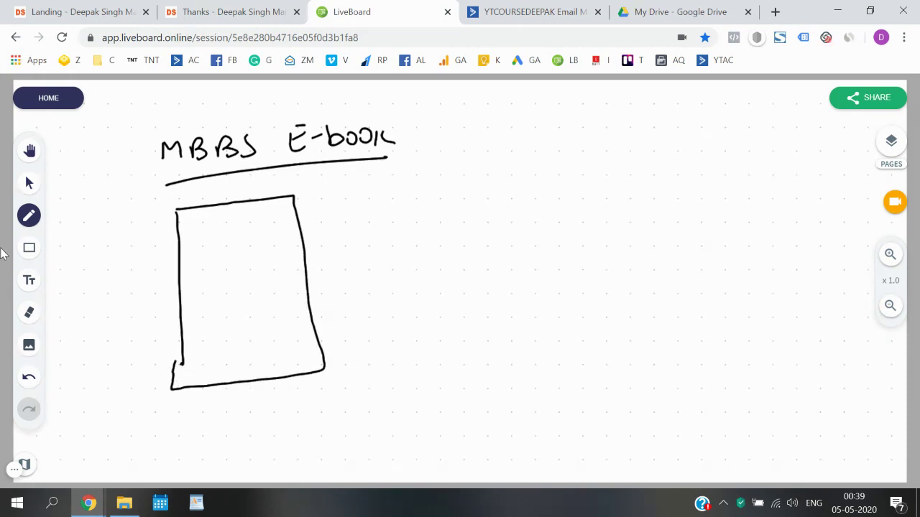
# - In red, write 'Landing page' inside the outline and draw a form box
pyautogui.click(28, 216)
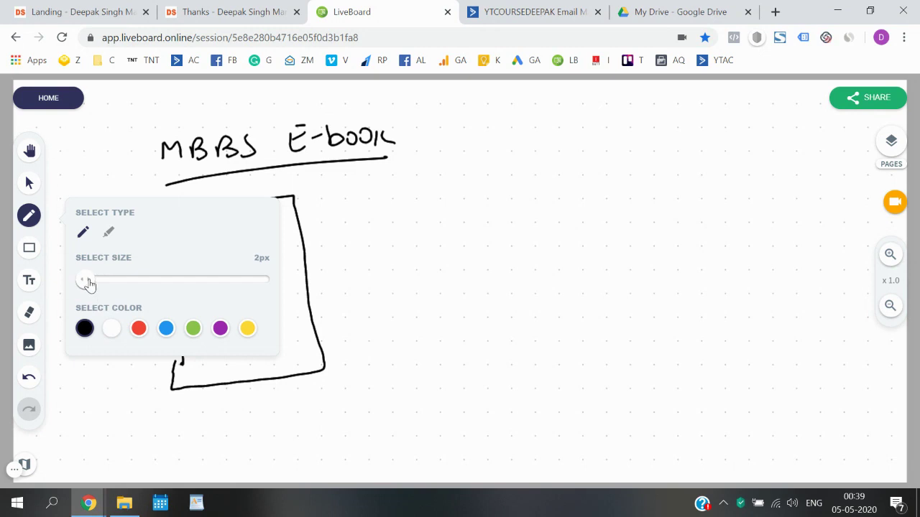
pyautogui.click(139, 328)
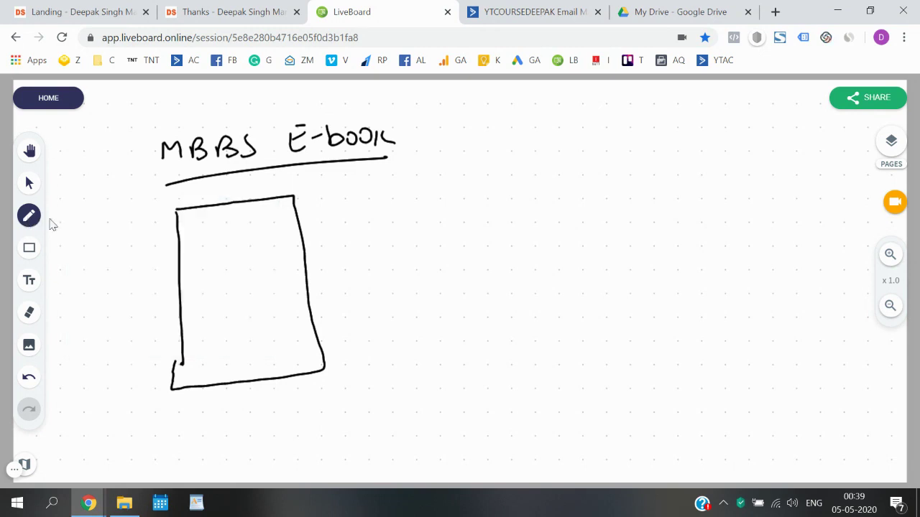
pyautogui.moveTo(190, 221)
pyautogui.mouseDown()
pyautogui.moveTo(191, 238)
pyautogui.moveTo(202, 238)
pyautogui.mouseUp()
pyautogui.moveTo(213, 230)
pyautogui.mouseDown()
pyautogui.moveTo(214, 239)
pyautogui.moveTo(229, 225)
pyautogui.moveTo(256, 232)
pyautogui.moveTo(288, 222)
pyautogui.moveTo(286, 236)
pyautogui.mouseUp()
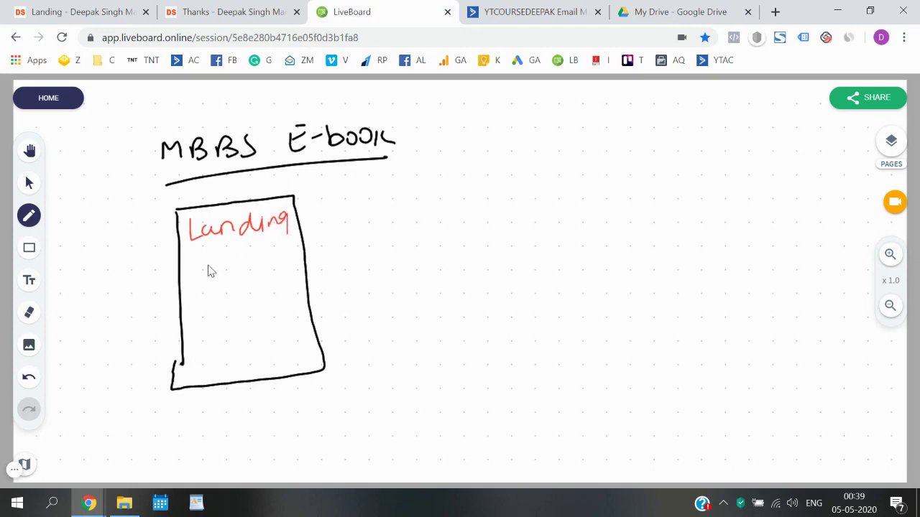
pyautogui.moveTo(209, 260)
pyautogui.mouseDown()
pyautogui.moveTo(260, 260)
pyautogui.moveTo(259, 279)
pyautogui.mouseUp()
pyautogui.moveTo(213, 317); pyautogui.dragTo(216, 366)
pyautogui.moveTo(214, 316)
pyautogui.mouseDown()
pyautogui.moveTo(288, 353)
pyautogui.moveTo(213, 368)
pyautogui.mouseUp()
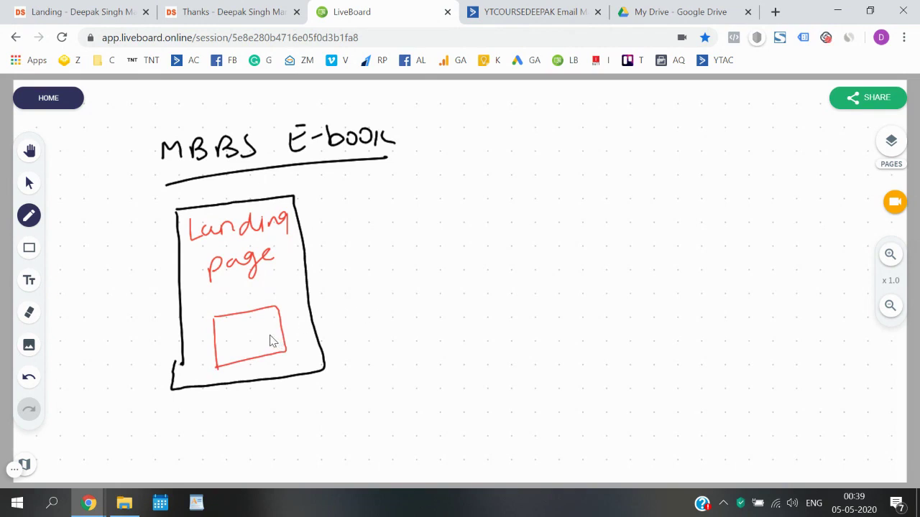
# - Draw an arrow from the form to a boxed 'e-book' label, then return to the landing page
pyautogui.moveTo(280, 328)
pyautogui.mouseDown()
pyautogui.moveTo(387, 291)
pyautogui.moveTo(374, 297)
pyautogui.mouseUp()
pyautogui.moveTo(415, 273); pyautogui.dragTo(447, 275)
pyautogui.moveTo(453, 256)
pyautogui.mouseDown()
pyautogui.moveTo(453, 277)
pyautogui.moveTo(465, 271)
pyautogui.mouseUp()
pyautogui.moveTo(483, 263); pyautogui.dragTo(506, 266)
pyautogui.moveTo(526, 250); pyautogui.dragTo(529, 268)
pyautogui.moveTo(408, 264); pyautogui.dragTo(409, 290)
pyautogui.moveTo(403, 258)
pyautogui.mouseDown()
pyautogui.moveTo(440, 247)
pyautogui.moveTo(541, 267)
pyautogui.moveTo(416, 297)
pyautogui.mouseUp()
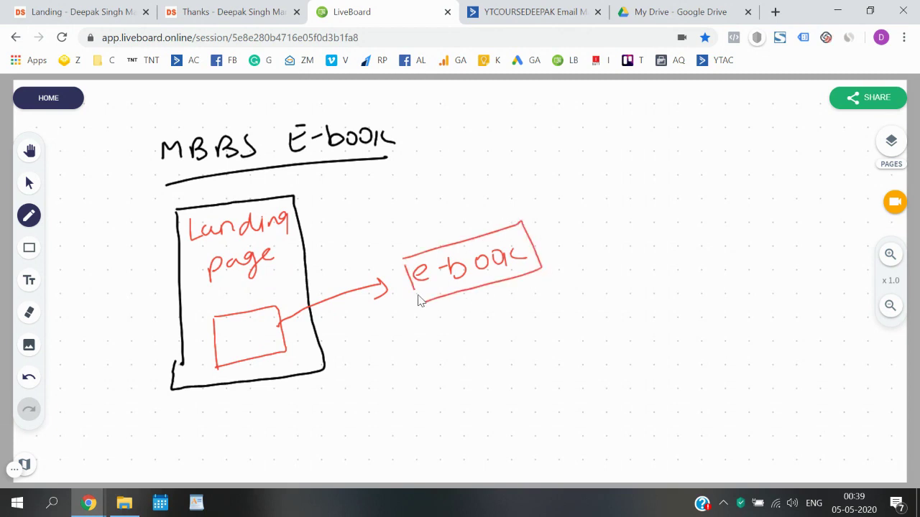
pyautogui.click(84, 8)
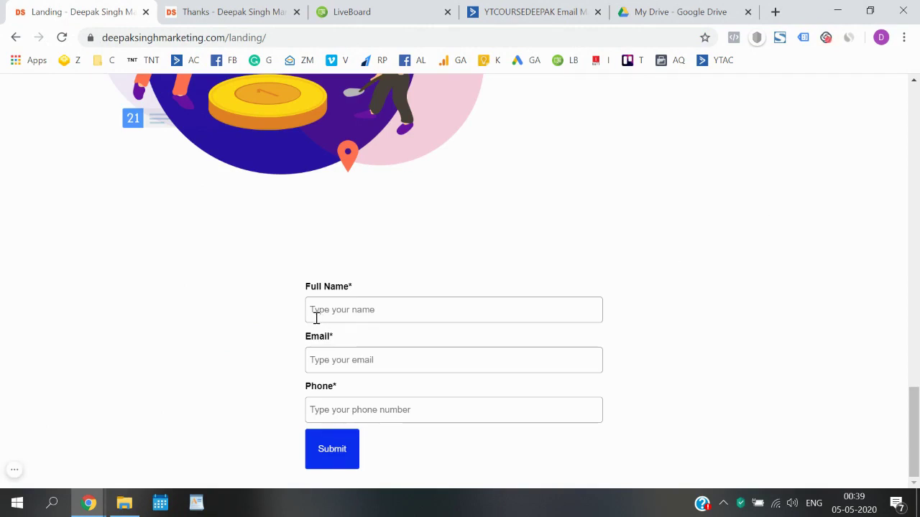
# - Cycle through the Thanks, Landing and LiveBoard tabs, ending on the ActiveCampaign Lists page
pyautogui.click(222, 9)
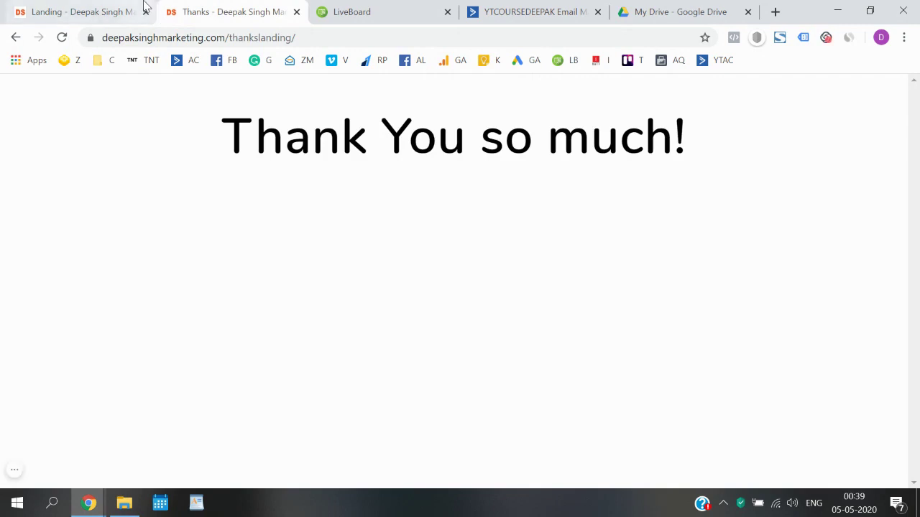
pyautogui.click(144, 8)
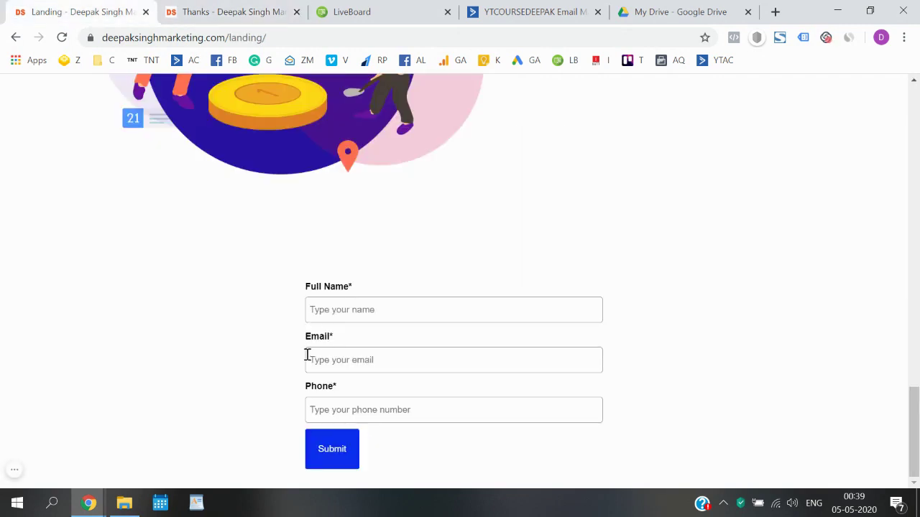
pyautogui.click(413, 6)
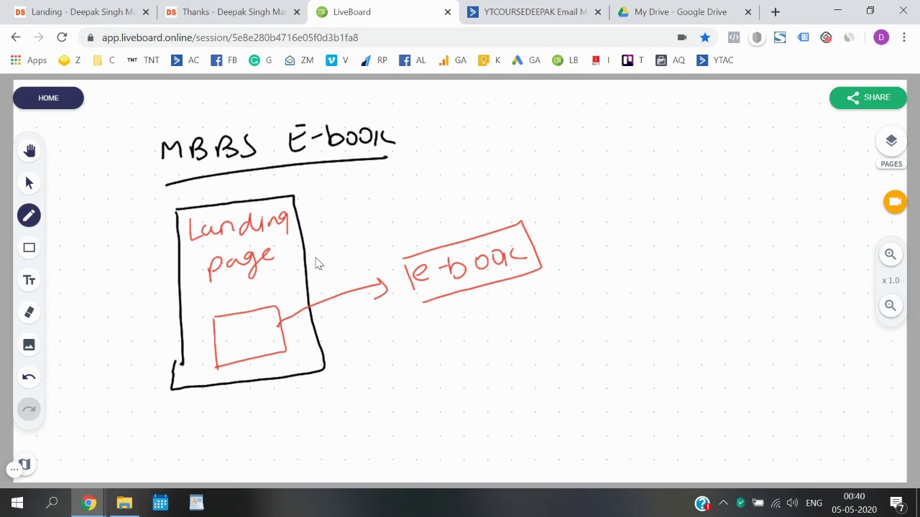
pyautogui.click(537, 8)
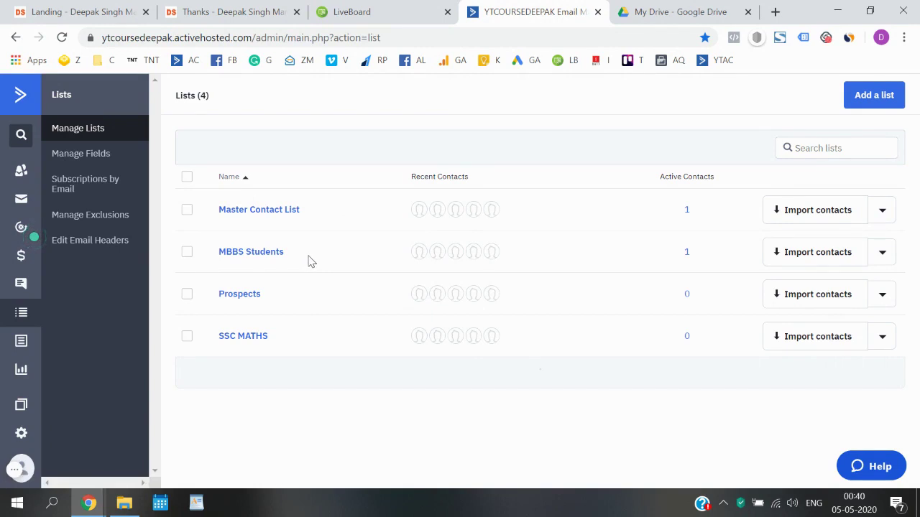
# - Highlight the MBBS Students list name, clear the highlight, and go back to the landing page
pyautogui.moveTo(310, 261); pyautogui.dragTo(220, 257)
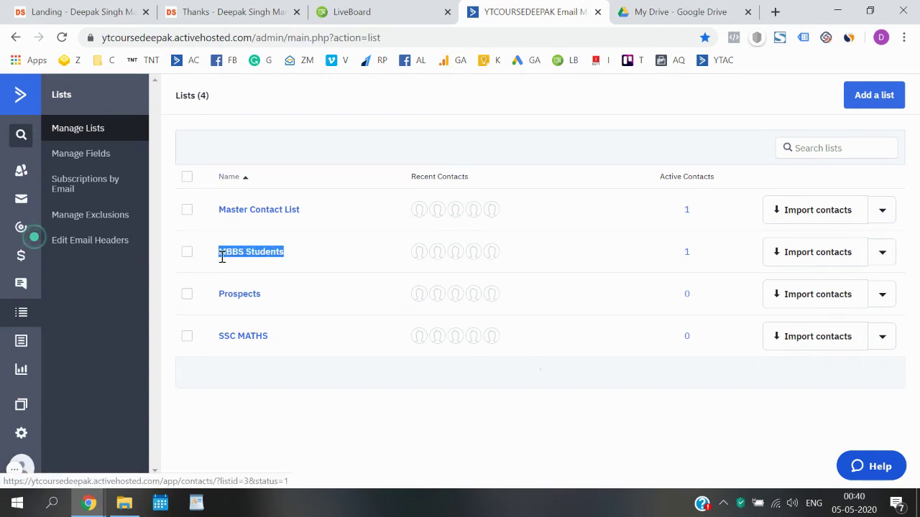
pyautogui.click(363, 115)
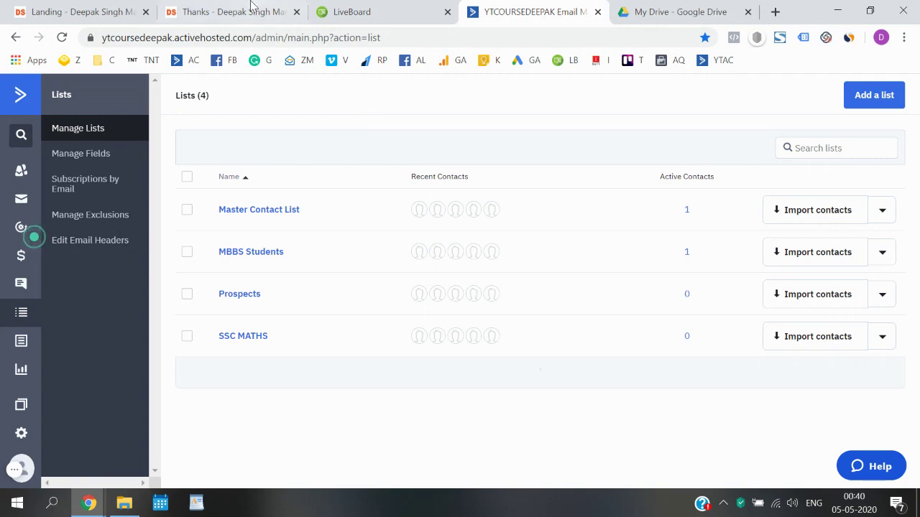
pyautogui.click(94, 12)
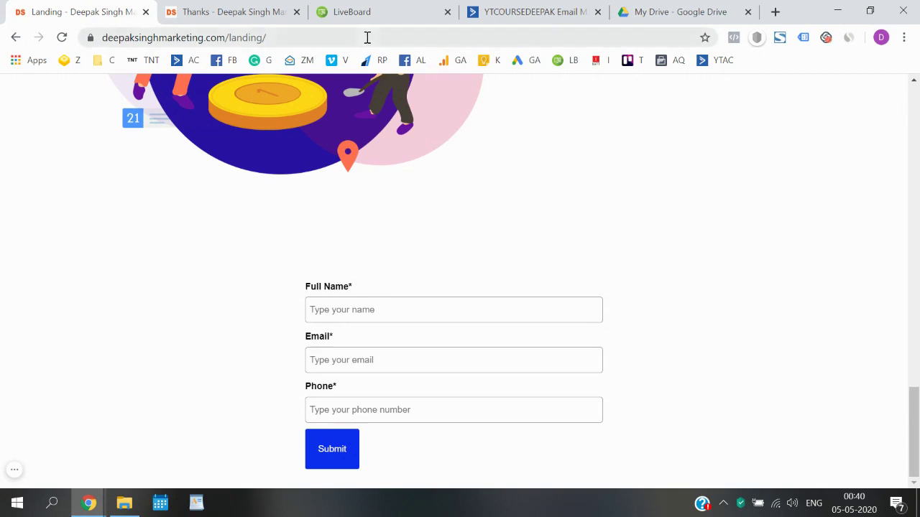
# - Switch the LiveBoard pen to blue and write 'Automation' at the top right
pyautogui.click(374, 10)
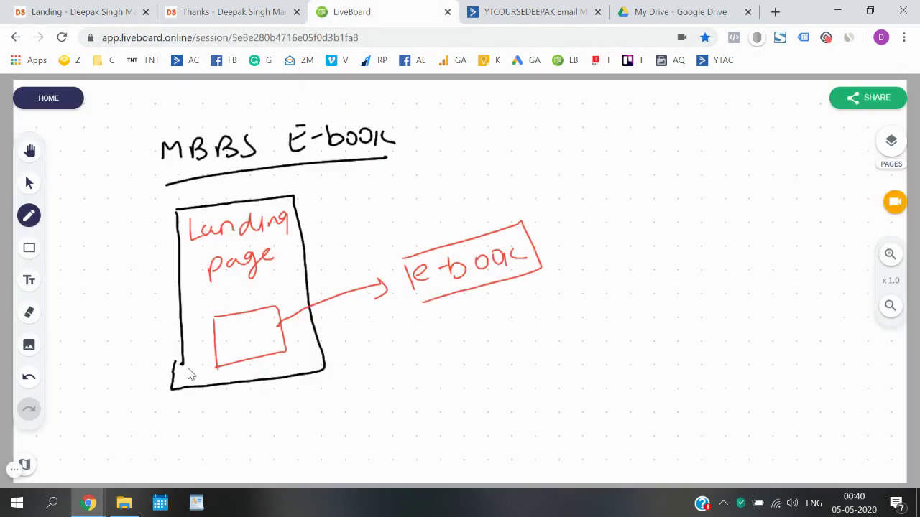
pyautogui.click(32, 223)
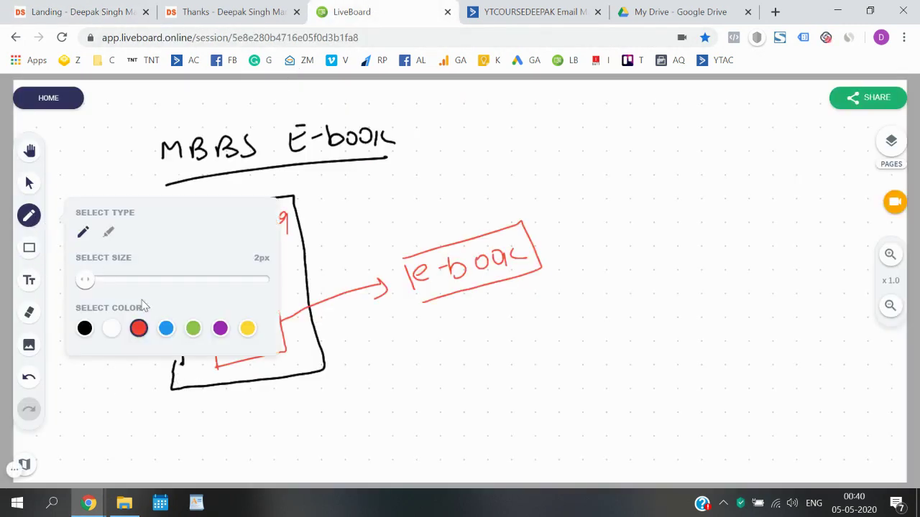
pyautogui.click(166, 329)
pyautogui.click(29, 219)
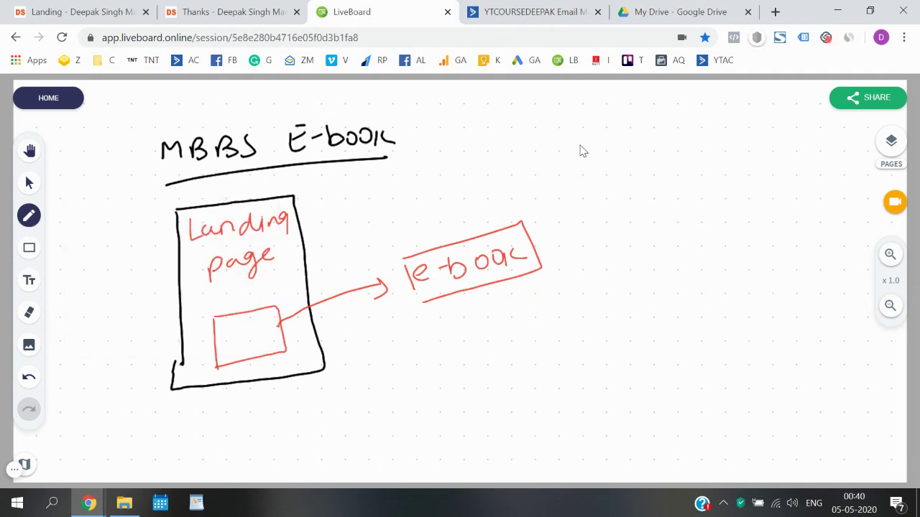
pyautogui.moveTo(579, 164)
pyautogui.mouseDown()
pyautogui.moveTo(595, 172)
pyautogui.moveTo(624, 148)
pyautogui.moveTo(733, 139)
pyautogui.moveTo(752, 148)
pyautogui.moveTo(797, 136)
pyautogui.moveTo(606, 177)
pyautogui.moveTo(810, 157)
pyautogui.mouseUp()
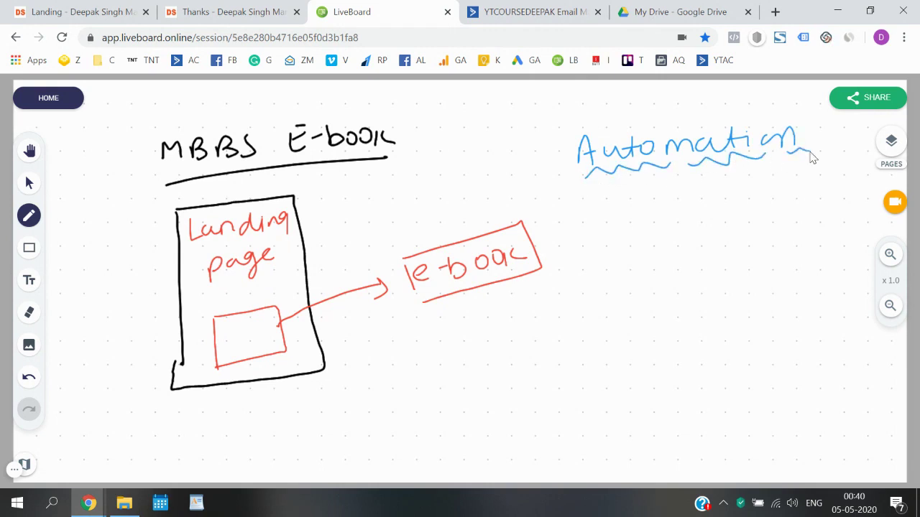
# - Mark the form fields and draw a blue arrow from a circled 'e-book' into the form box
pyautogui.moveTo(235, 329); pyautogui.dragTo(261, 329)
pyautogui.moveTo(454, 355)
pyautogui.mouseDown()
pyautogui.moveTo(429, 367)
pyautogui.moveTo(284, 375)
pyautogui.moveTo(267, 346)
pyautogui.moveTo(282, 350)
pyautogui.mouseUp()
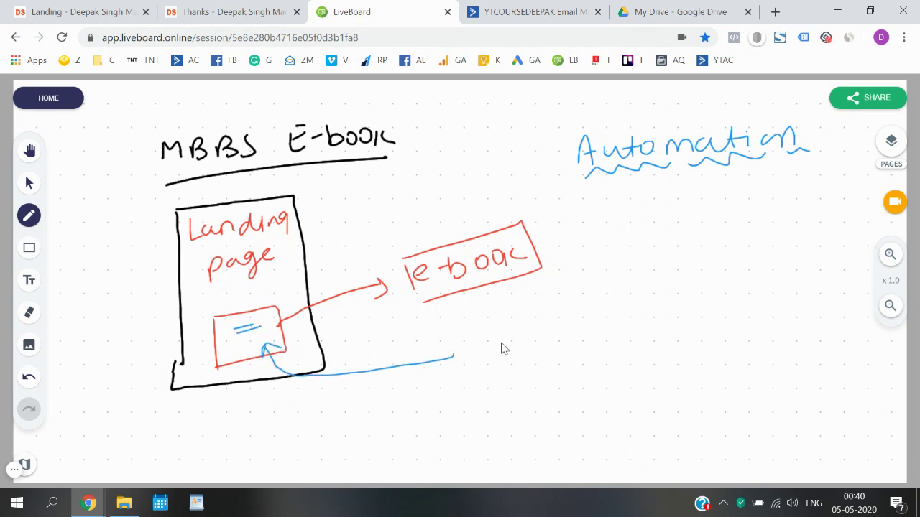
pyautogui.moveTo(476, 347)
pyautogui.mouseDown()
pyautogui.moveTo(492, 352)
pyautogui.moveTo(505, 342)
pyautogui.mouseUp()
pyautogui.moveTo(511, 327)
pyautogui.mouseDown()
pyautogui.moveTo(513, 348)
pyautogui.moveTo(526, 340)
pyautogui.mouseUp()
pyautogui.moveTo(532, 329); pyautogui.dragTo(565, 335)
pyautogui.moveTo(568, 330)
pyautogui.mouseDown()
pyautogui.moveTo(580, 327)
pyautogui.moveTo(583, 345)
pyautogui.moveTo(563, 303)
pyautogui.mouseUp()
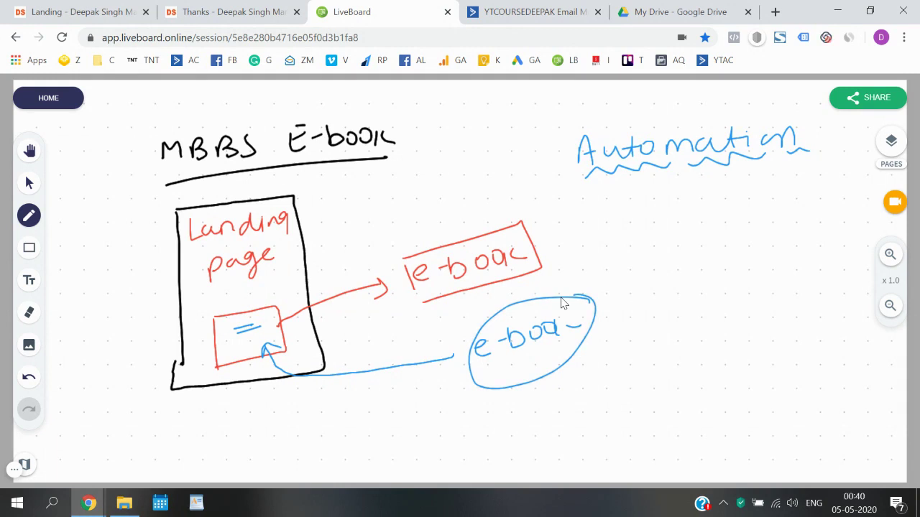
# - Write '5-10-15' below the circled e-book and circle it
pyautogui.moveTo(495, 418); pyautogui.dragTo(481, 436)
pyautogui.moveTo(496, 417); pyautogui.dragTo(513, 422)
pyautogui.moveTo(522, 416)
pyautogui.mouseDown()
pyautogui.moveTo(523, 427)
pyautogui.moveTo(535, 417)
pyautogui.mouseUp()
pyautogui.moveTo(550, 423); pyautogui.dragTo(585, 421)
pyautogui.moveTo(593, 371)
pyautogui.mouseDown()
pyautogui.moveTo(494, 416)
pyautogui.moveTo(573, 394)
pyautogui.mouseUp()
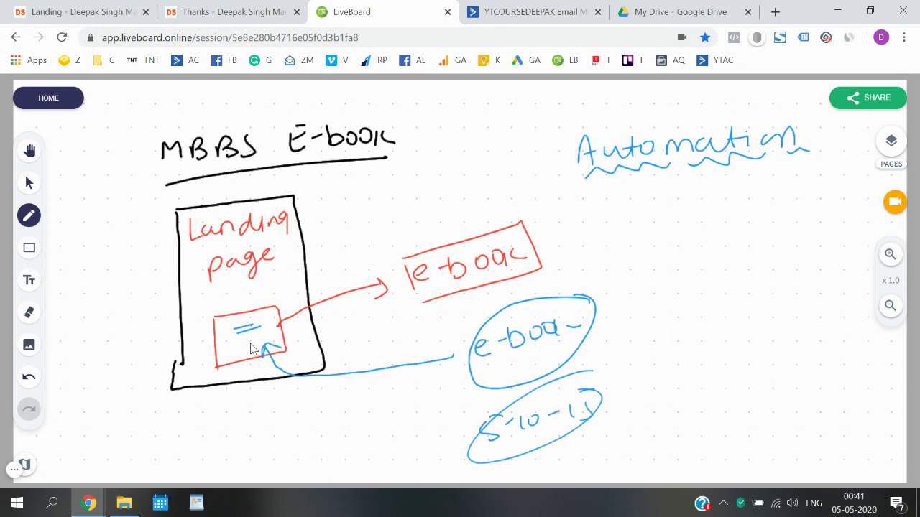
# - Write the underlined numbers 500, 1000 and 2000 beside the landing page sketch
pyautogui.moveTo(121, 374); pyautogui.dragTo(170, 353)
pyautogui.moveTo(145, 394)
pyautogui.mouseDown()
pyautogui.moveTo(159, 388)
pyautogui.moveTo(164, 397)
pyautogui.mouseUp()
pyautogui.moveTo(186, 414)
pyautogui.mouseDown()
pyautogui.moveTo(191, 430)
pyautogui.moveTo(237, 392)
pyautogui.mouseUp()
pyautogui.moveTo(203, 442); pyautogui.dragTo(253, 412)
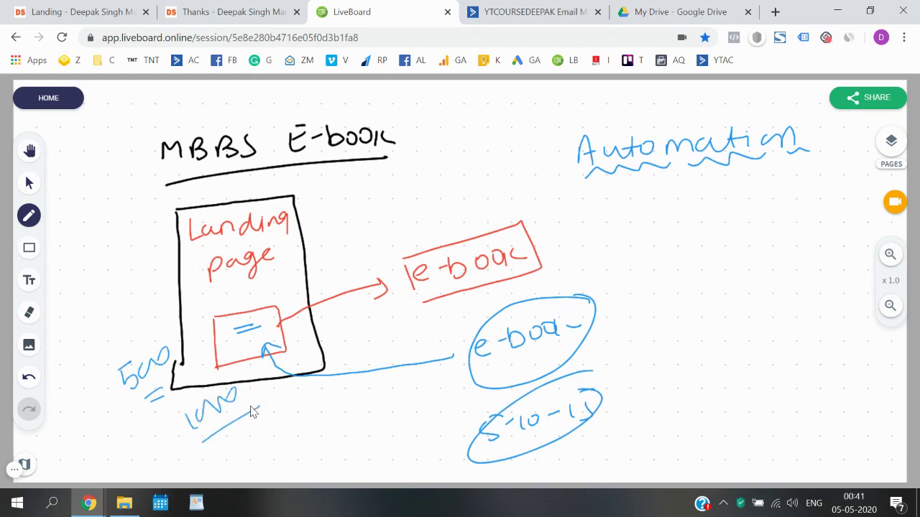
pyautogui.moveTo(305, 400)
pyautogui.mouseDown()
pyautogui.moveTo(319, 419)
pyautogui.moveTo(375, 386)
pyautogui.mouseUp()
pyautogui.moveTo(324, 430); pyautogui.dragTo(373, 404)
pyautogui.moveTo(348, 424); pyautogui.dragTo(368, 415)
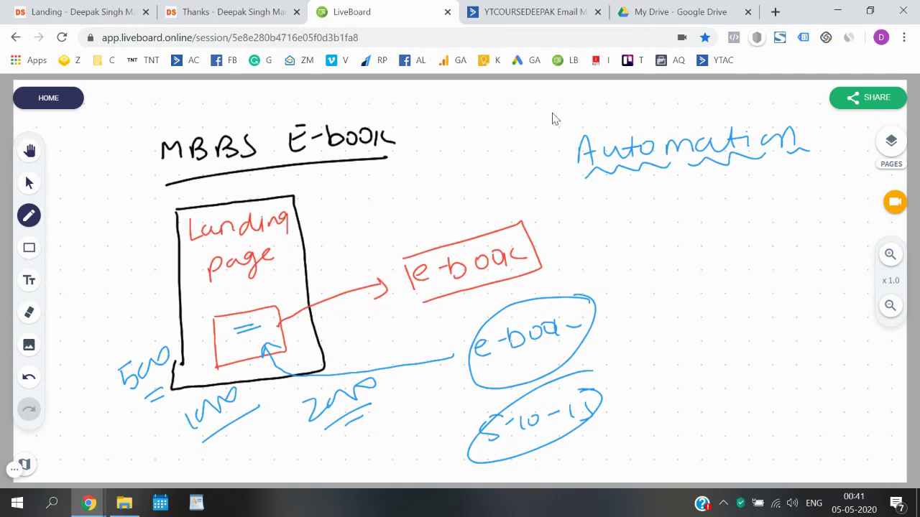
# - Add a wavy line and marks around 'Automation', then return to the ActiveCampaign lists
pyautogui.moveTo(580, 133); pyautogui.dragTo(789, 105)
pyautogui.moveTo(545, 159); pyautogui.dragTo(555, 158)
pyautogui.moveTo(546, 164); pyautogui.dragTo(556, 163)
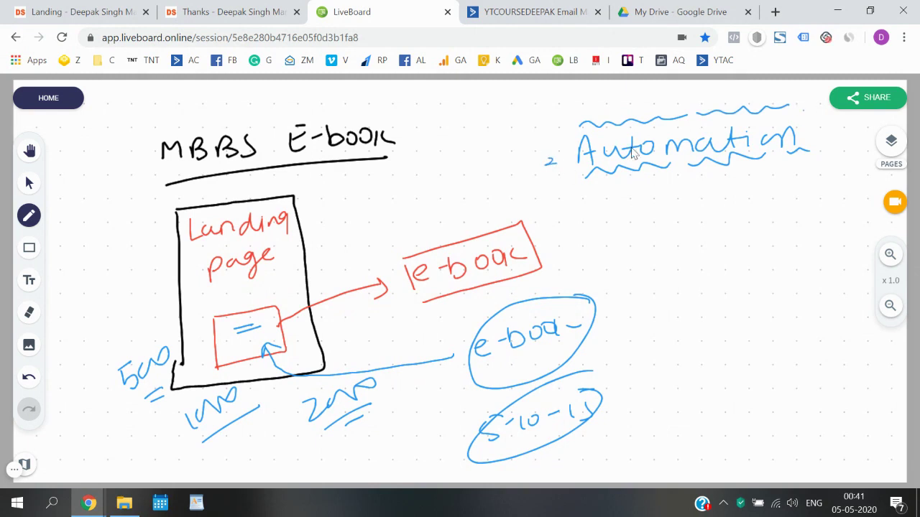
pyautogui.click(815, 127)
pyautogui.click(522, 22)
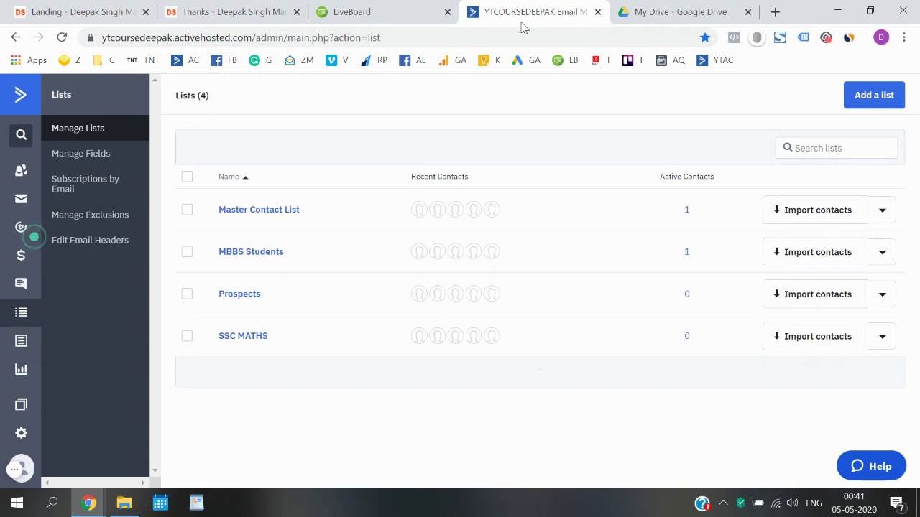
# - Draw a blue box under 'Automation' with an underlined 'Link' inside, then move to Google Drive
pyautogui.click(389, 7)
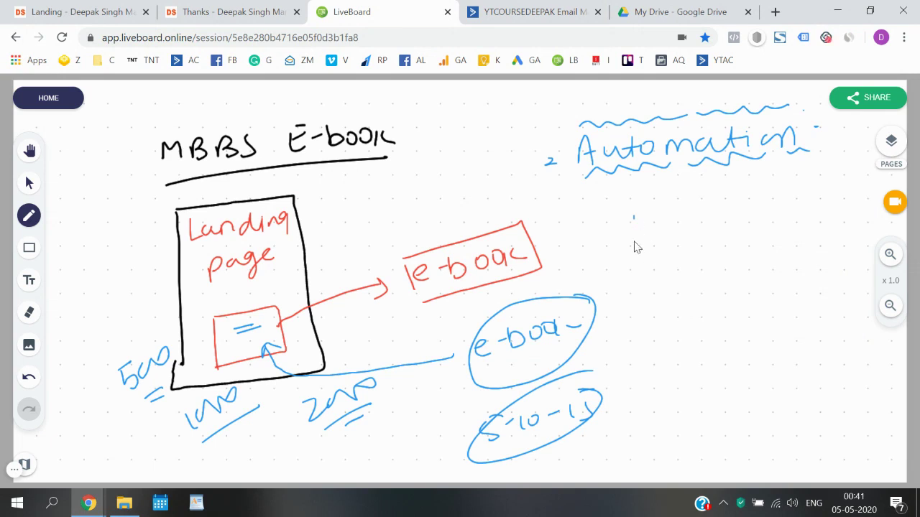
pyautogui.moveTo(636, 313)
pyautogui.mouseDown()
pyautogui.moveTo(632, 222)
pyautogui.moveTo(767, 286)
pyautogui.moveTo(655, 298)
pyautogui.mouseUp()
pyautogui.moveTo(650, 254); pyautogui.dragTo(729, 265)
pyautogui.moveTo(673, 282); pyautogui.dragTo(703, 278)
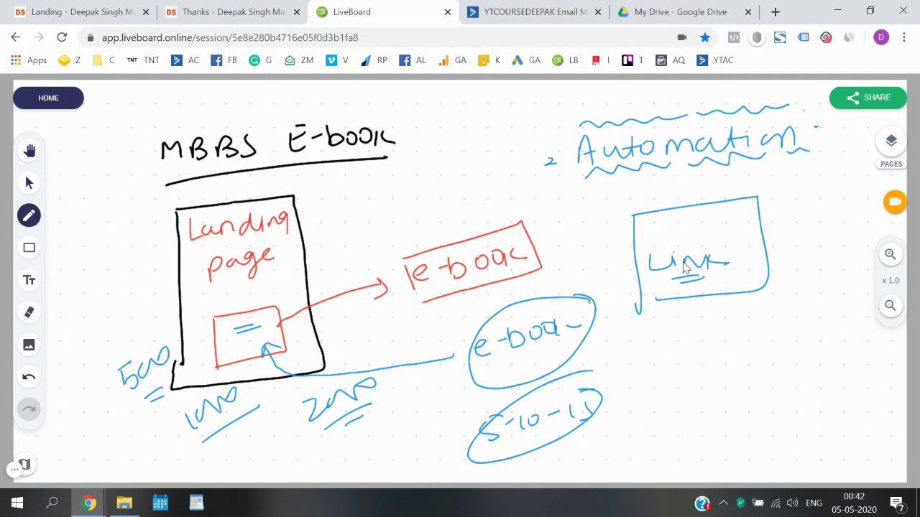
pyautogui.click(724, 9)
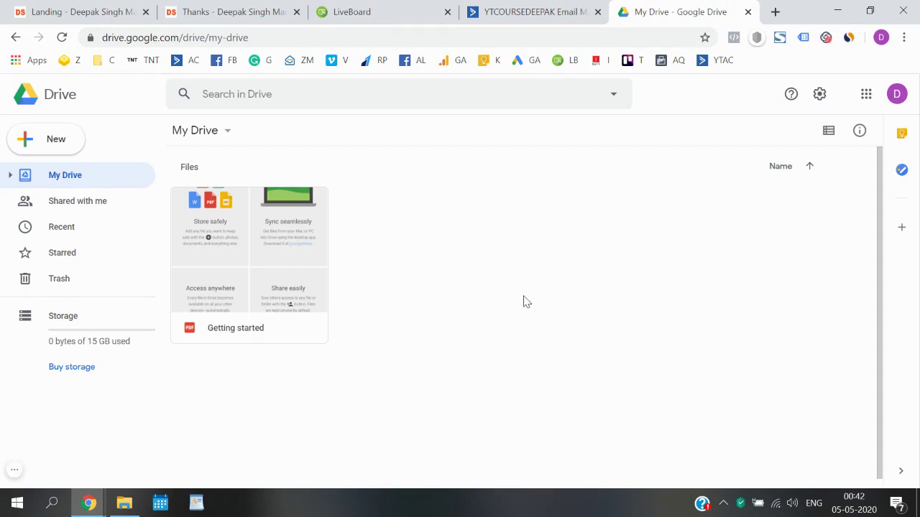
# - Upload sample.pdf from Downloads into My Drive, then return to ActiveCampaign
pyautogui.click(45, 143)
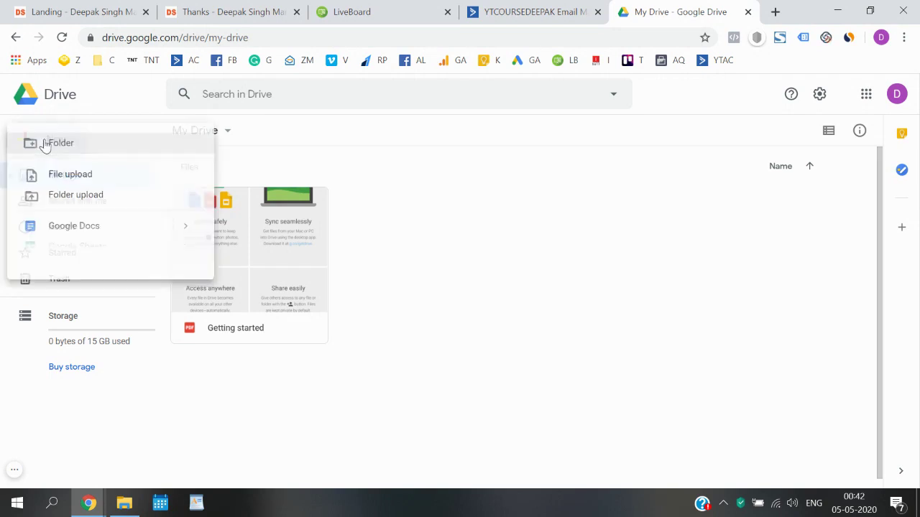
pyautogui.click(84, 186)
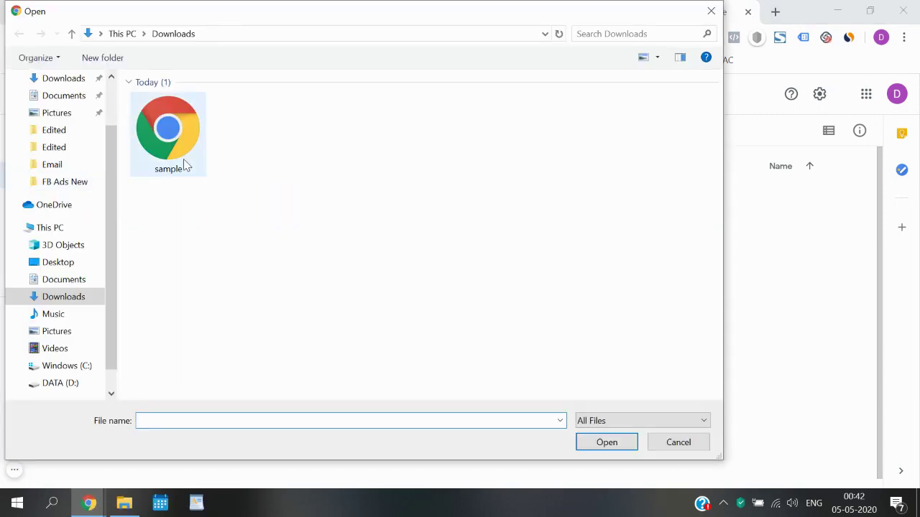
pyautogui.doubleClick(183, 158)
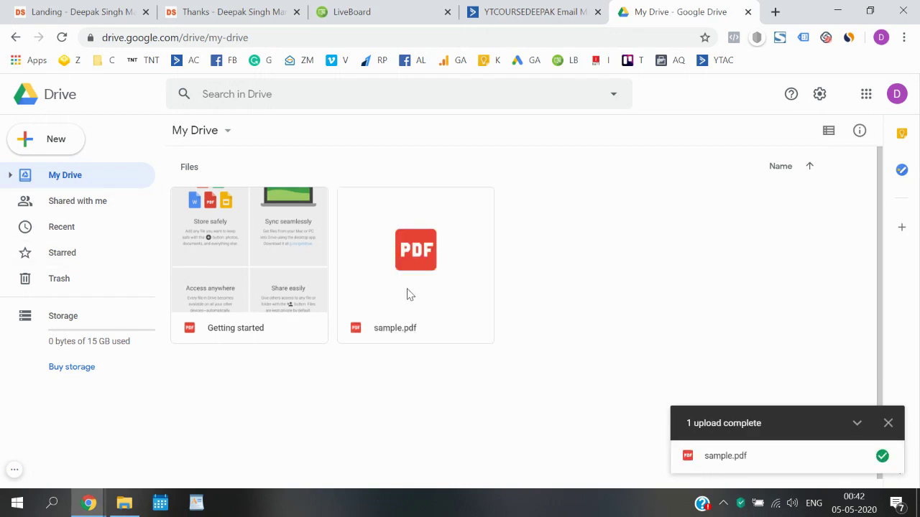
pyautogui.click(493, 9)
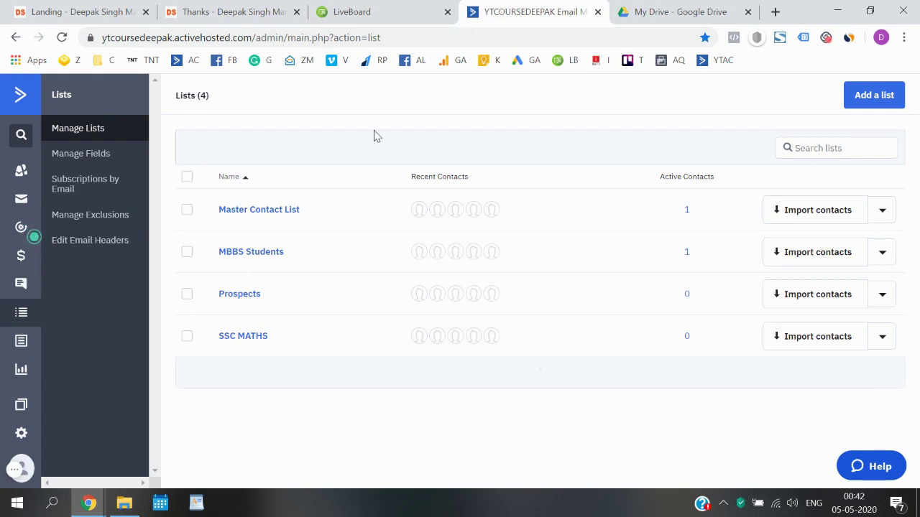
# - From the ActiveCampaign sidebar, go to Automations and start creating an automation
pyautogui.click(21, 99)
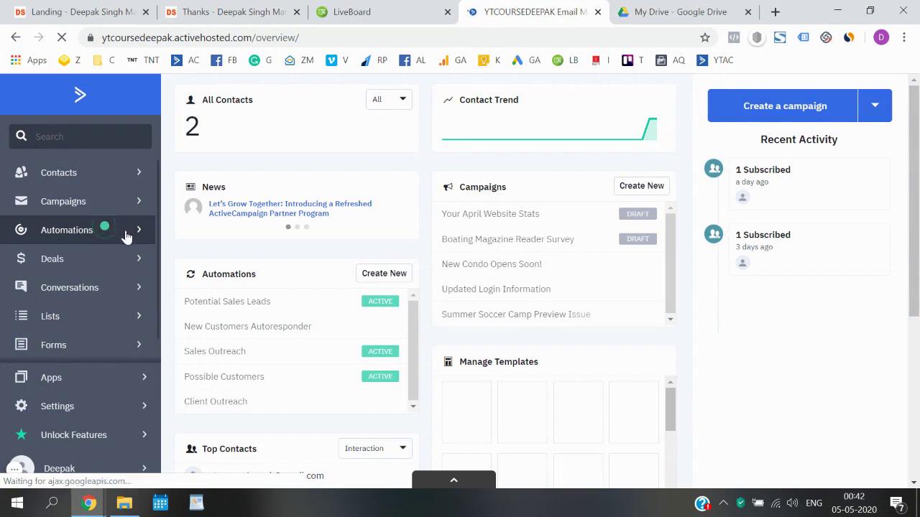
pyautogui.click(92, 238)
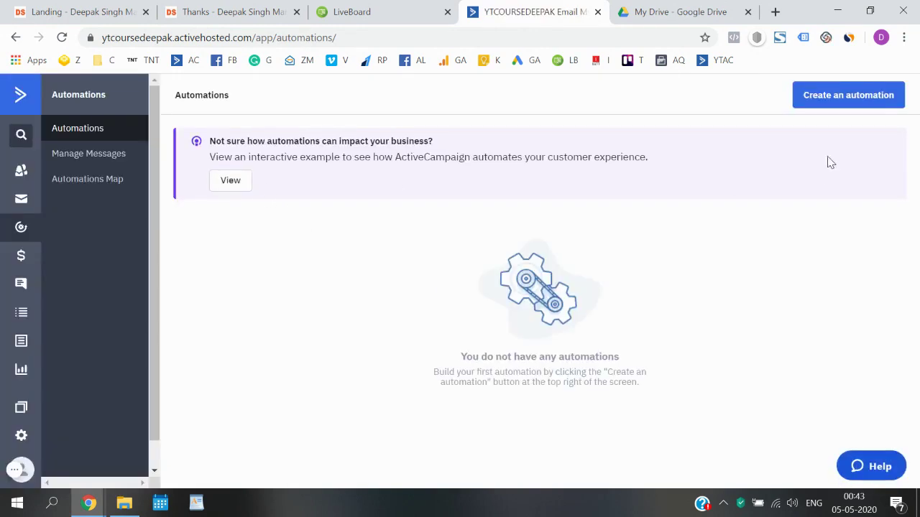
pyautogui.click(839, 105)
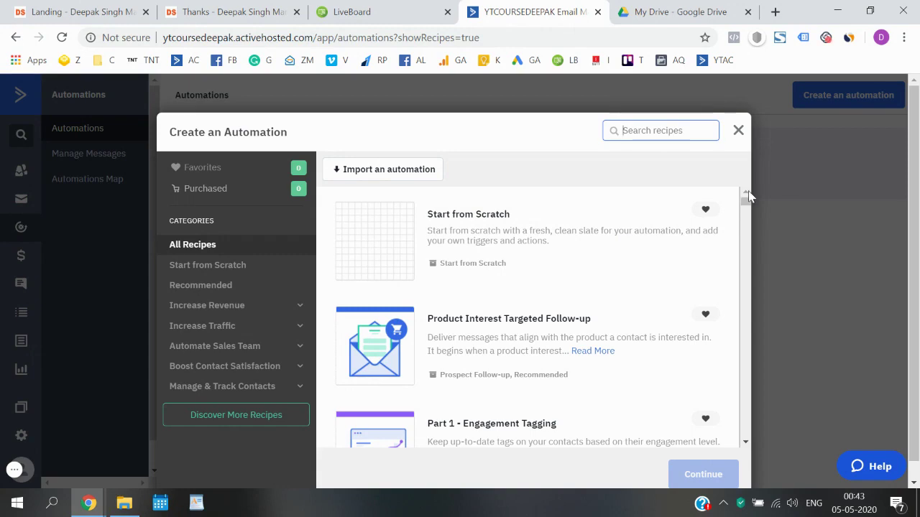
# - Pick the 'Start from Scratch' recipe and continue to a blank automation
pyautogui.moveTo(747, 197)
pyautogui.mouseDown()
pyautogui.moveTo(744, 410)
pyautogui.moveTo(735, 416)
pyautogui.moveTo(746, 200)
pyautogui.mouseUp()
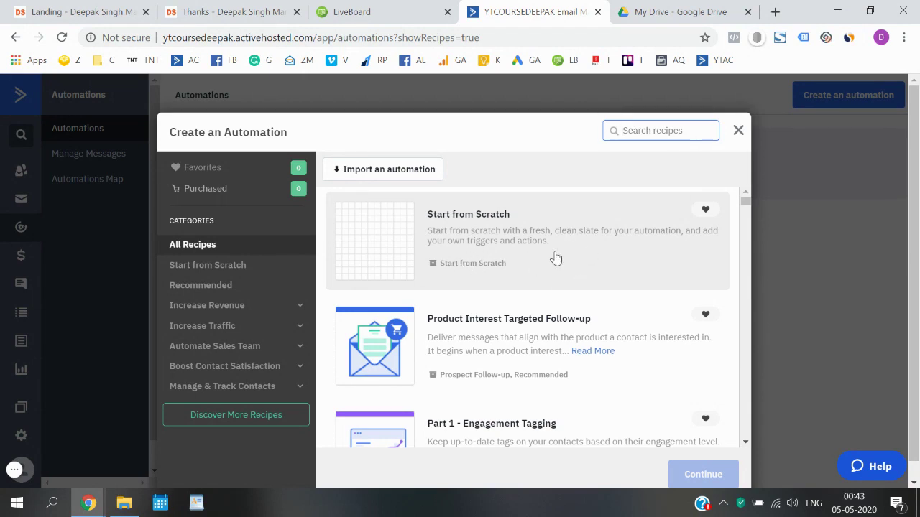
pyautogui.scroll(-1, 919, 368)
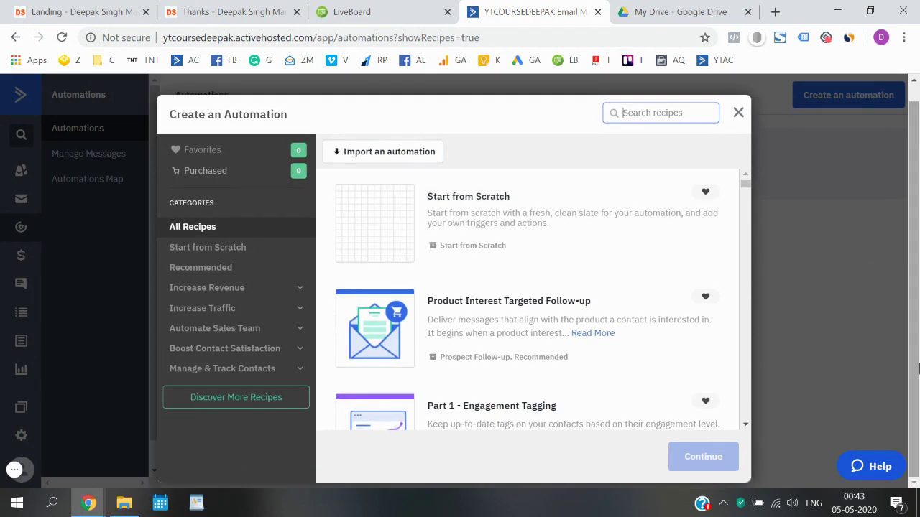
pyautogui.click(505, 208)
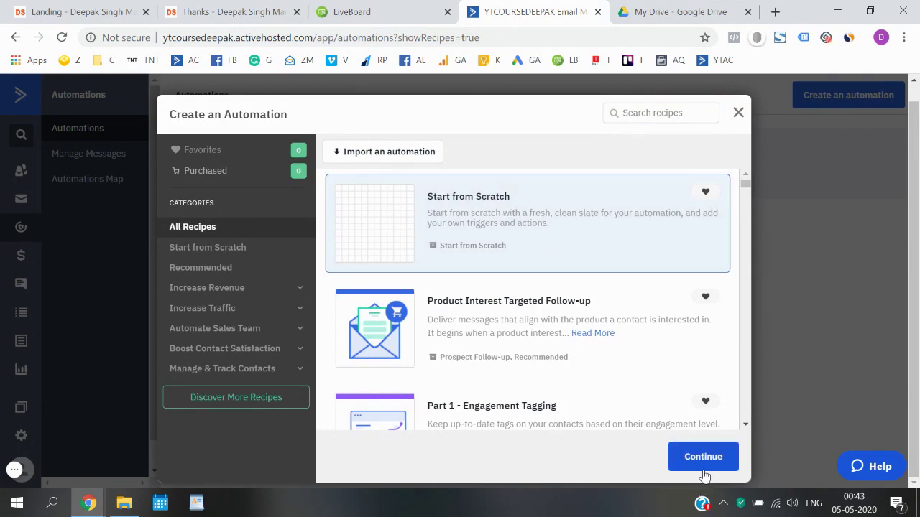
pyautogui.click(703, 460)
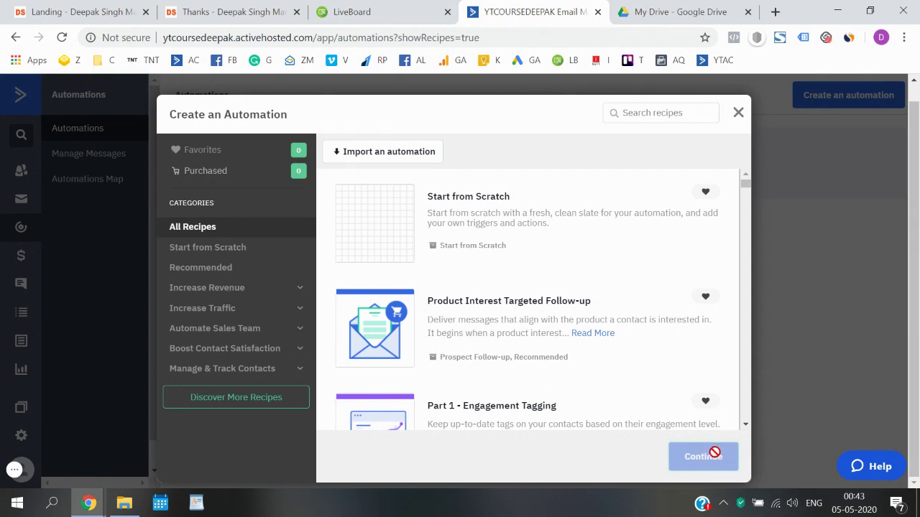
pyautogui.click(457, 235)
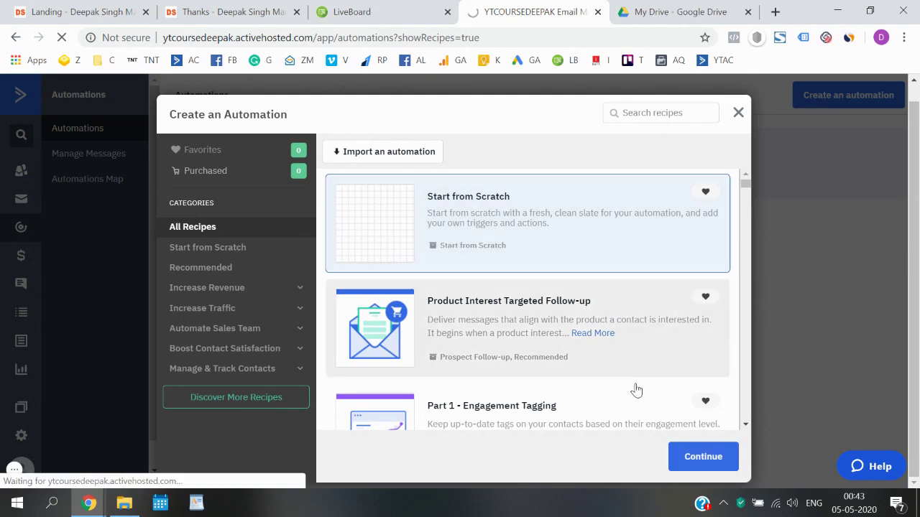
pyautogui.click(699, 460)
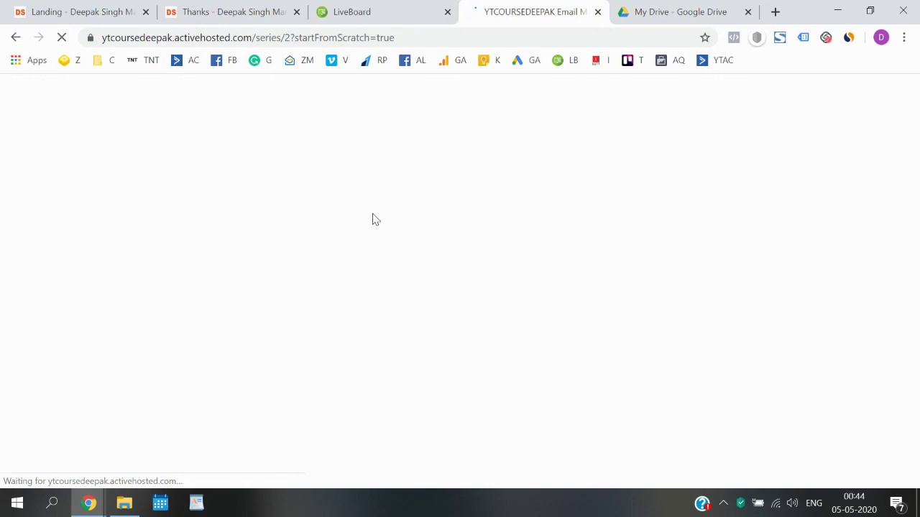
# - Close the trigger chooser, keep the automation, start Automation 2 without a trigger, and dismiss the action chooser
pyautogui.click(101, 10)
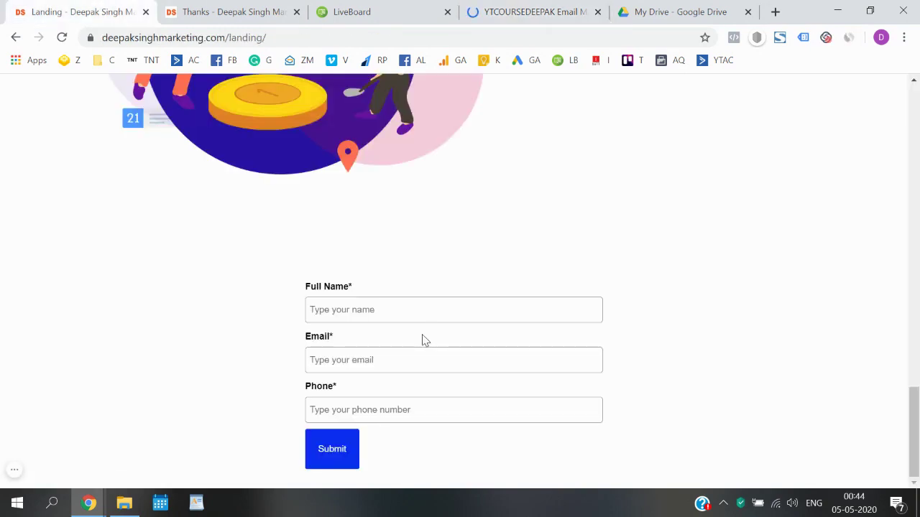
pyautogui.click(442, 10)
pyautogui.click(503, 16)
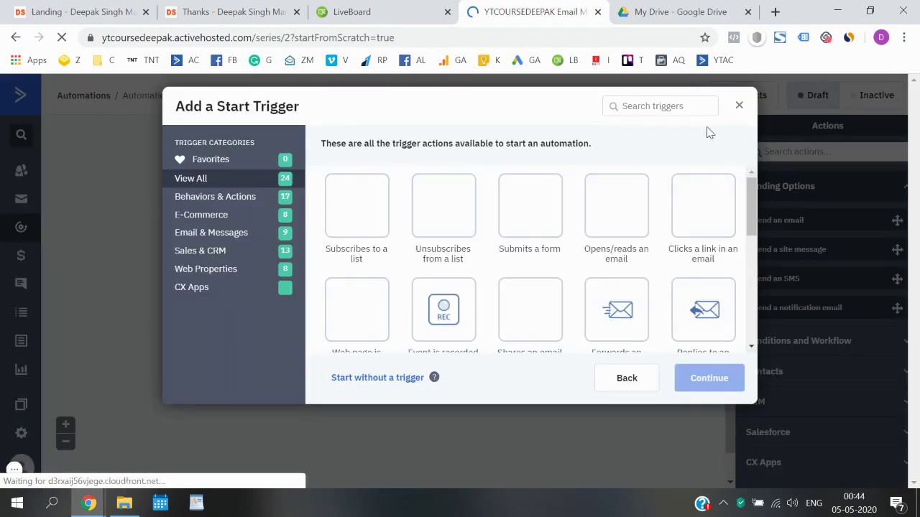
pyautogui.click(741, 111)
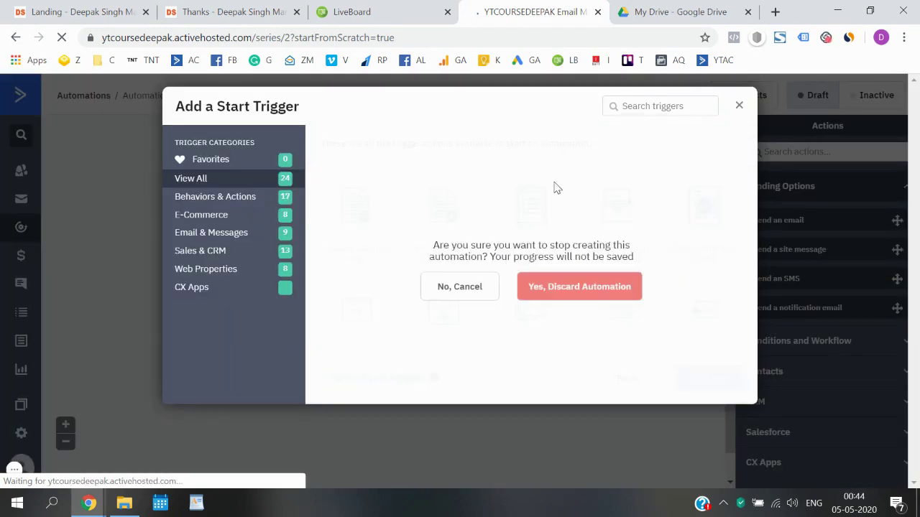
pyautogui.click(475, 287)
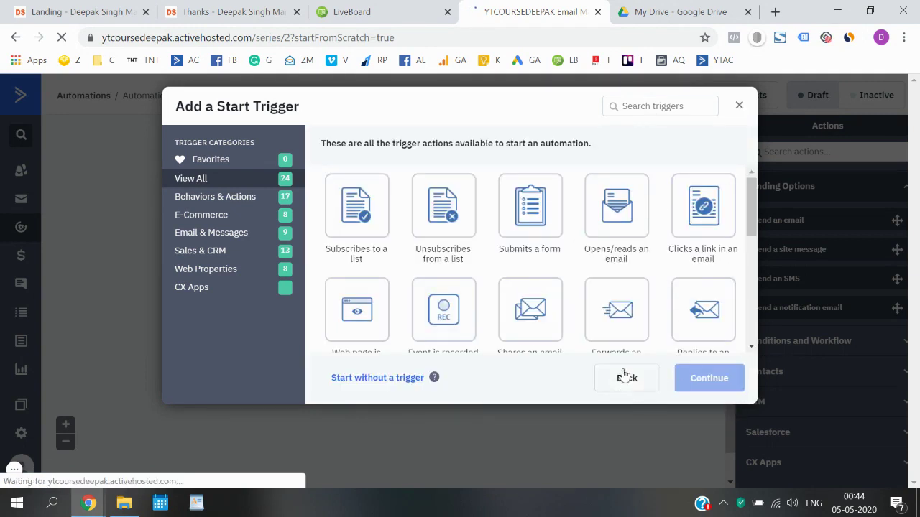
pyautogui.click(376, 379)
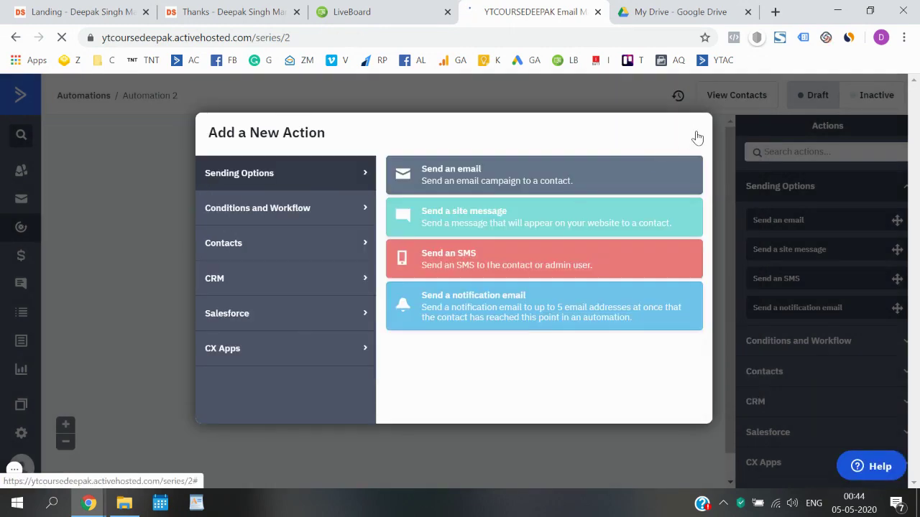
pyautogui.click(694, 133)
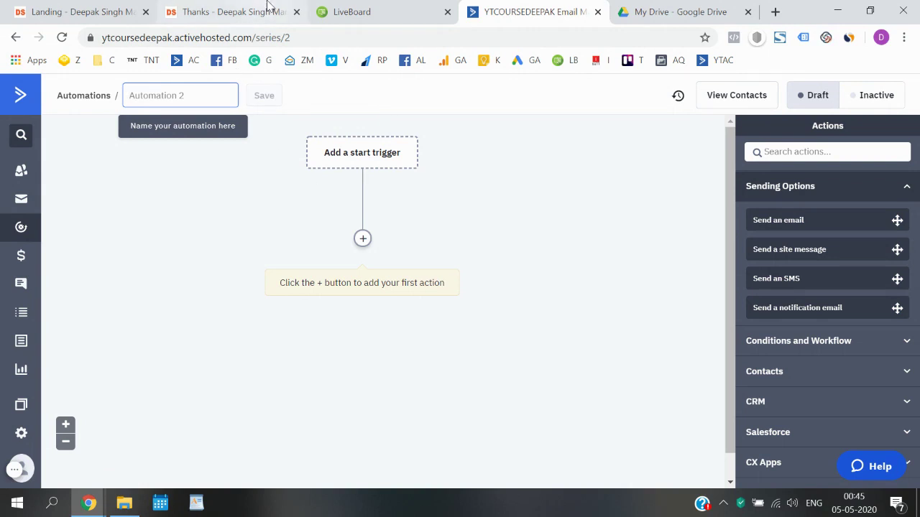
pyautogui.click(370, 10)
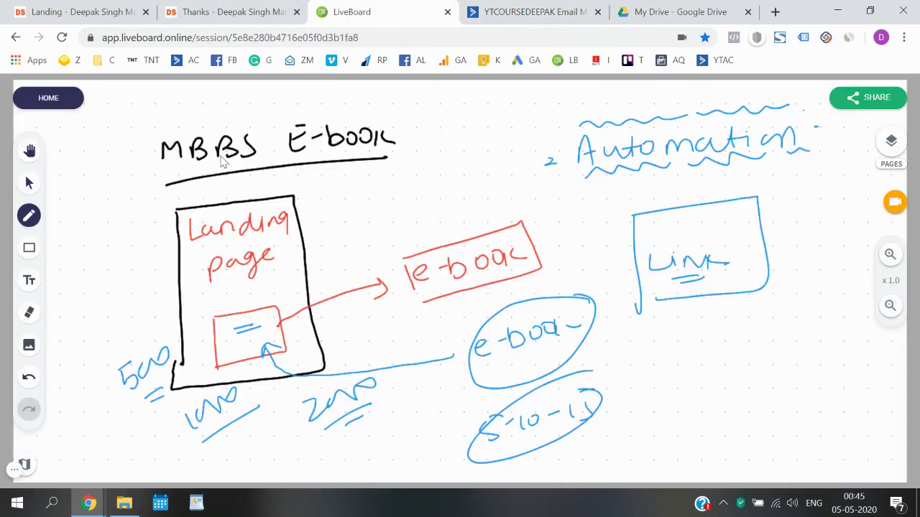
# - Sketch 'Form' circled with an arrow to 'List', labelled 'MBBS Students'
pyautogui.moveTo(363, 184); pyautogui.dragTo(444, 161)
pyautogui.moveTo(383, 203); pyautogui.dragTo(407, 194)
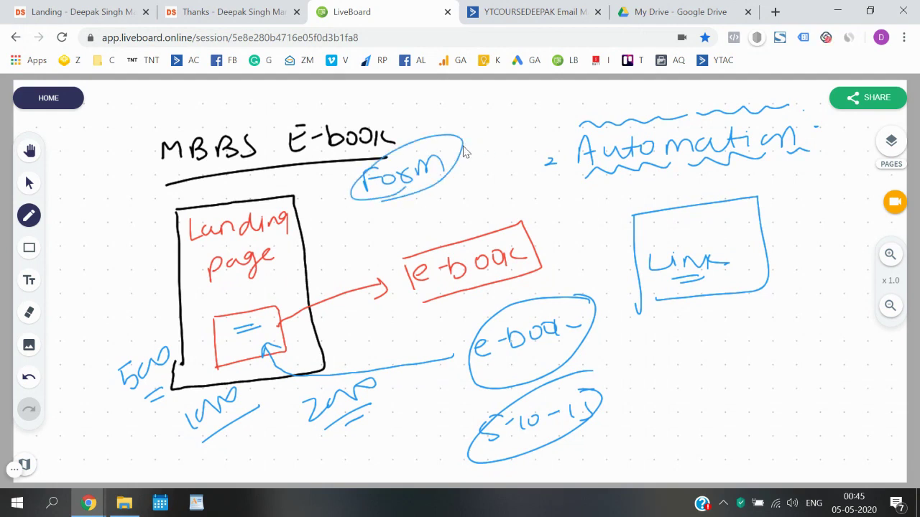
pyautogui.moveTo(464, 151)
pyautogui.mouseDown()
pyautogui.moveTo(491, 122)
pyautogui.moveTo(521, 121)
pyautogui.mouseUp()
pyautogui.moveTo(513, 113); pyautogui.dragTo(530, 110)
pyautogui.moveTo(460, 190)
pyautogui.mouseDown()
pyautogui.moveTo(532, 171)
pyautogui.moveTo(544, 179)
pyautogui.moveTo(505, 194)
pyautogui.moveTo(575, 185)
pyautogui.mouseUp()
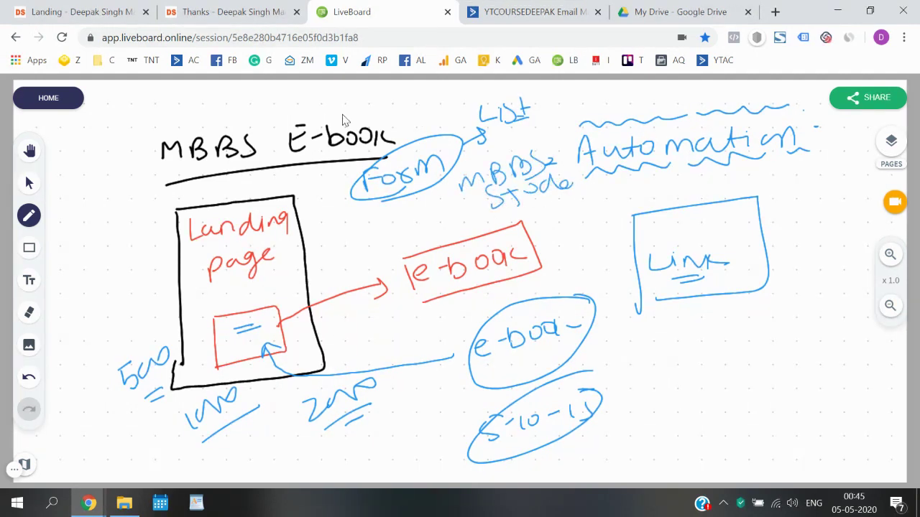
# - Set the automation's start trigger to 'Subscribes to a list' and continue
pyautogui.click(498, 11)
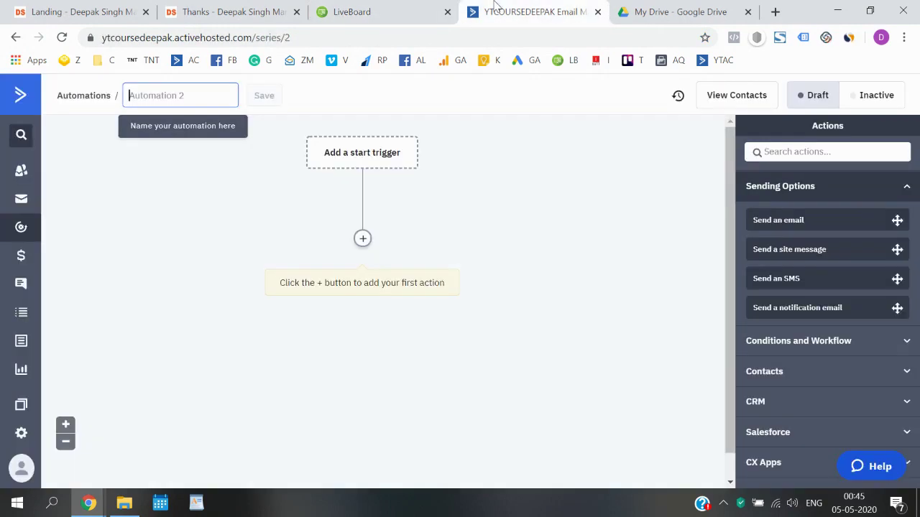
pyautogui.click(365, 153)
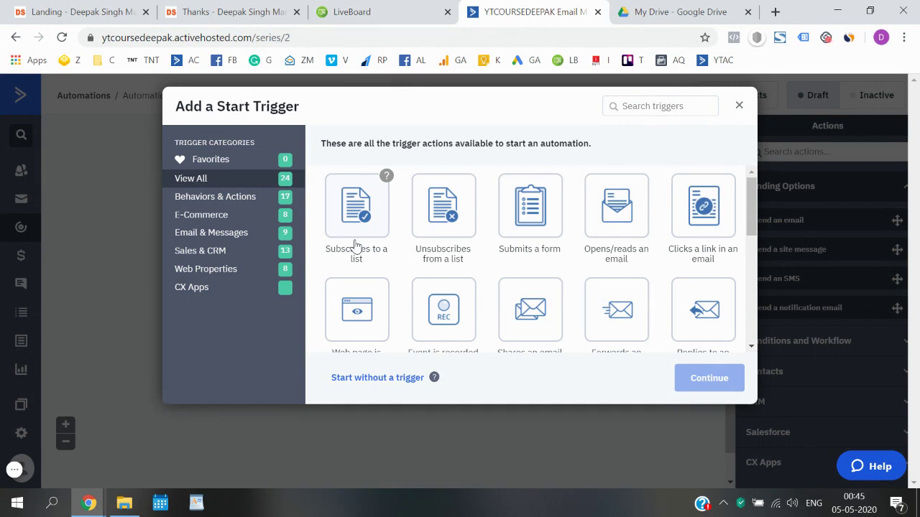
pyautogui.click(355, 245)
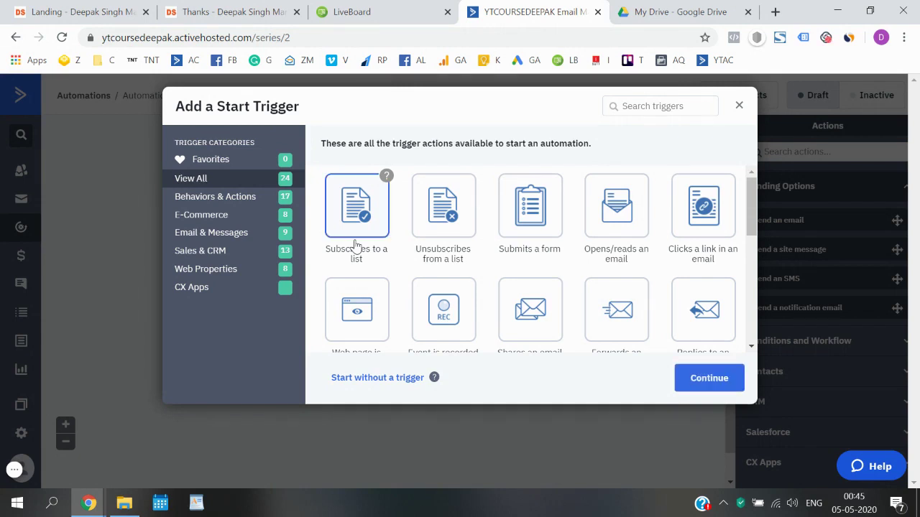
pyautogui.click(690, 381)
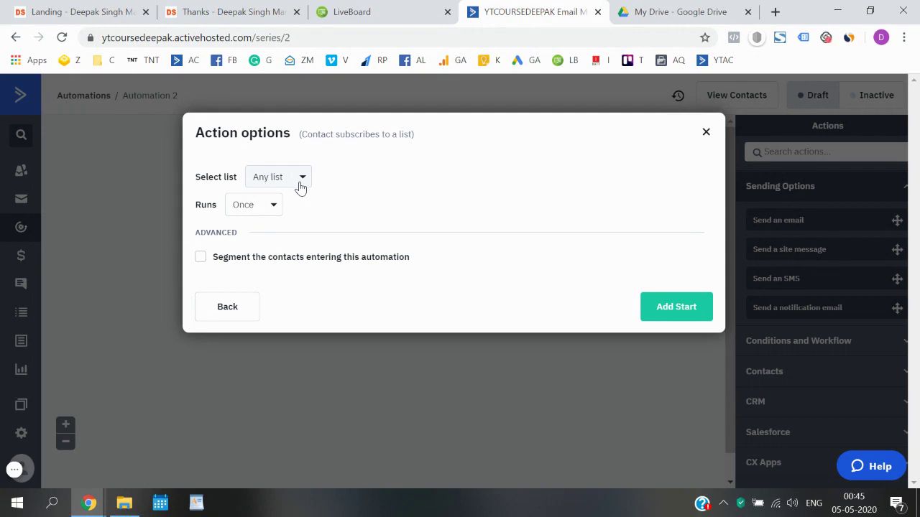
# - Make MBBS Students the triggering list, with Runs set to Once
pyautogui.click(300, 187)
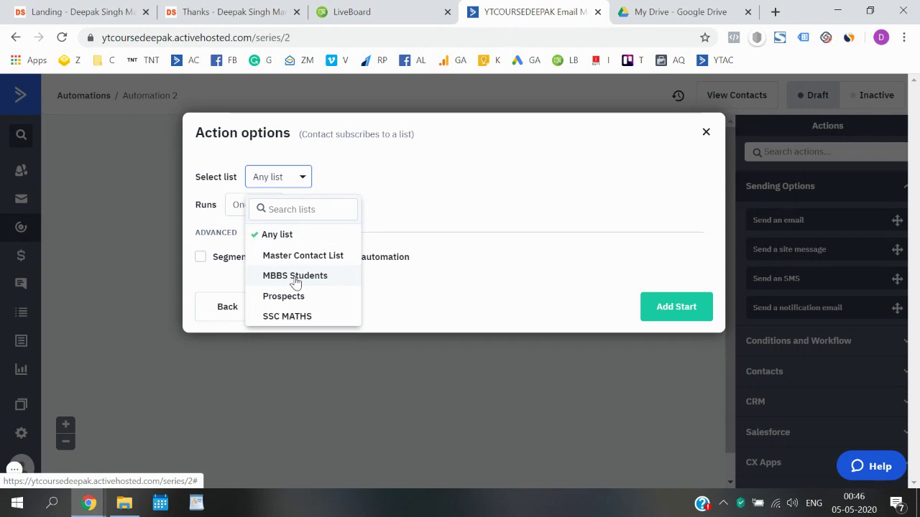
pyautogui.click(296, 276)
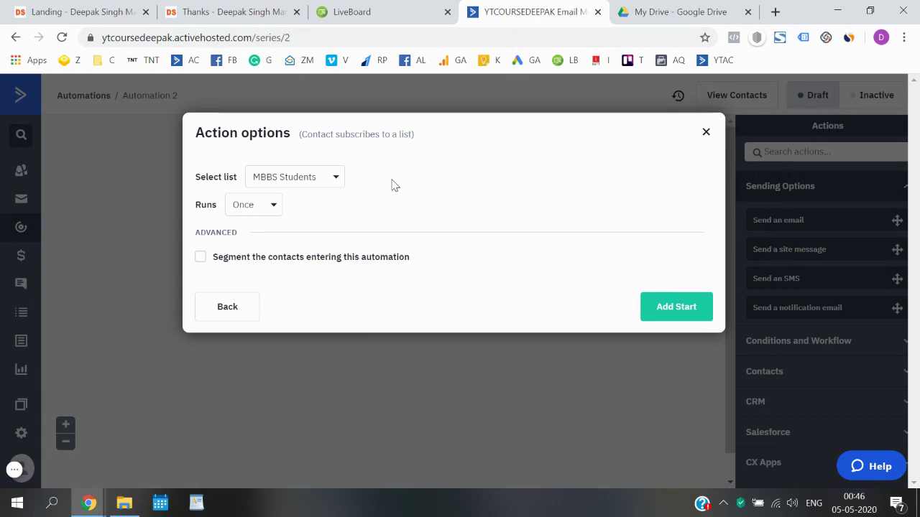
pyautogui.click(266, 206)
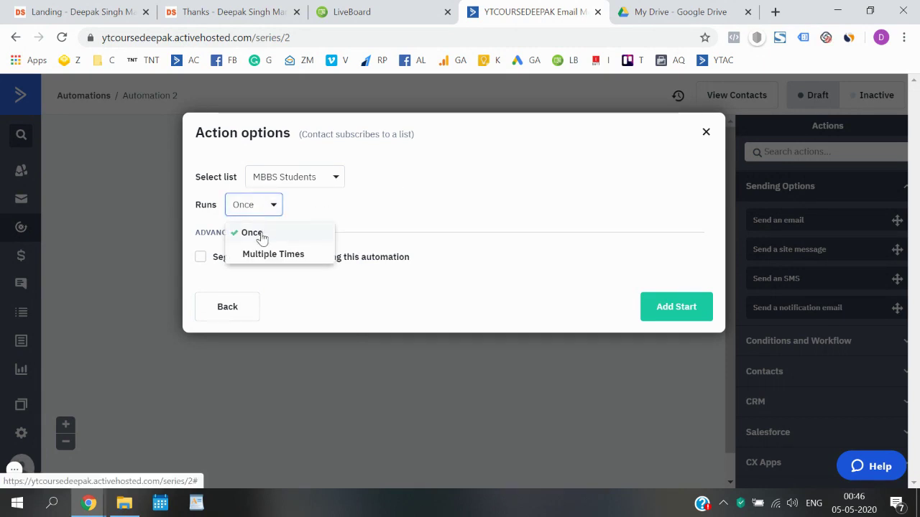
pyautogui.click(307, 219)
# - Check the landing page form, keep Runs at Once, and save the trigger with Add Start
pyautogui.hotkey('ctrl', '1')
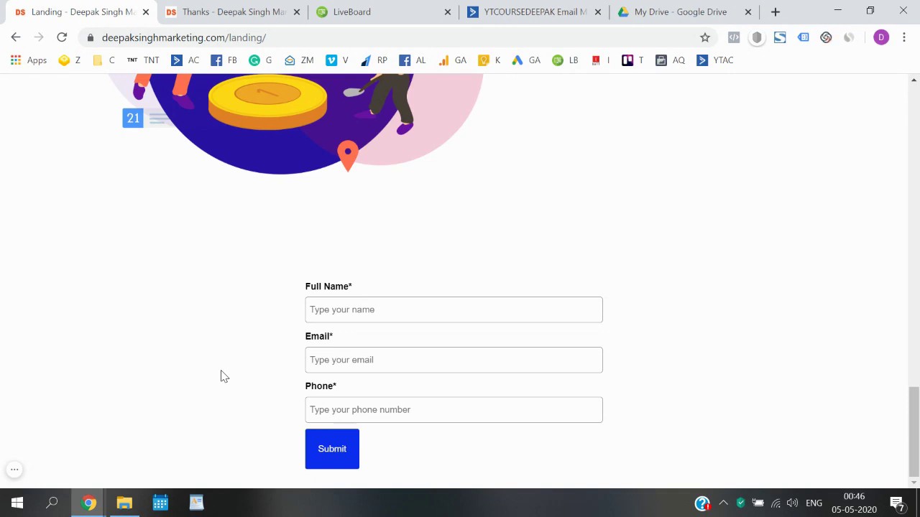
pyautogui.click(503, 10)
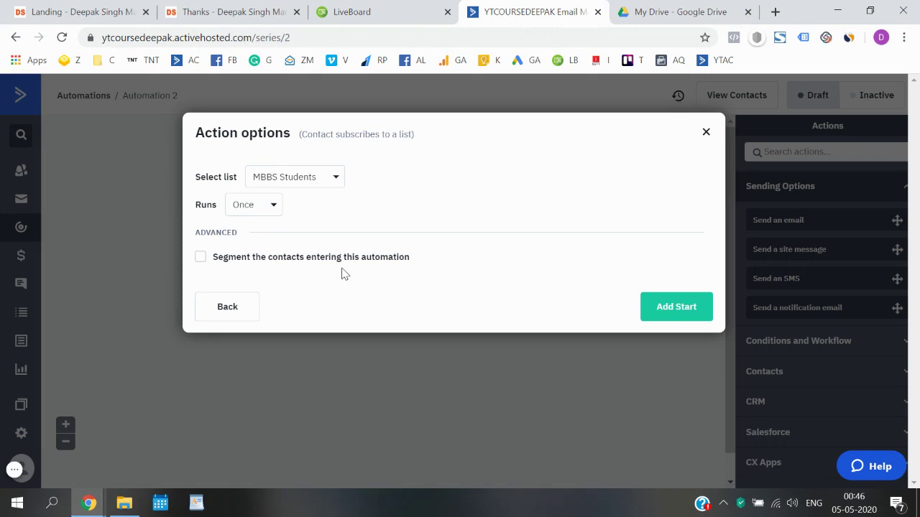
pyautogui.click(266, 207)
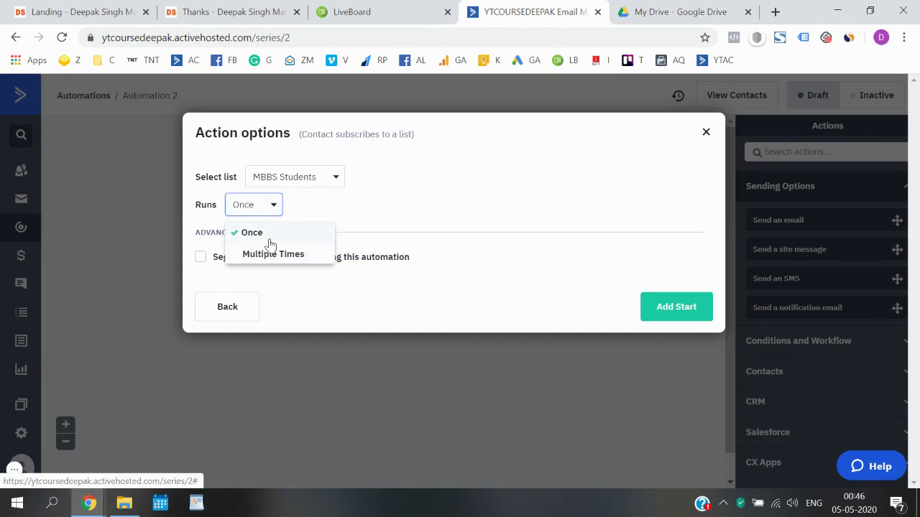
pyautogui.click(269, 237)
pyautogui.click(143, 3)
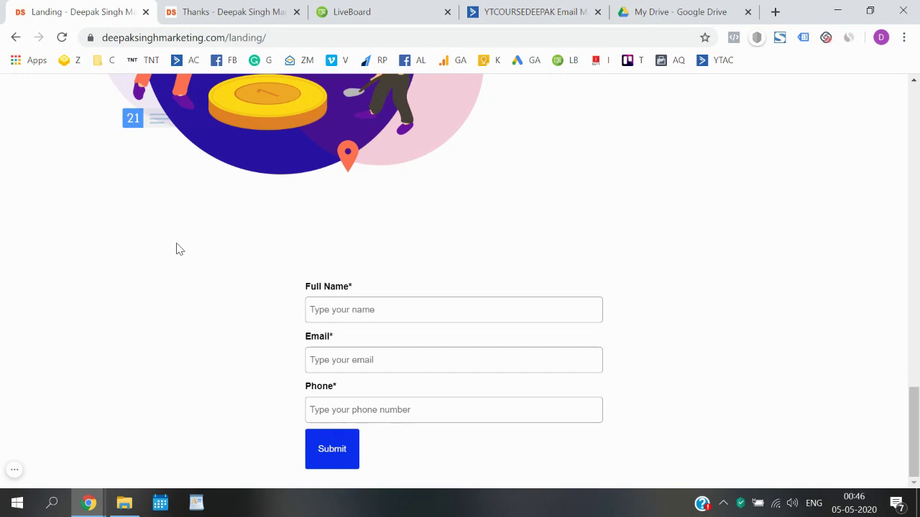
pyautogui.click(471, 9)
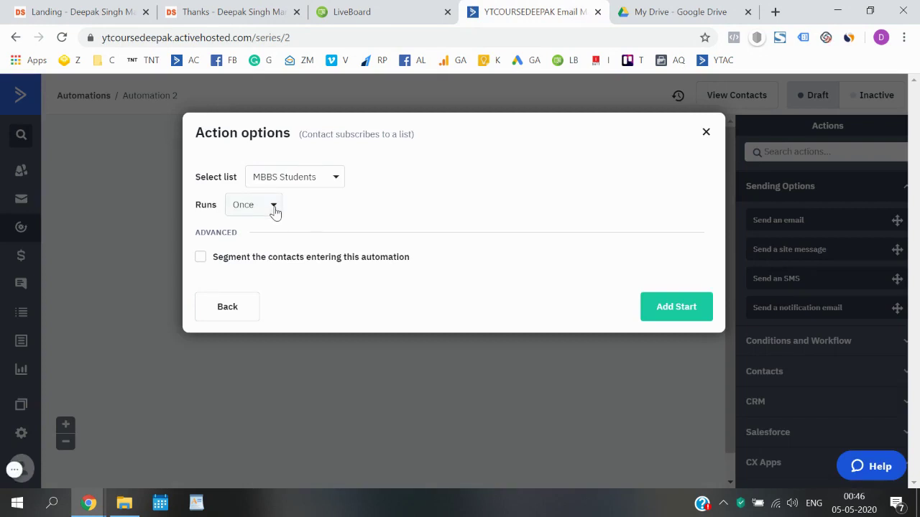
pyautogui.click(677, 309)
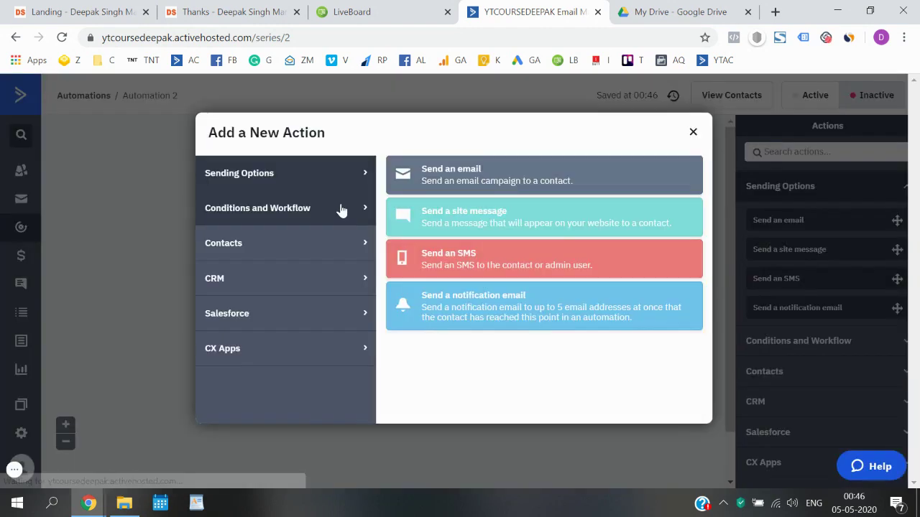
# - Add a Send an email action under the trigger and start creating a new email
pyautogui.click(692, 140)
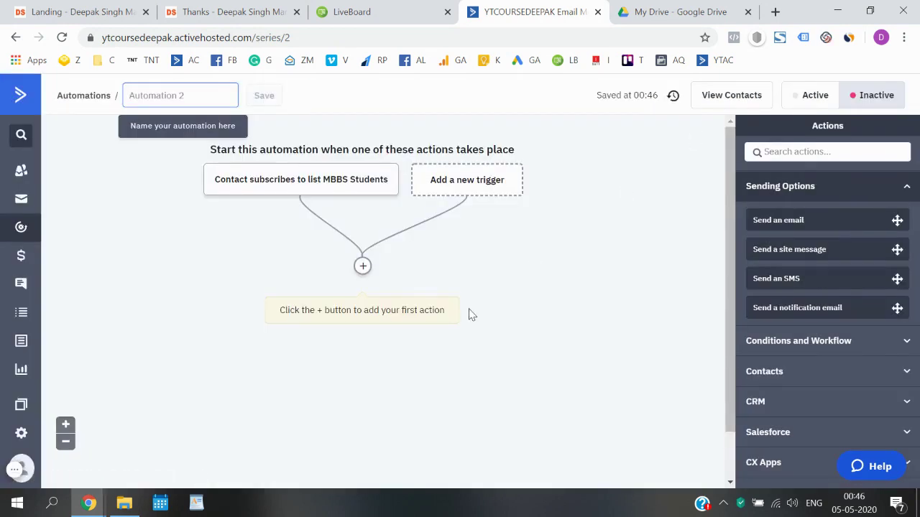
pyautogui.moveTo(253, 193)
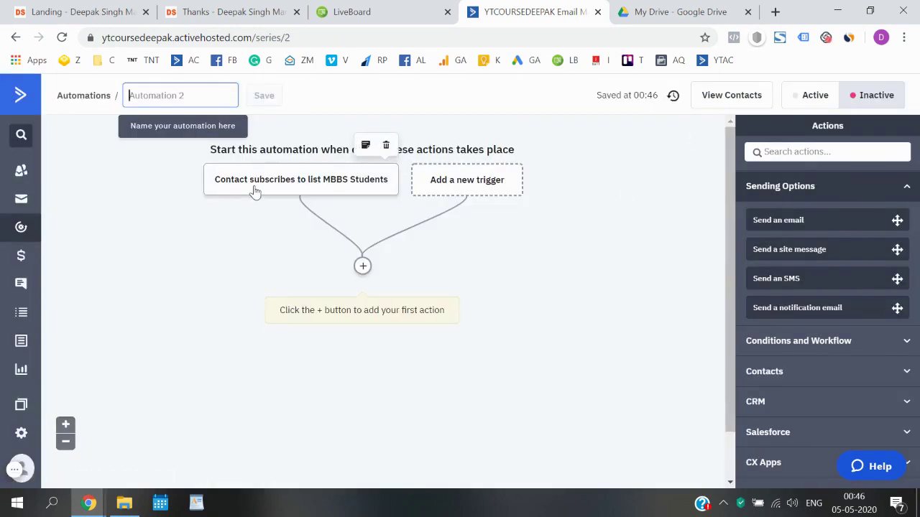
pyautogui.click(363, 266)
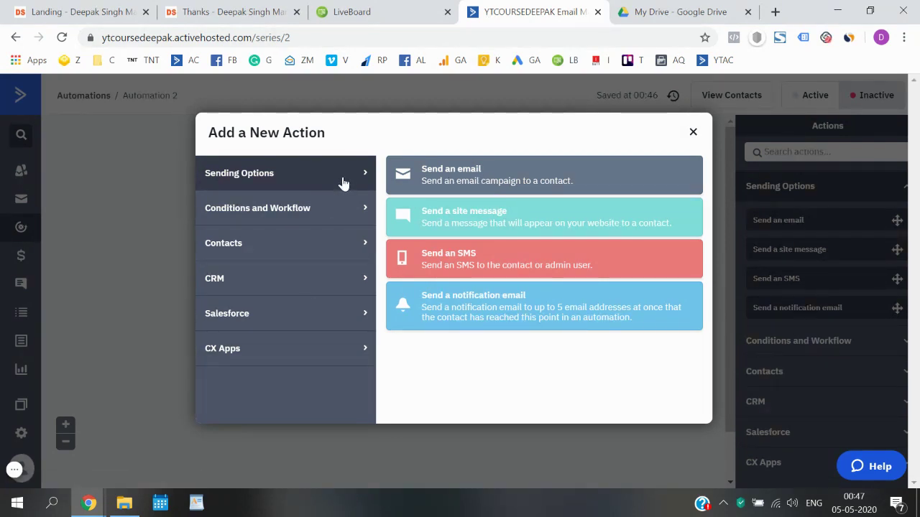
pyautogui.click(472, 179)
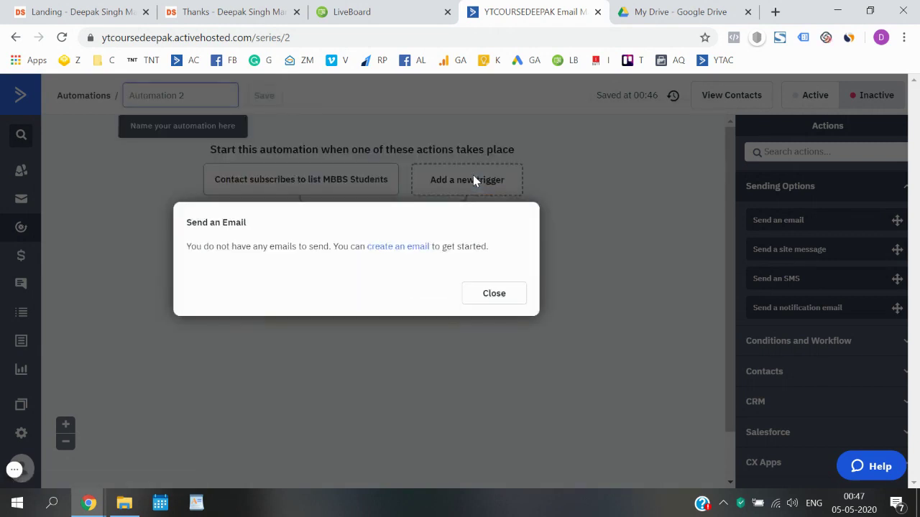
pyautogui.click(416, 249)
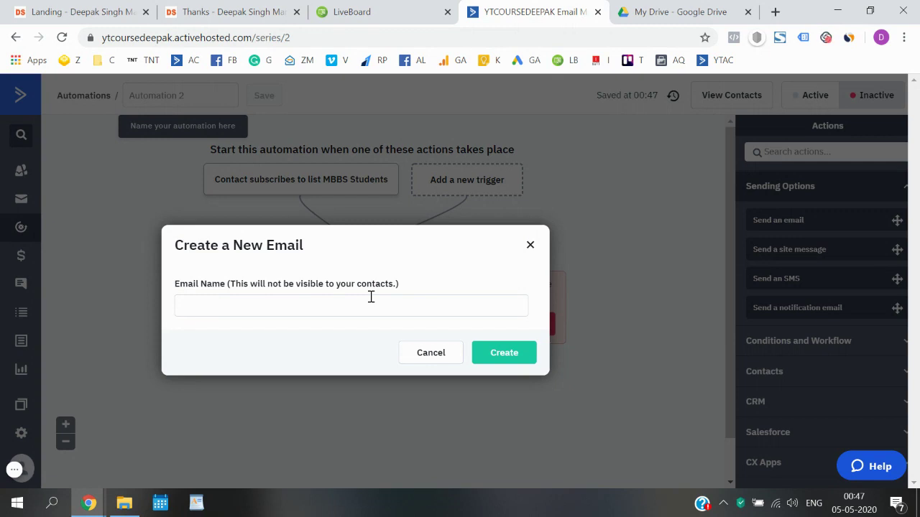
# - Name the new email 'MBBS Ebook Download' and create it
pyautogui.click(370, 297)
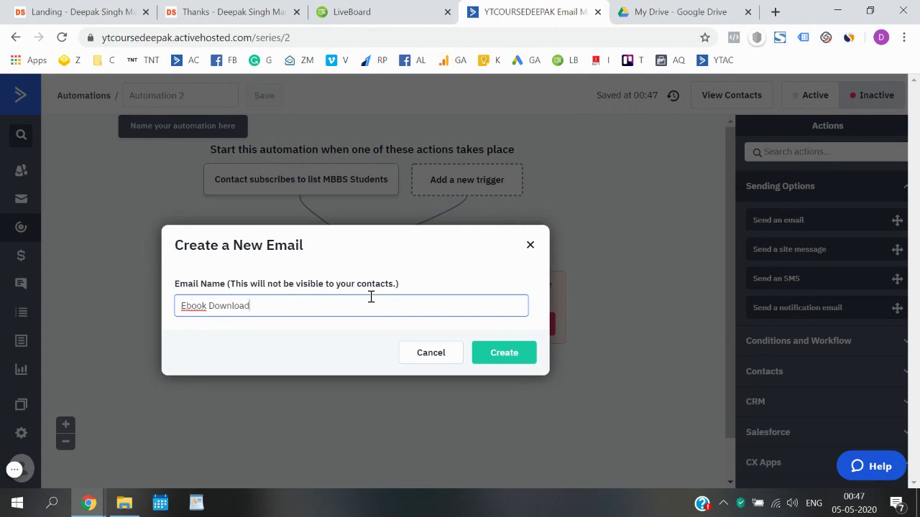
pyautogui.write('MBBS')
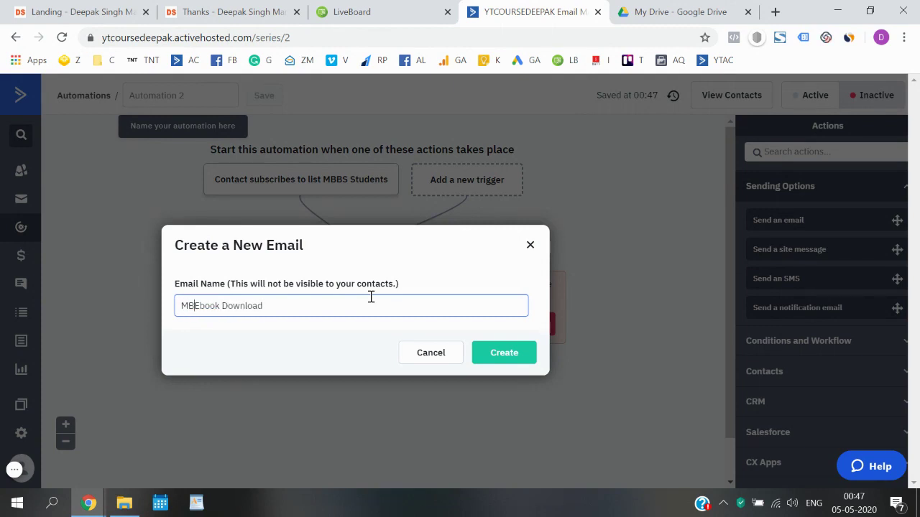
pyautogui.click(501, 353)
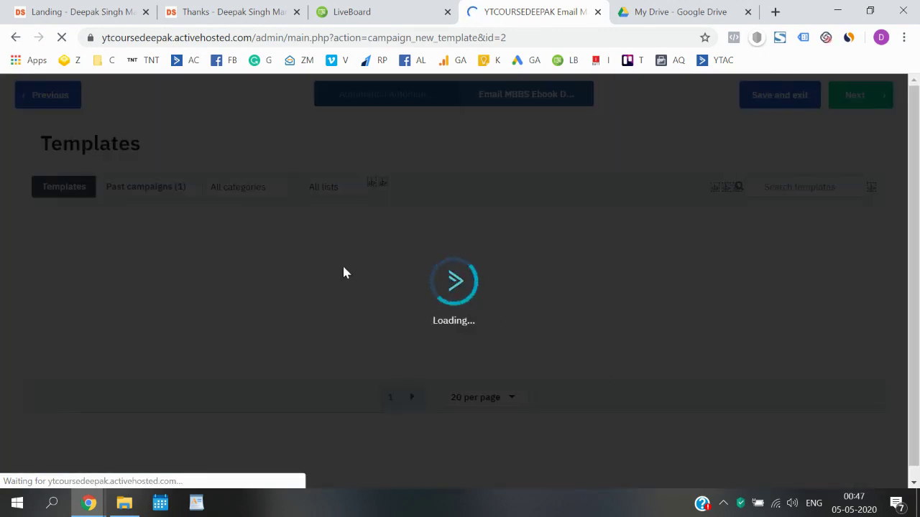
# - Browse both template pages and pick the Call to Action template for the email
pyautogui.moveTo(344, 272)
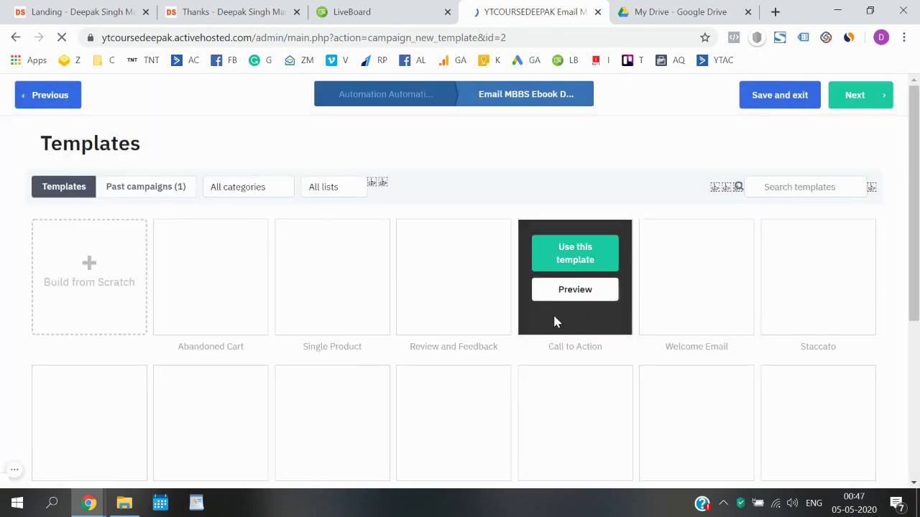
pyautogui.moveTo(438, 337)
pyautogui.scroll(-4, 413, 344)
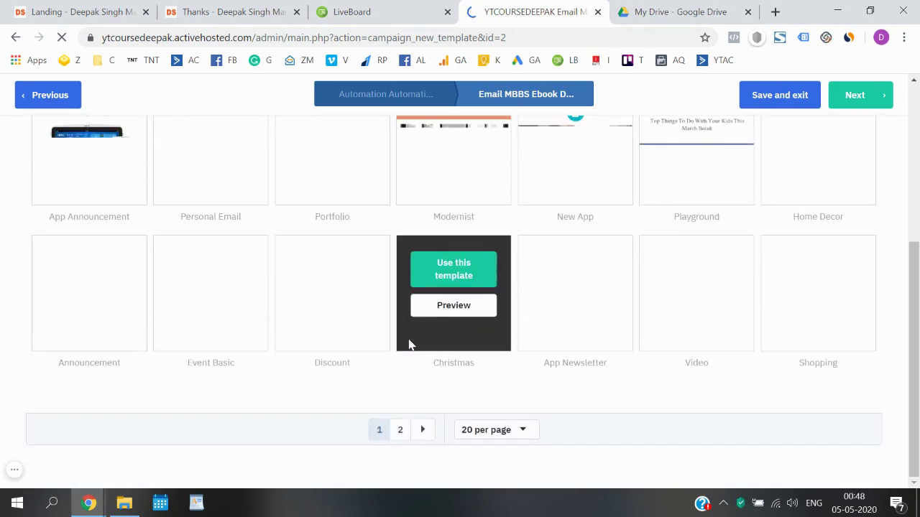
pyautogui.scroll(5, 408, 345)
pyautogui.moveTo(570, 316)
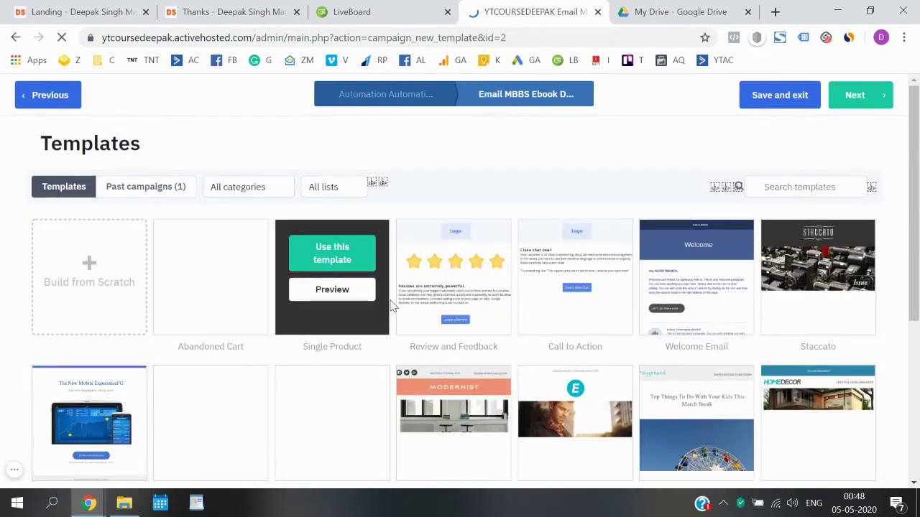
pyautogui.scroll(-4, 392, 307)
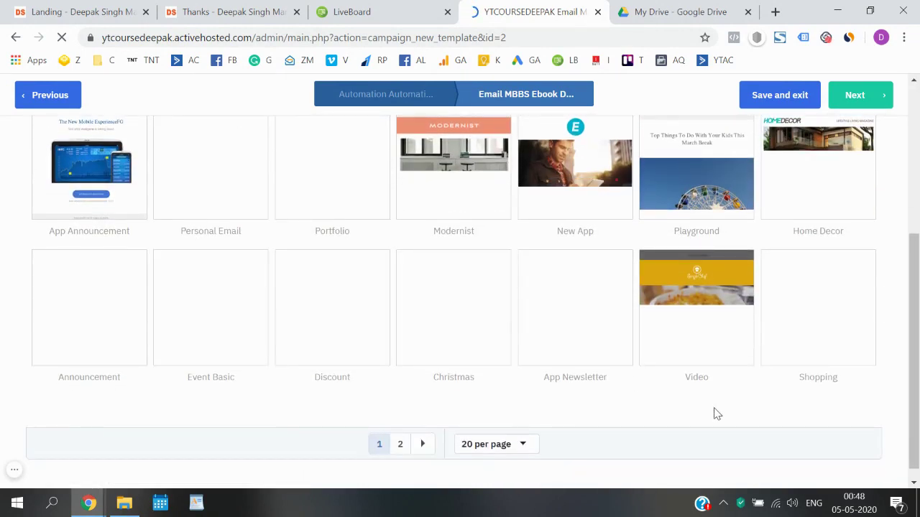
pyautogui.click(401, 444)
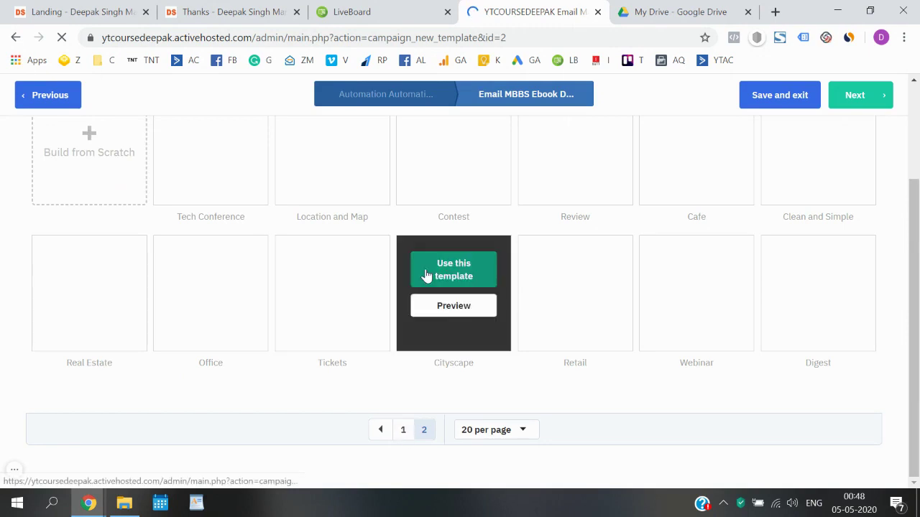
pyautogui.scroll(3, 427, 274)
pyautogui.scroll(-1, 427, 275)
pyautogui.scroll(-1, 422, 441)
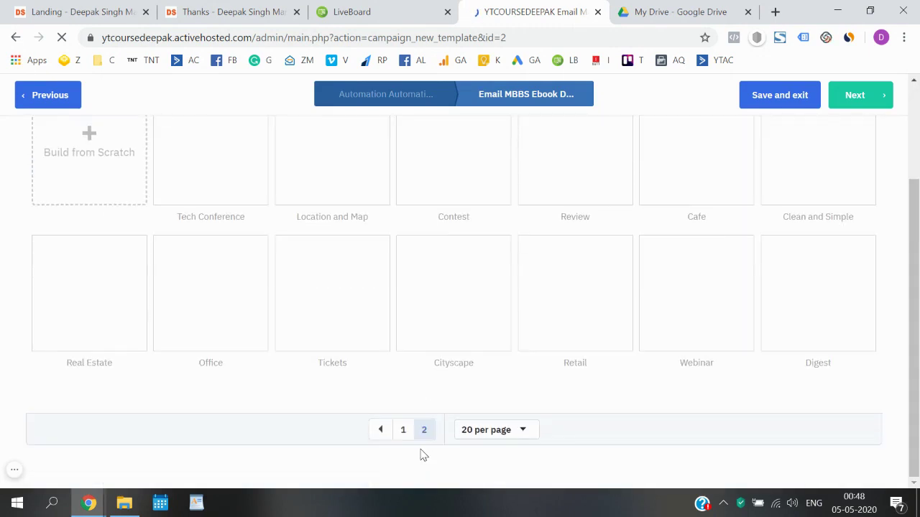
pyautogui.click(403, 429)
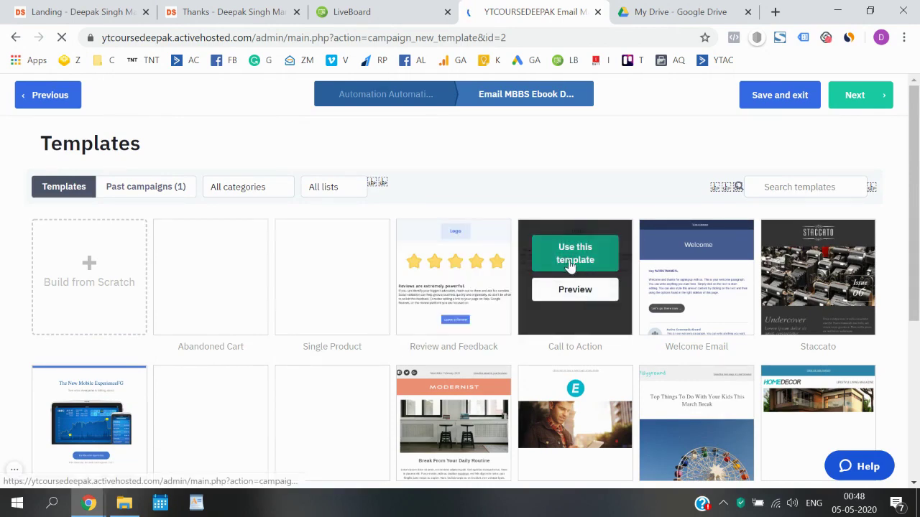
pyautogui.click(596, 245)
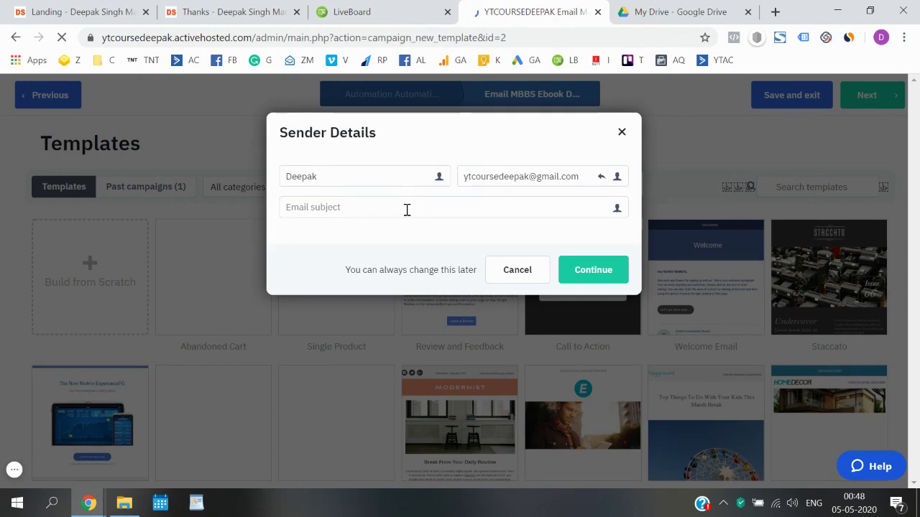
# - Set the email subject to 'Here is your FREE E-book', continue, then switch to LiveBoard
pyautogui.click(407, 209)
pyautogui.write('Her')
pyautogui.press('BackSpace')
pyautogui.press('BackSpace')
pyautogui.write('ere is Y')
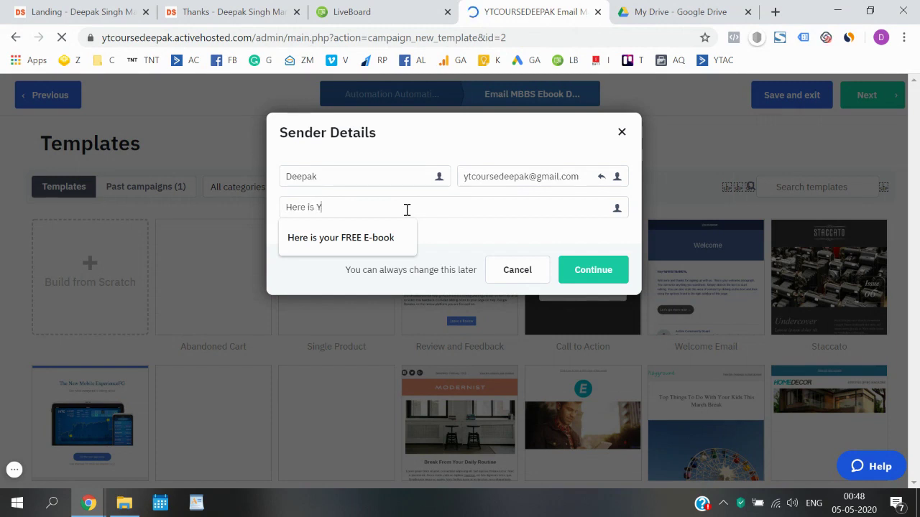
pyautogui.click(384, 236)
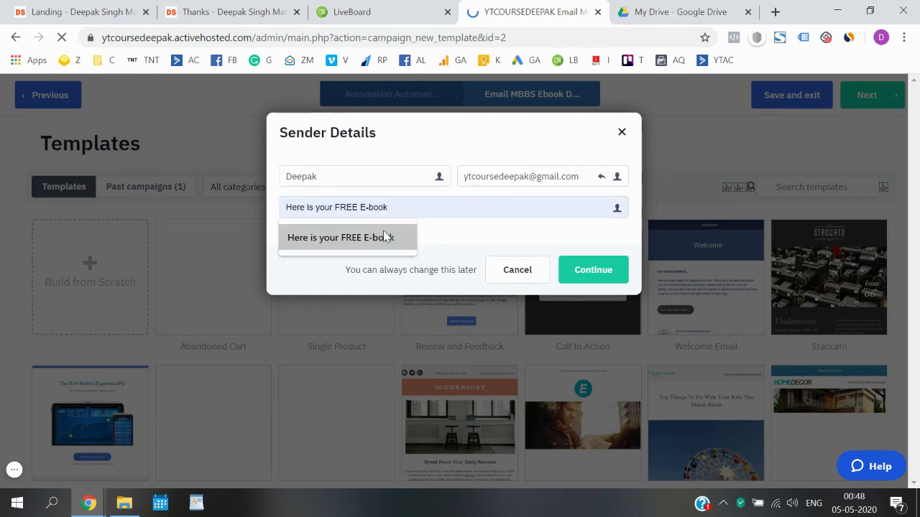
pyautogui.click(589, 270)
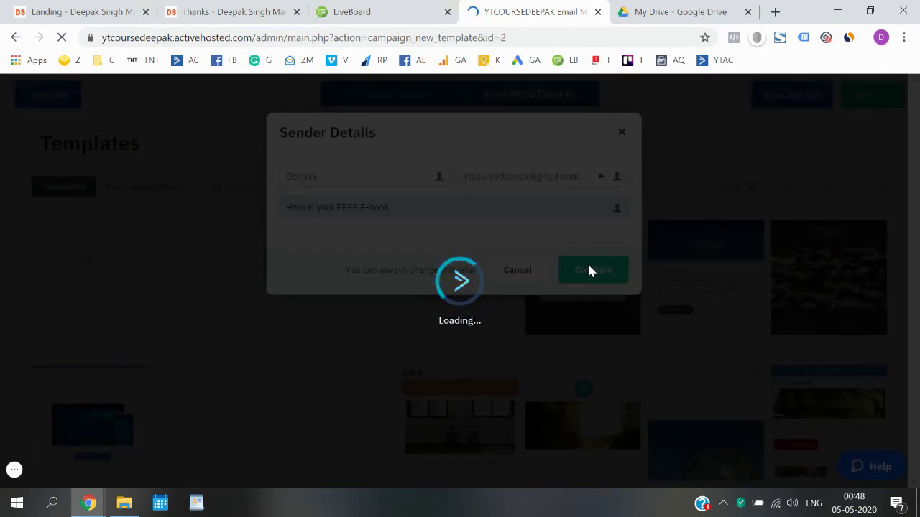
pyautogui.click(414, 8)
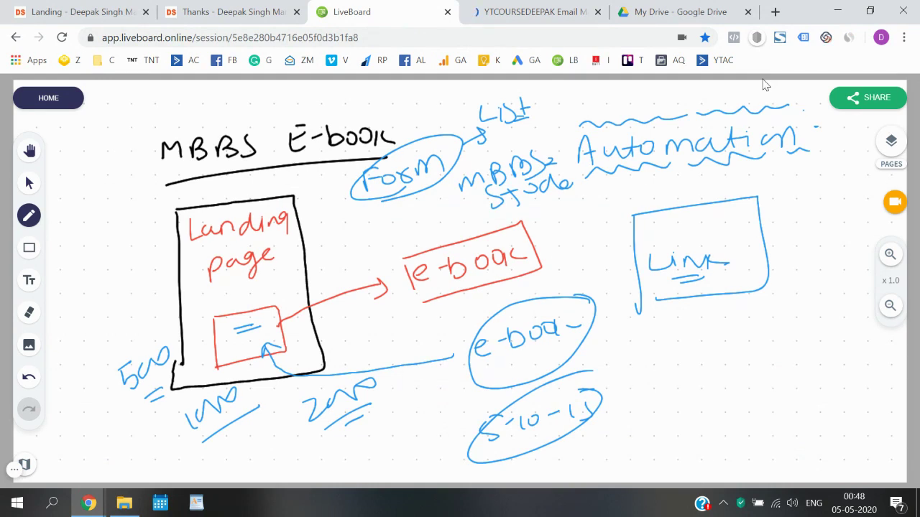
# - Add a second blank page to the LiveBoard whiteboard
pyautogui.click(891, 144)
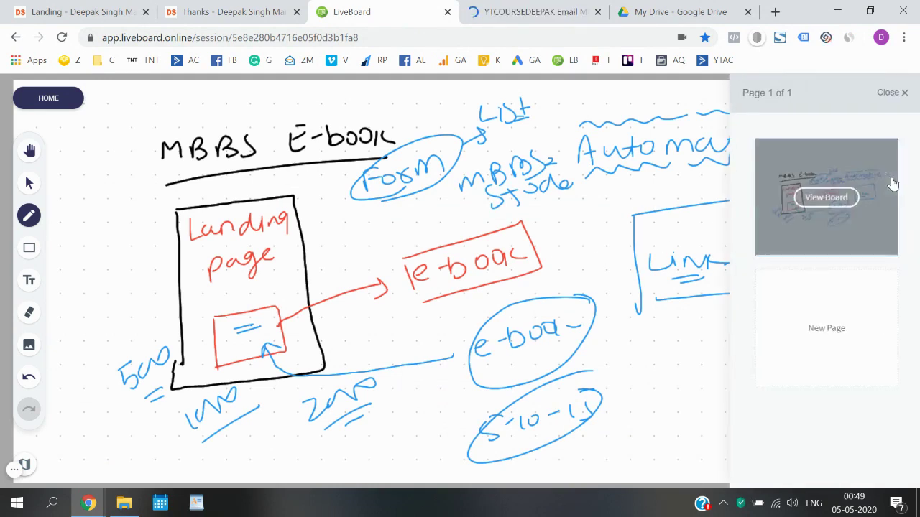
pyautogui.click(806, 326)
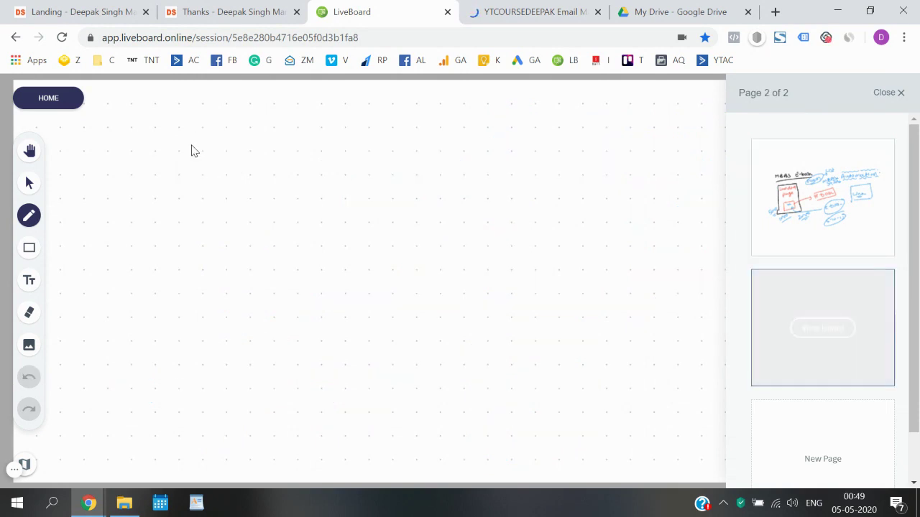
pyautogui.click(899, 93)
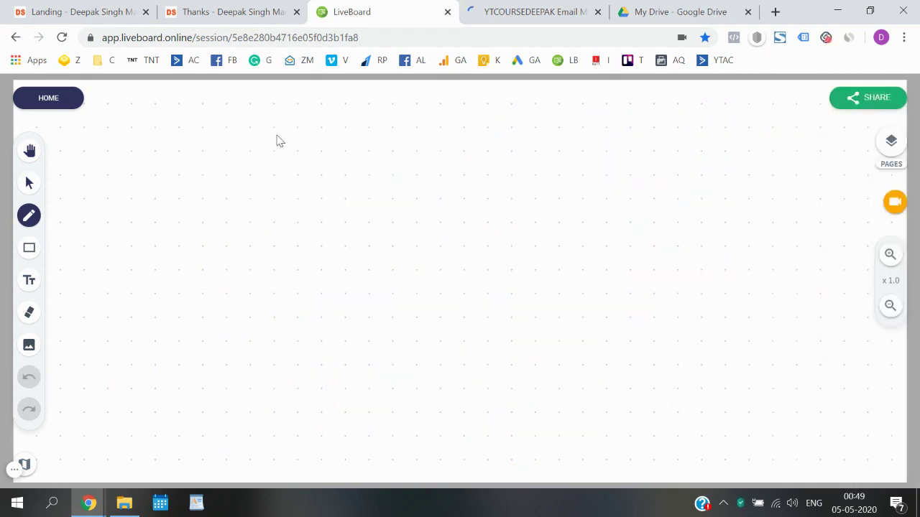
# - Handwrite four subject ideas ending with 'Download your E-book' and 'Congratulations', bracketed together
pyautogui.moveTo(181, 154)
pyautogui.mouseDown()
pyautogui.moveTo(182, 165)
pyautogui.moveTo(231, 160)
pyautogui.moveTo(287, 144)
pyautogui.moveTo(405, 162)
pyautogui.moveTo(453, 138)
pyautogui.moveTo(476, 148)
pyautogui.moveTo(554, 148)
pyautogui.moveTo(562, 127)
pyautogui.moveTo(604, 149)
pyautogui.moveTo(650, 140)
pyautogui.moveTo(679, 149)
pyautogui.moveTo(660, 146)
pyautogui.mouseUp()
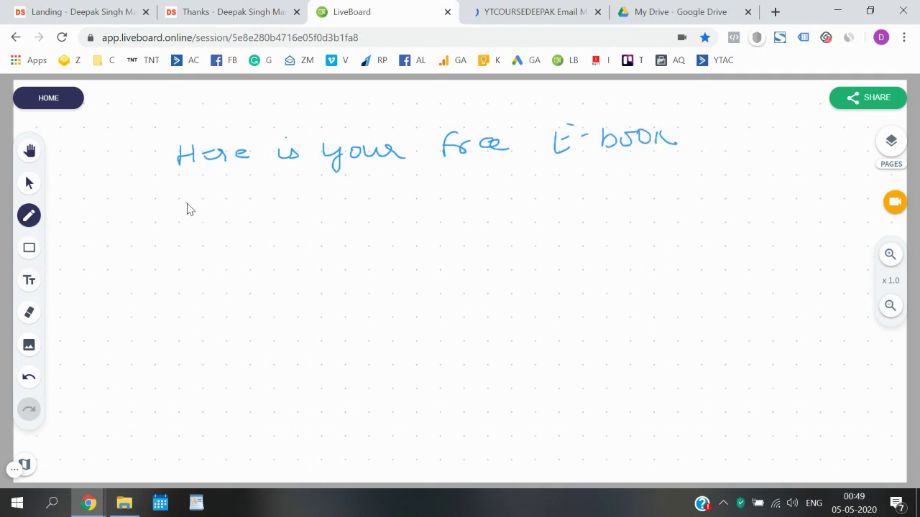
pyautogui.moveTo(187, 221)
pyautogui.mouseDown()
pyautogui.moveTo(343, 204)
pyautogui.moveTo(349, 228)
pyautogui.moveTo(380, 209)
pyautogui.moveTo(415, 211)
pyautogui.moveTo(463, 189)
pyautogui.moveTo(530, 193)
pyautogui.moveTo(580, 178)
pyautogui.moveTo(720, 186)
pyautogui.mouseUp()
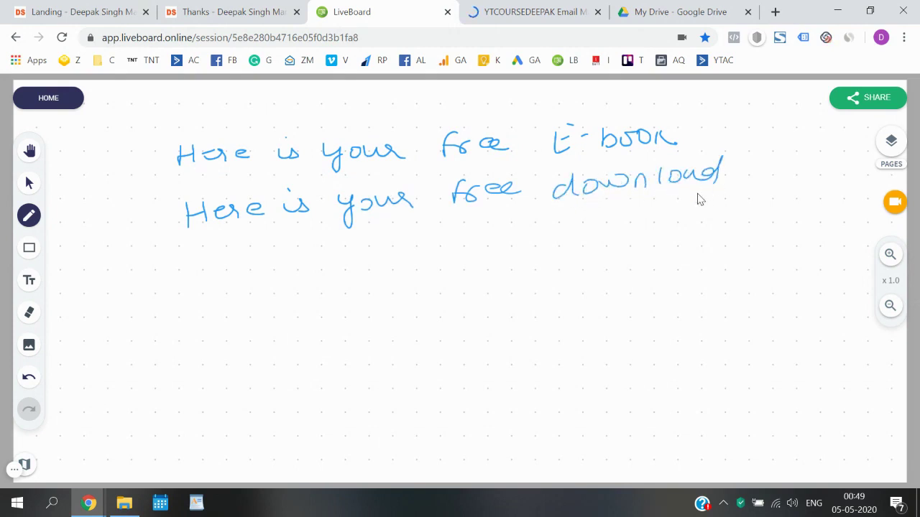
pyautogui.moveTo(203, 286)
pyautogui.mouseDown()
pyautogui.moveTo(349, 264)
pyautogui.moveTo(365, 248)
pyautogui.moveTo(402, 259)
pyautogui.moveTo(572, 237)
pyautogui.moveTo(618, 245)
pyautogui.moveTo(640, 232)
pyautogui.moveTo(658, 238)
pyautogui.mouseUp()
pyautogui.moveTo(227, 316)
pyautogui.mouseDown()
pyautogui.moveTo(234, 340)
pyautogui.moveTo(280, 322)
pyautogui.moveTo(293, 331)
pyautogui.moveTo(325, 314)
pyautogui.moveTo(452, 305)
pyautogui.moveTo(411, 296)
pyautogui.mouseUp()
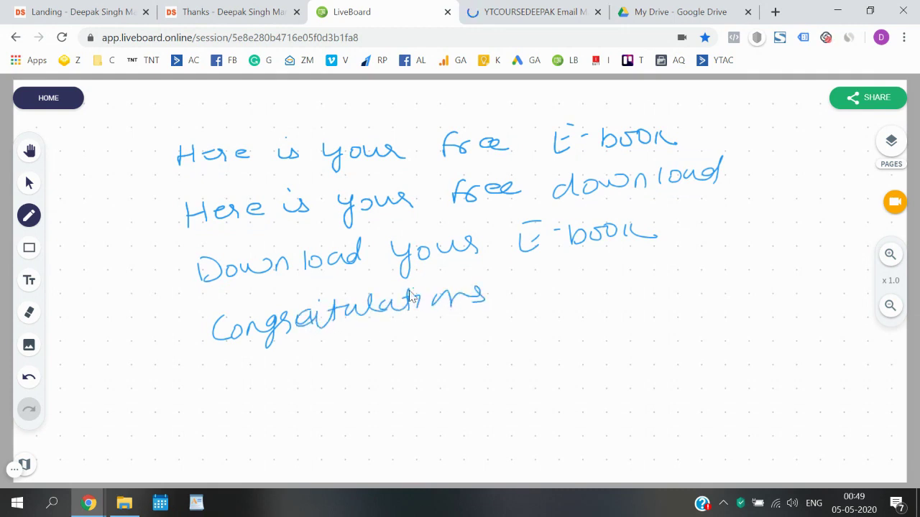
pyautogui.moveTo(161, 152)
pyautogui.mouseDown()
pyautogui.moveTo(151, 259)
pyautogui.moveTo(189, 336)
pyautogui.mouseUp()
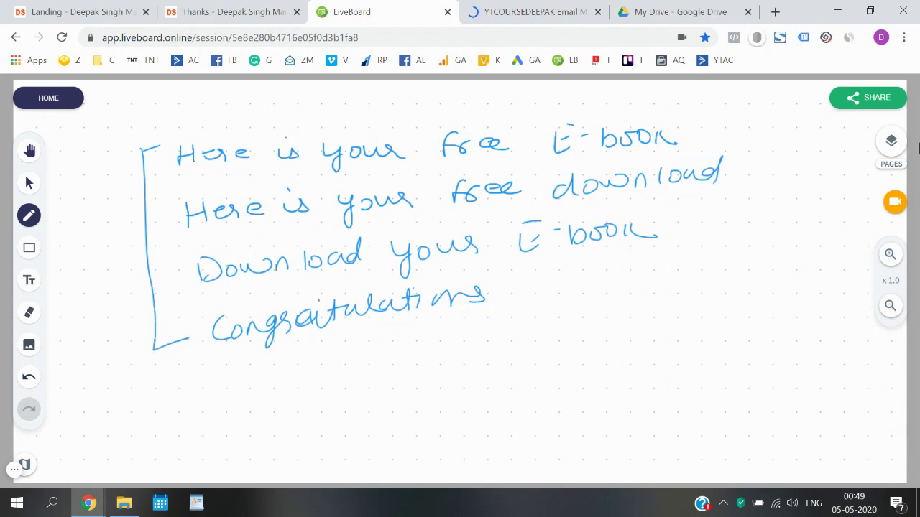
pyautogui.click(536, 12)
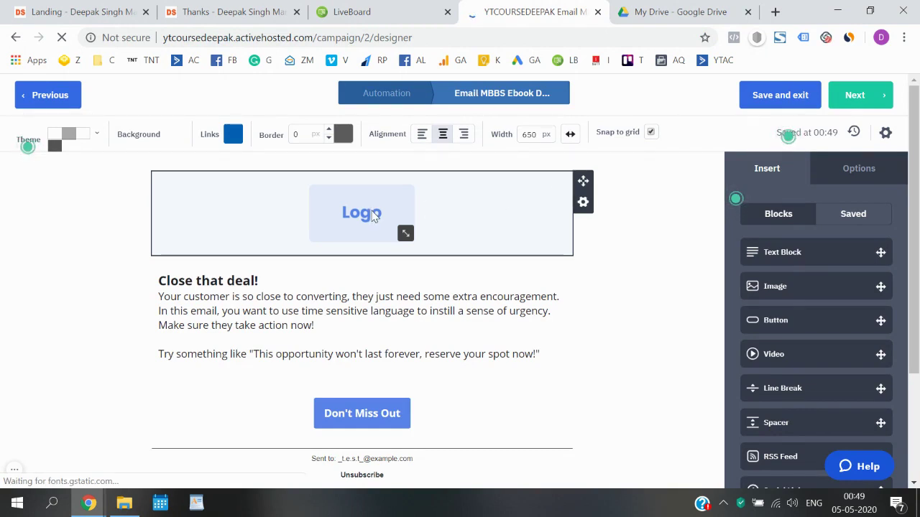
# - Delete the logo block from the email design
pyautogui.click(368, 213)
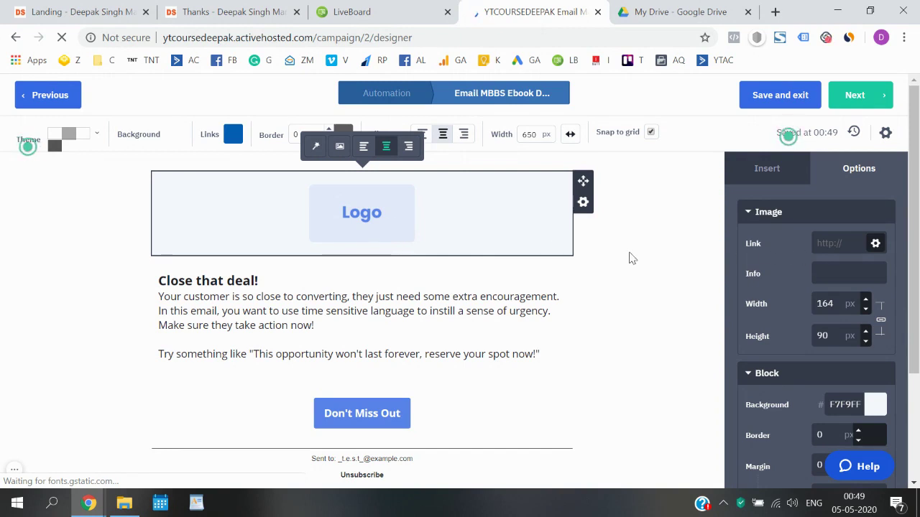
pyautogui.scroll(-3, 819, 304)
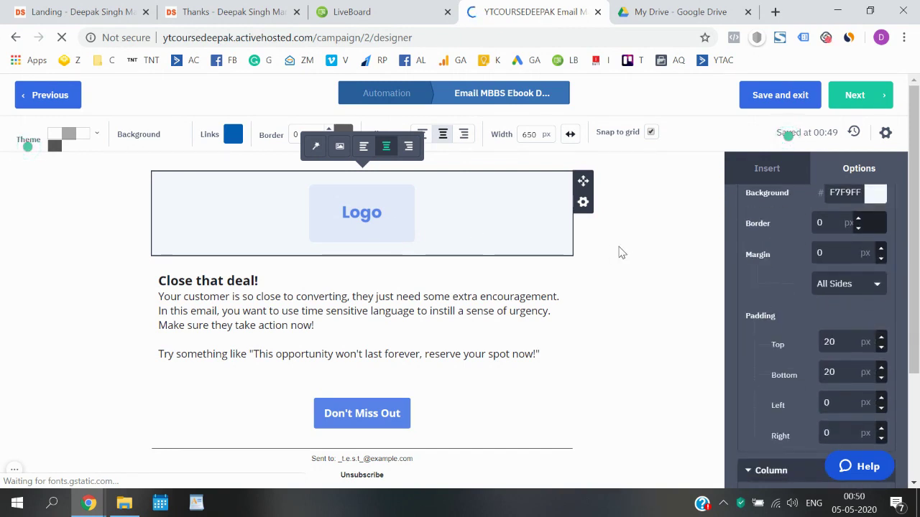
pyautogui.click(622, 252)
pyautogui.click(581, 205)
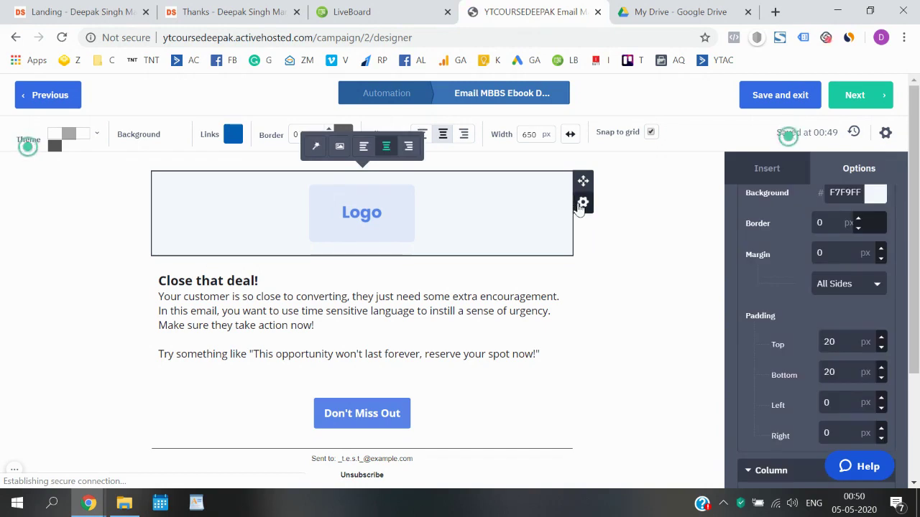
pyautogui.click(583, 204)
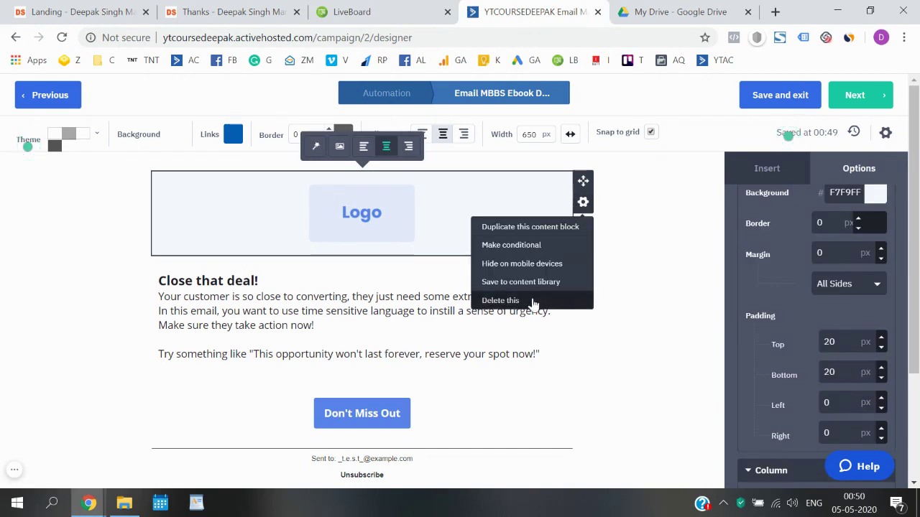
pyautogui.click(540, 300)
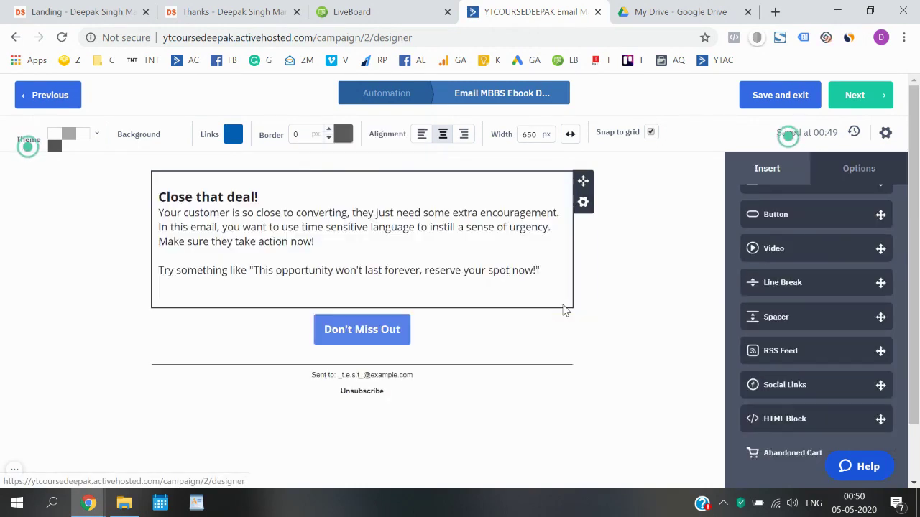
pyautogui.click(560, 300)
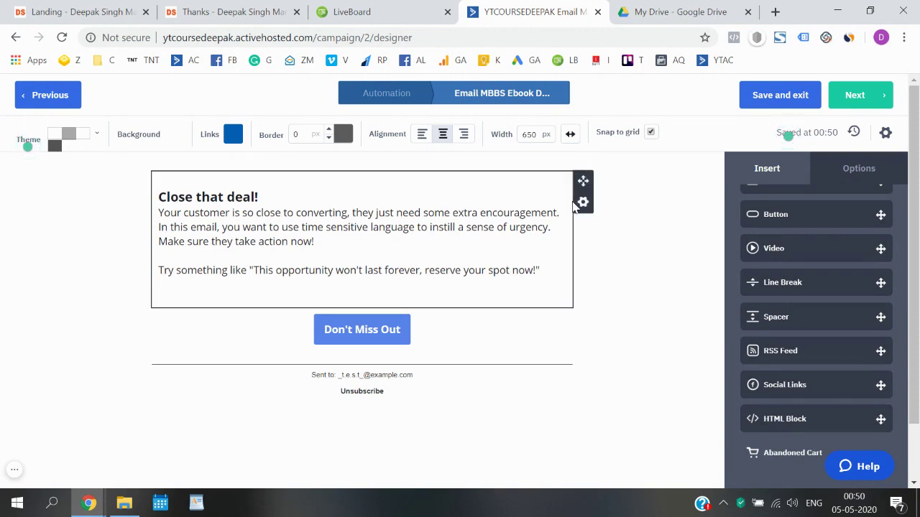
# - Delete the 'Close that deal!' text block and the 'Don't Miss Out' button block
pyautogui.click(583, 202)
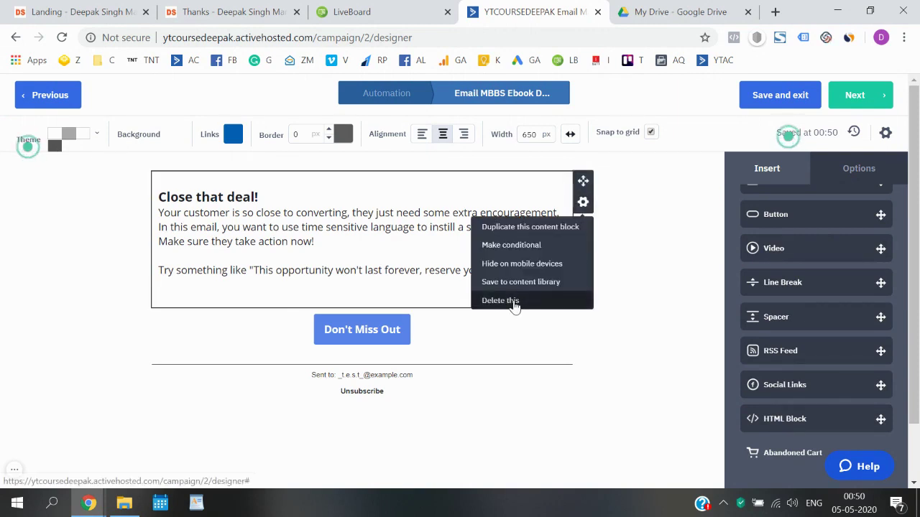
pyautogui.click(515, 302)
pyautogui.click(561, 302)
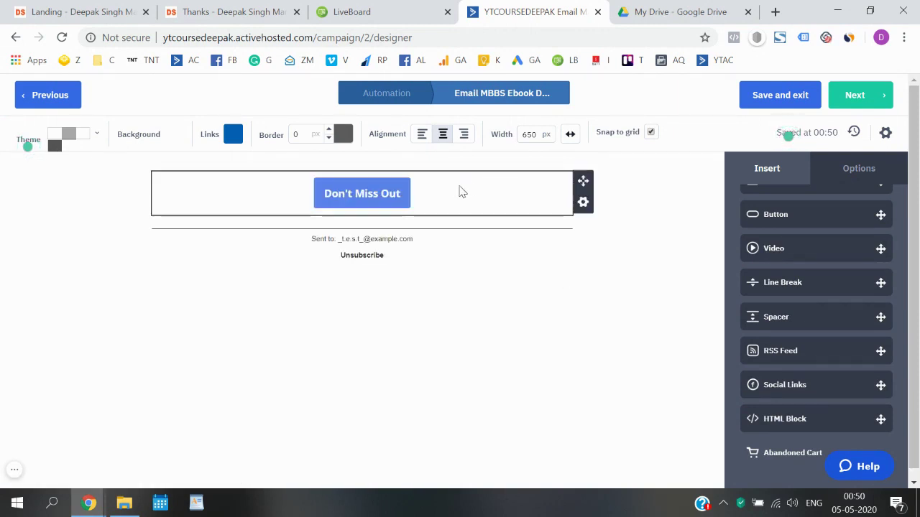
pyautogui.click(582, 202)
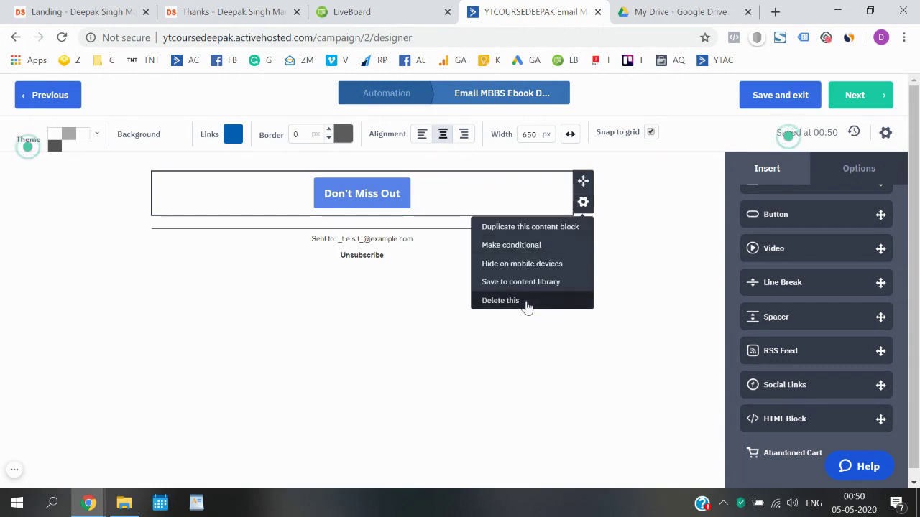
pyautogui.click(526, 303)
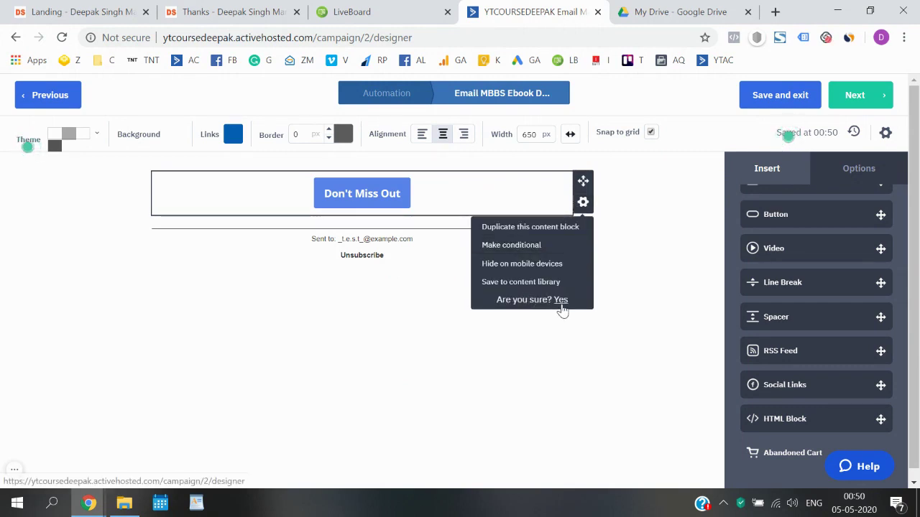
pyautogui.click(559, 303)
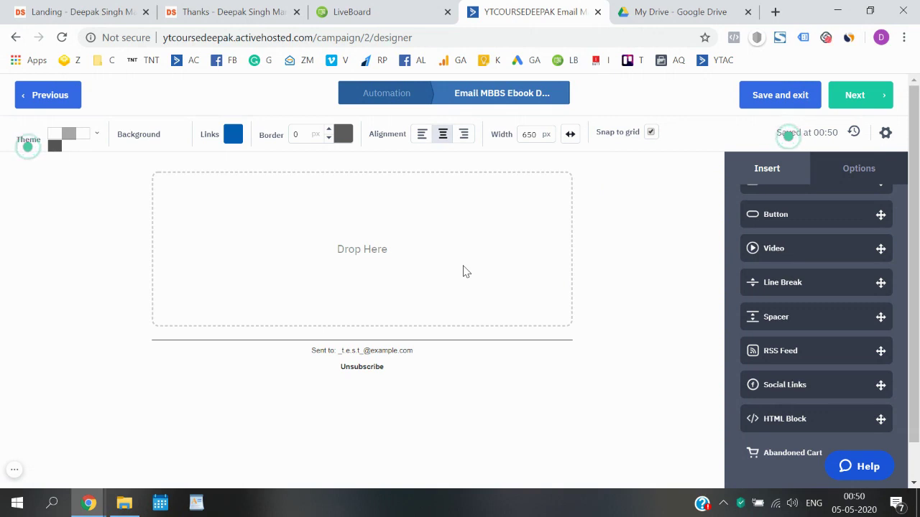
# - Drag image blocks from the Insert panel into the email's empty area
pyautogui.scroll(3, 780, 255)
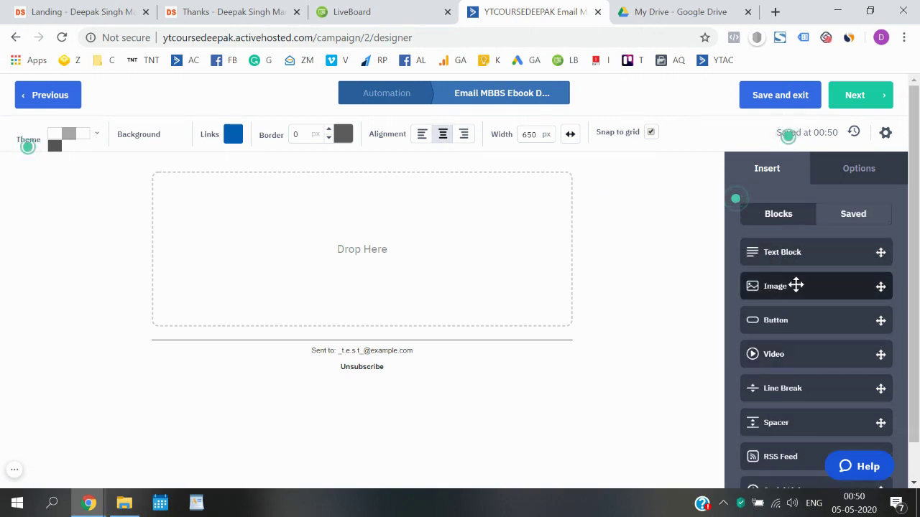
pyautogui.moveTo(795, 286); pyautogui.dragTo(373, 239)
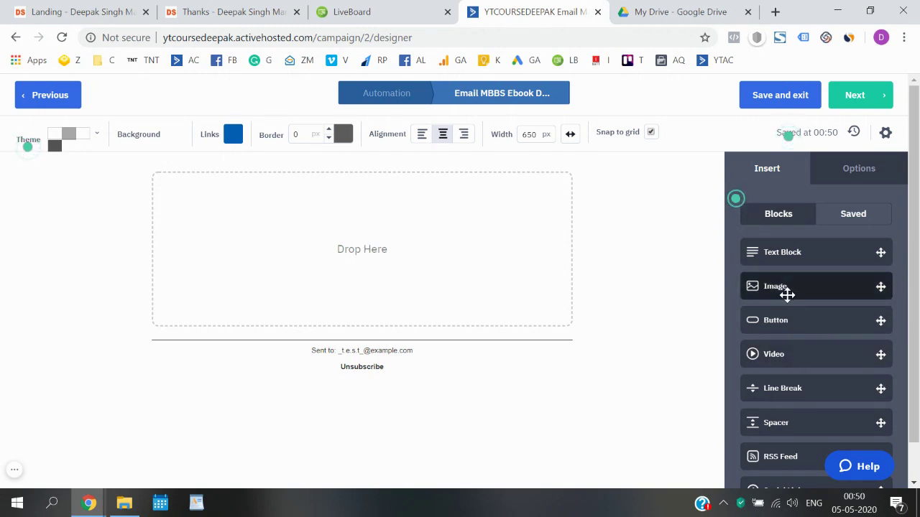
pyautogui.moveTo(787, 287); pyautogui.dragTo(370, 266)
pyautogui.moveTo(810, 285); pyautogui.dragTo(226, 235)
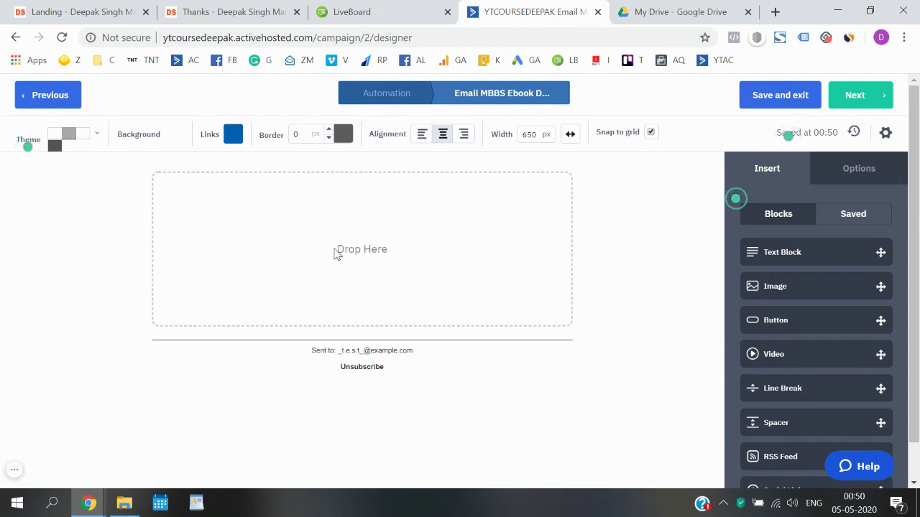
pyautogui.moveTo(809, 285); pyautogui.dragTo(365, 246)
# - Delete the first extra image block from the email
pyautogui.scroll(-3, 514, 314)
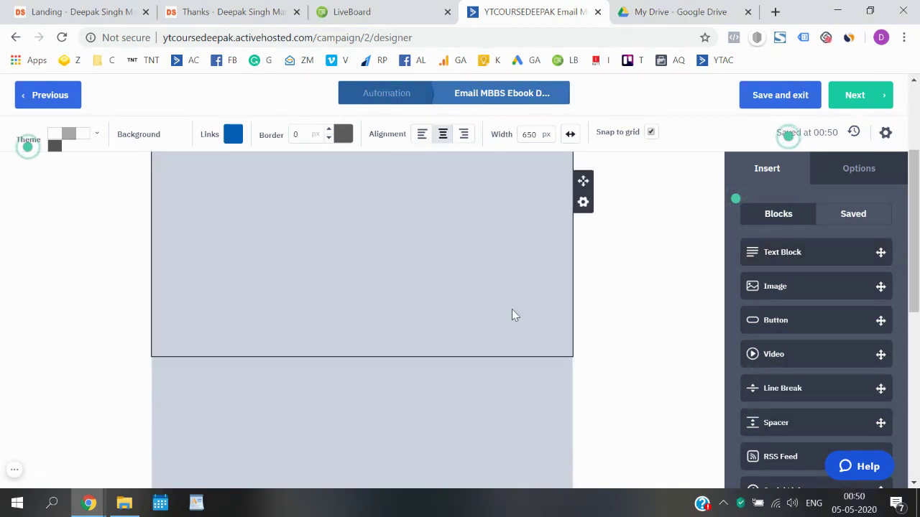
pyautogui.scroll(3, 399, 297)
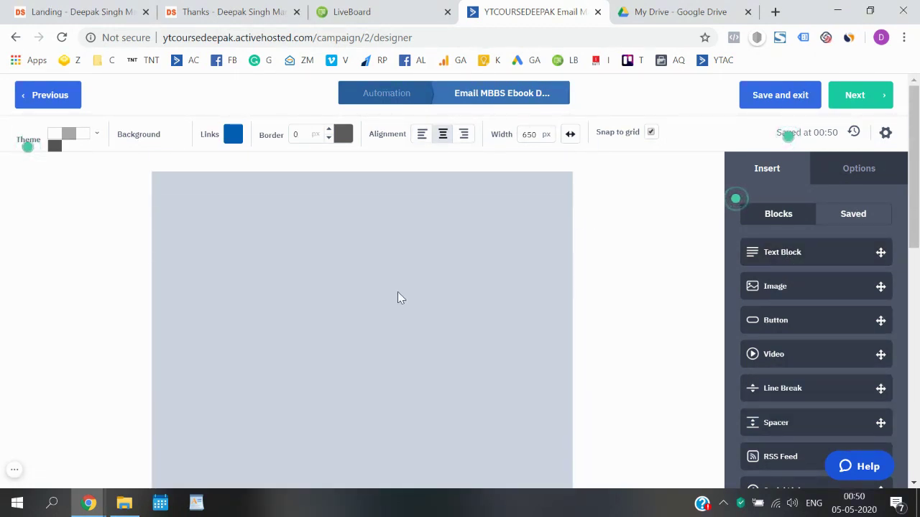
pyautogui.moveTo(556, 209)
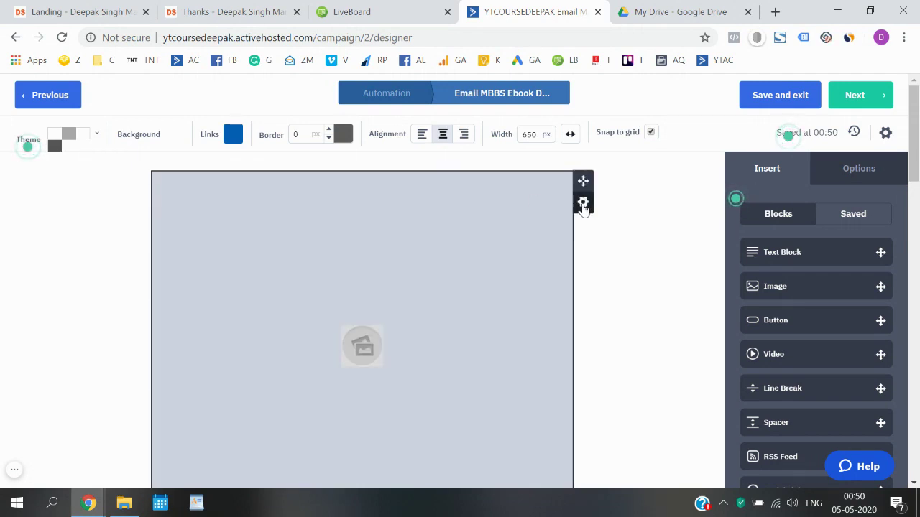
pyautogui.click(583, 204)
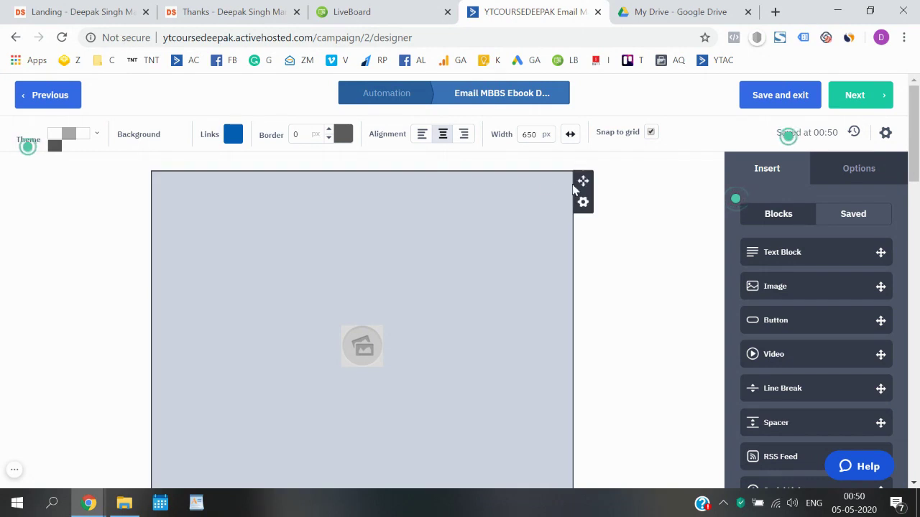
pyautogui.click(582, 209)
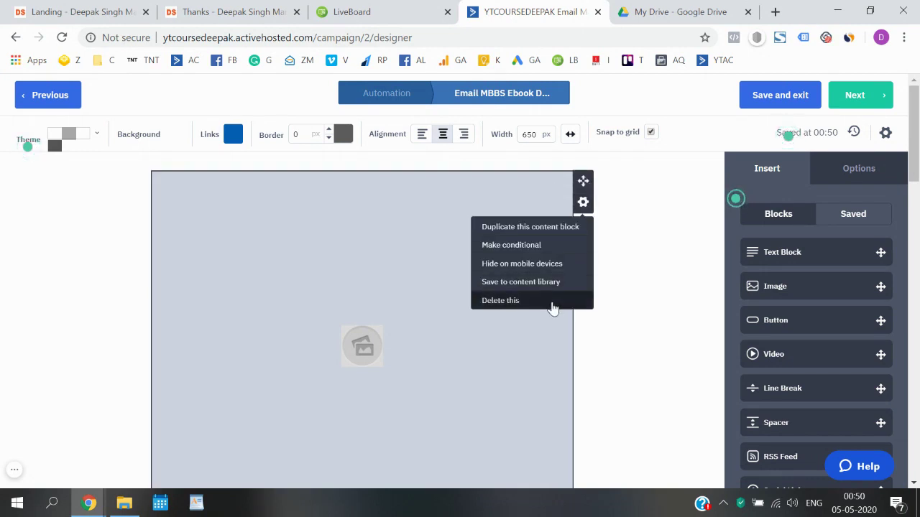
pyautogui.click(554, 302)
pyautogui.click(558, 301)
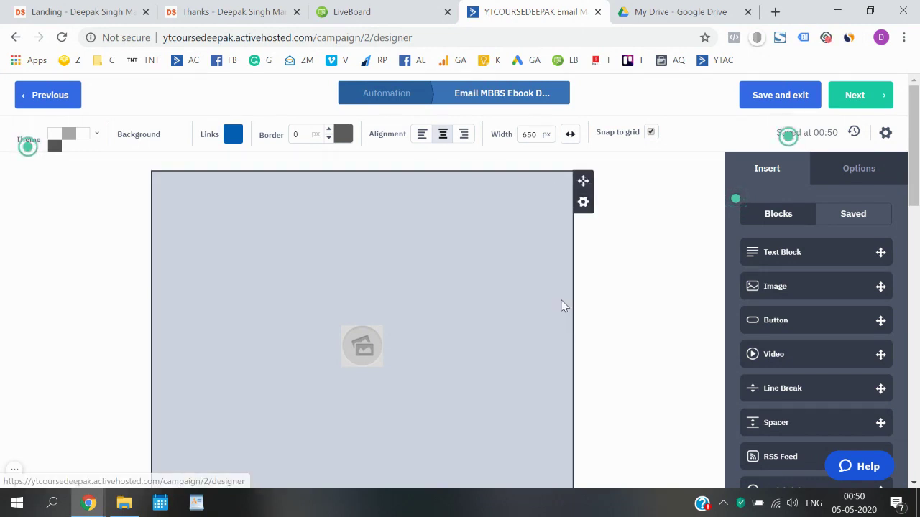
pyautogui.scroll(-5, 461, 291)
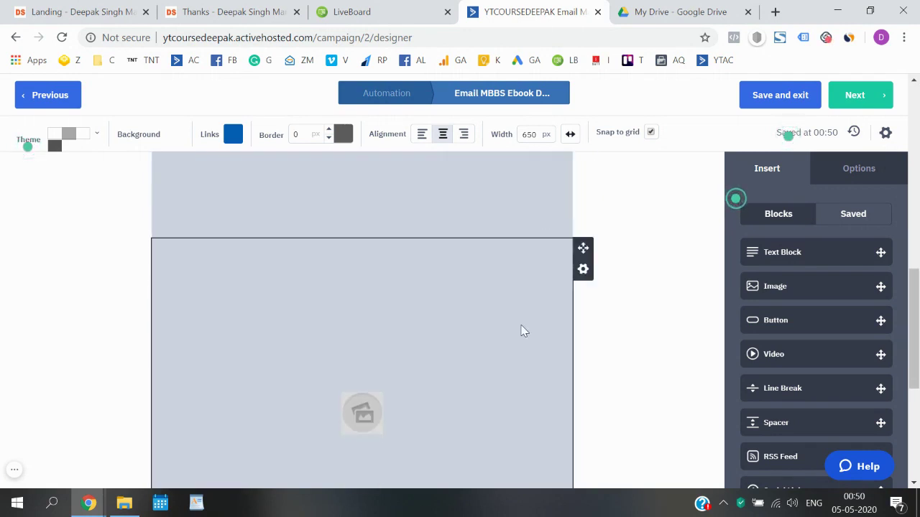
pyautogui.scroll(5, 524, 331)
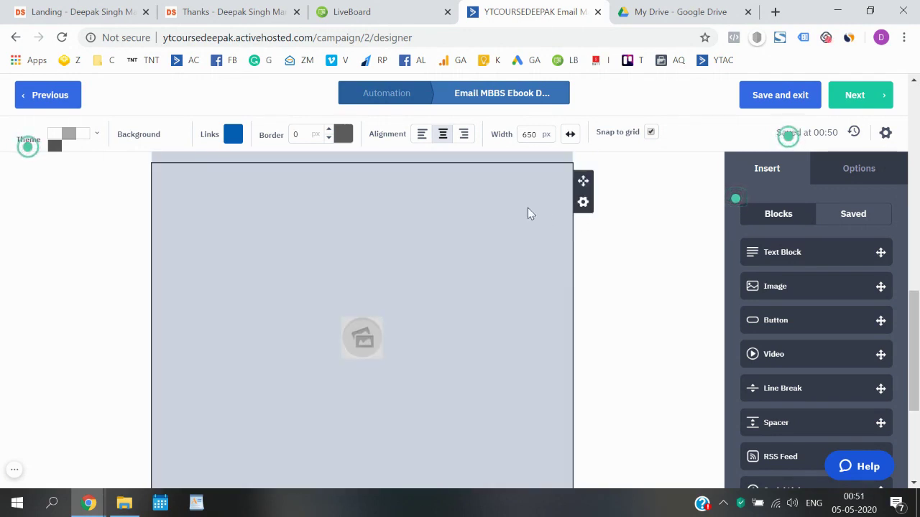
# - Delete the two remaining duplicate image blocks
pyautogui.click(583, 202)
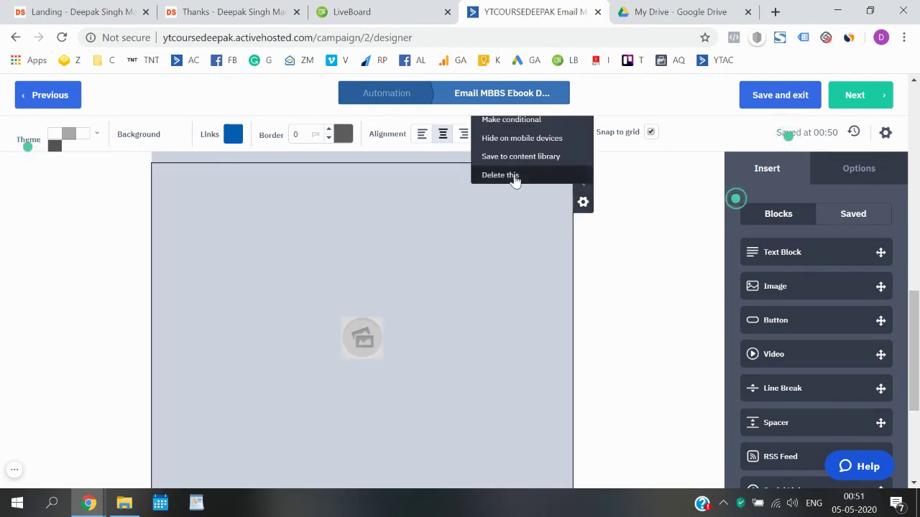
pyautogui.click(515, 177)
pyautogui.click(558, 175)
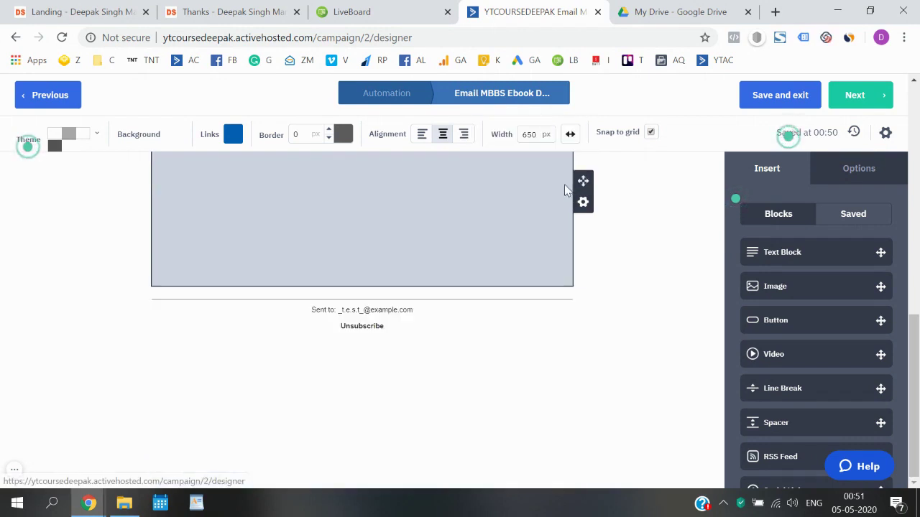
pyautogui.click(582, 202)
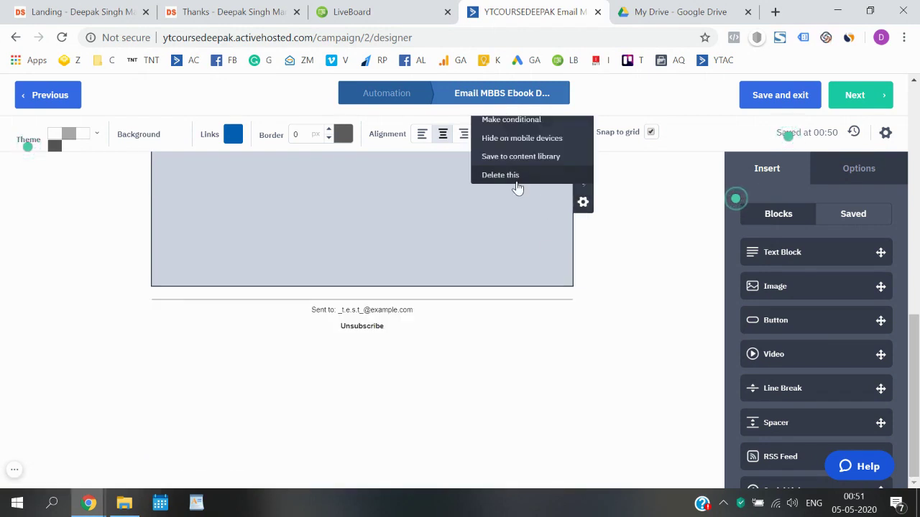
pyautogui.click(532, 177)
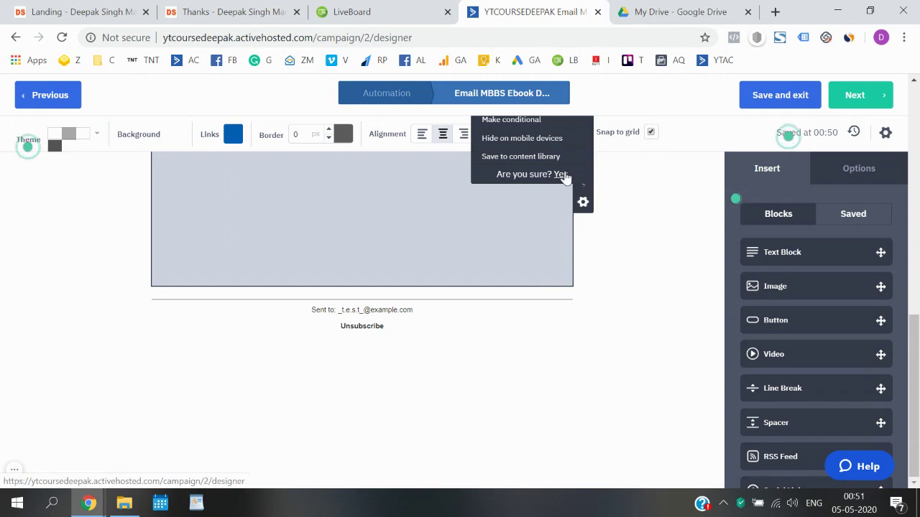
pyautogui.click(560, 174)
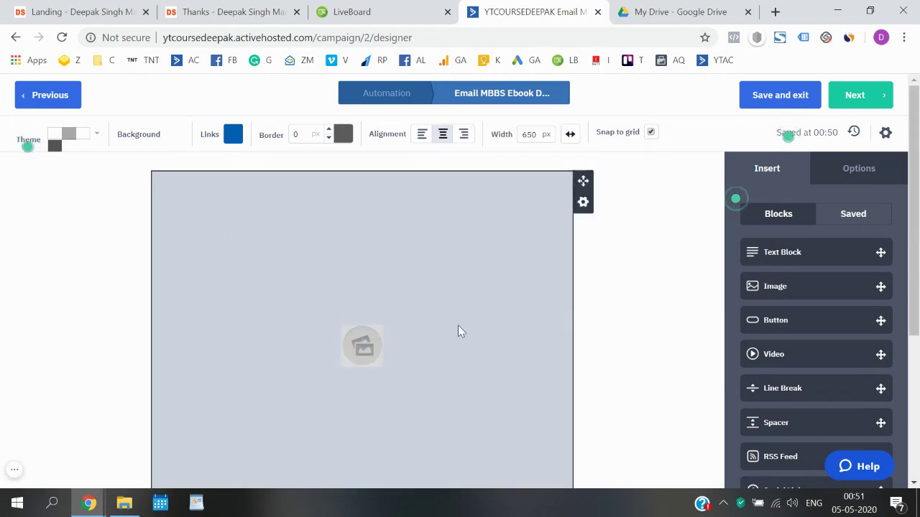
# - Remove the last placeholder image block without choosing an image for it
pyautogui.scroll(-1, 354, 355)
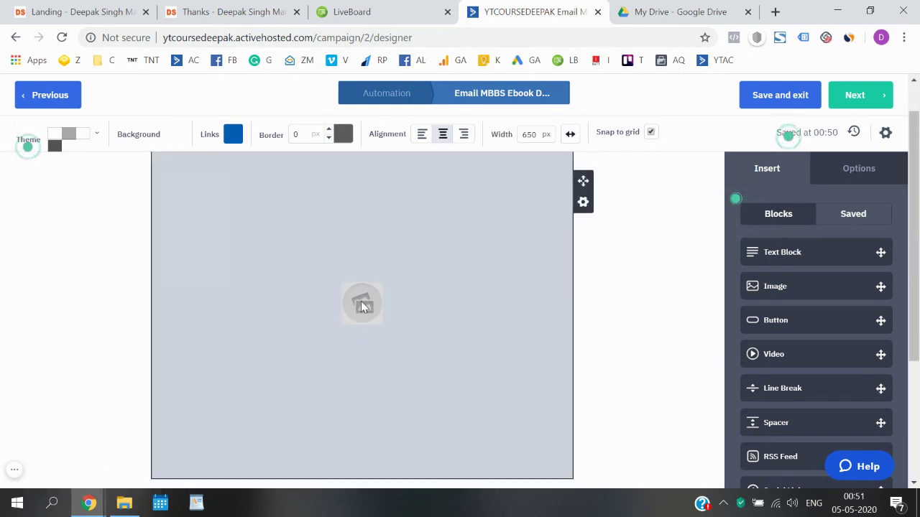
pyautogui.click(362, 305)
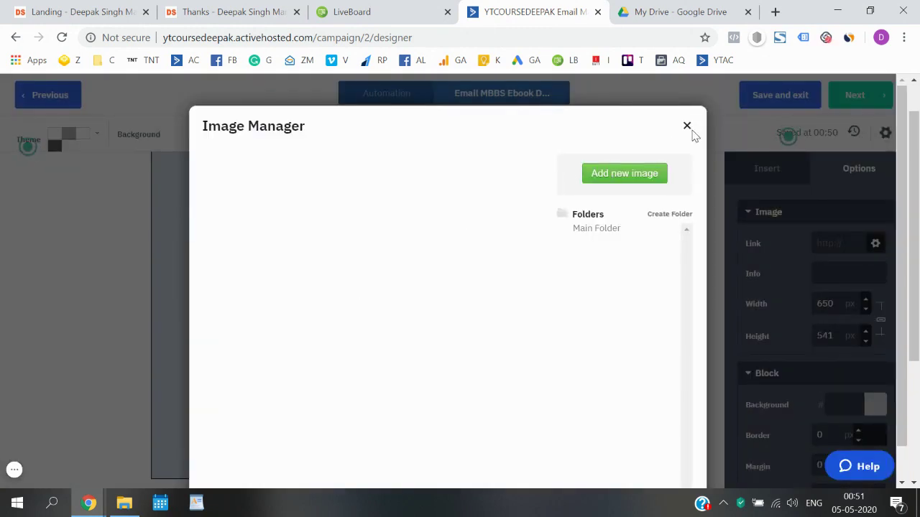
pyautogui.click(688, 135)
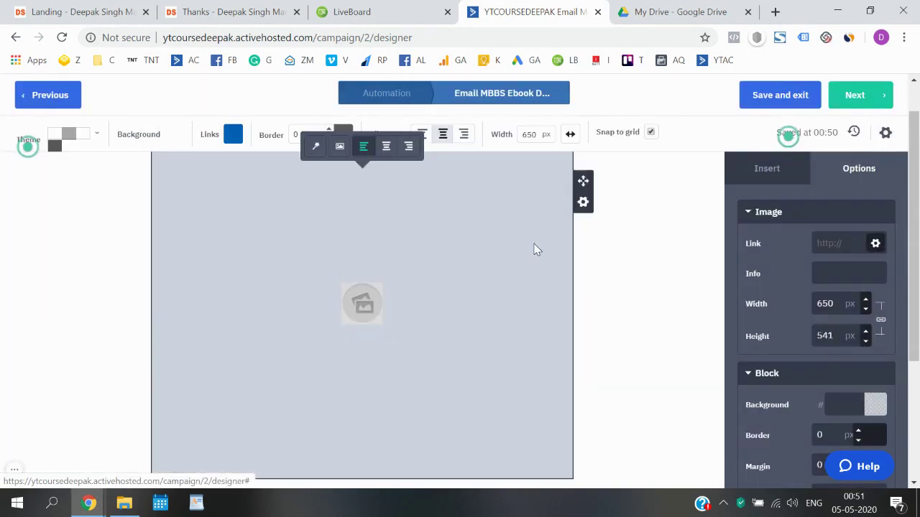
pyautogui.click(583, 202)
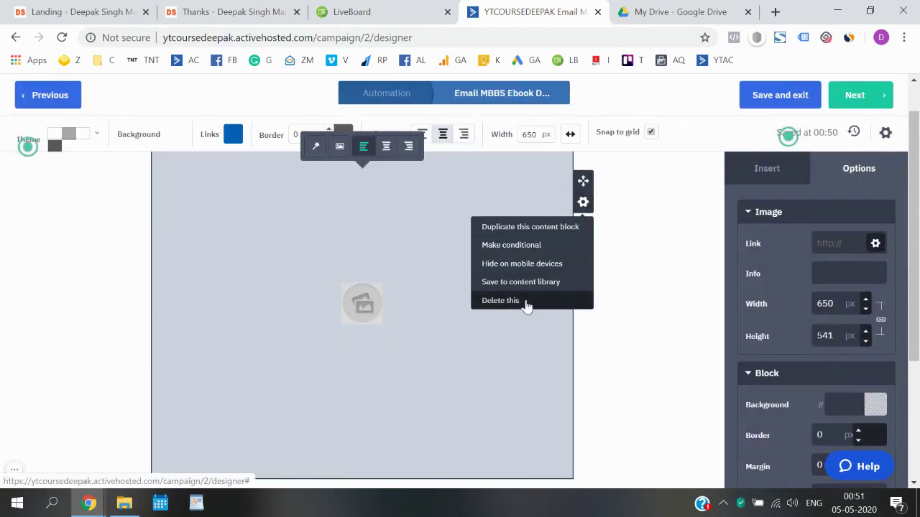
pyautogui.click(527, 302)
pyautogui.click(564, 305)
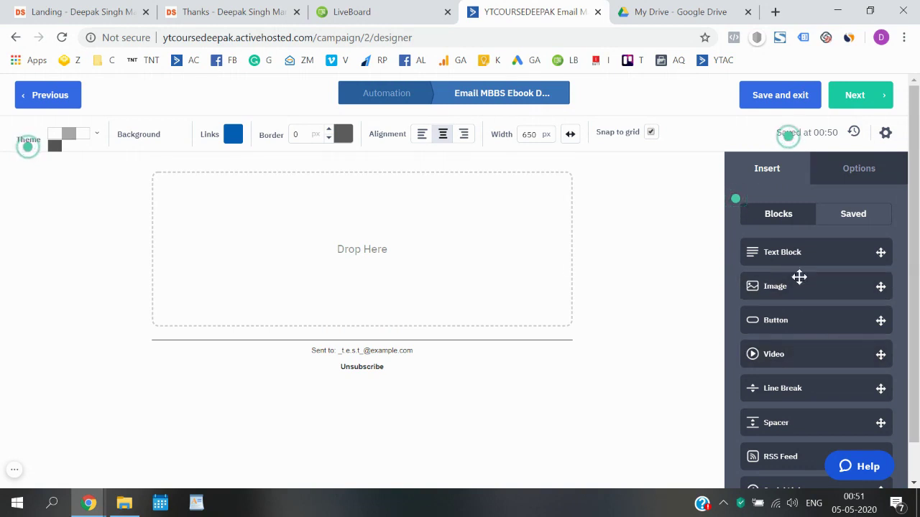
# - Add a text block to the drop area and type the greeting 'Hey,'
pyautogui.scroll(-1, 801, 289)
pyautogui.scroll(-2, 802, 289)
pyautogui.scroll(3, 801, 290)
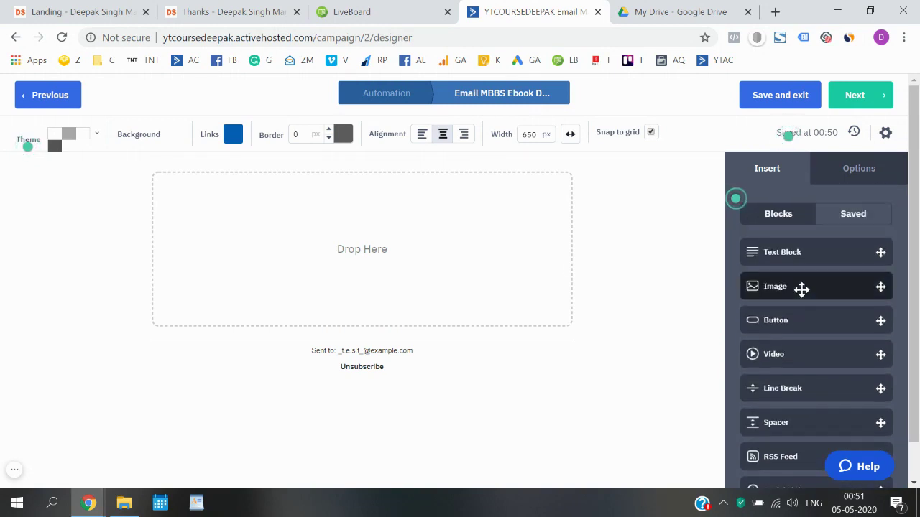
pyautogui.moveTo(799, 258); pyautogui.dragTo(374, 236)
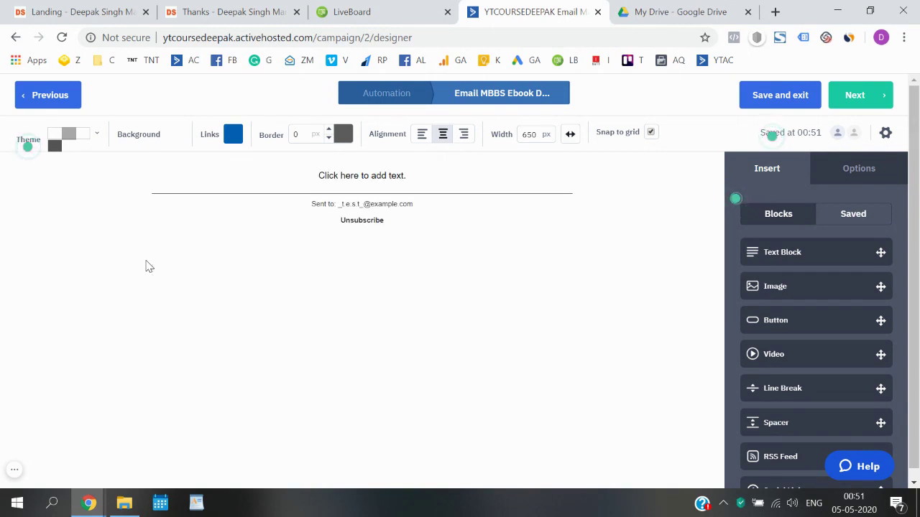
pyautogui.click(349, 175)
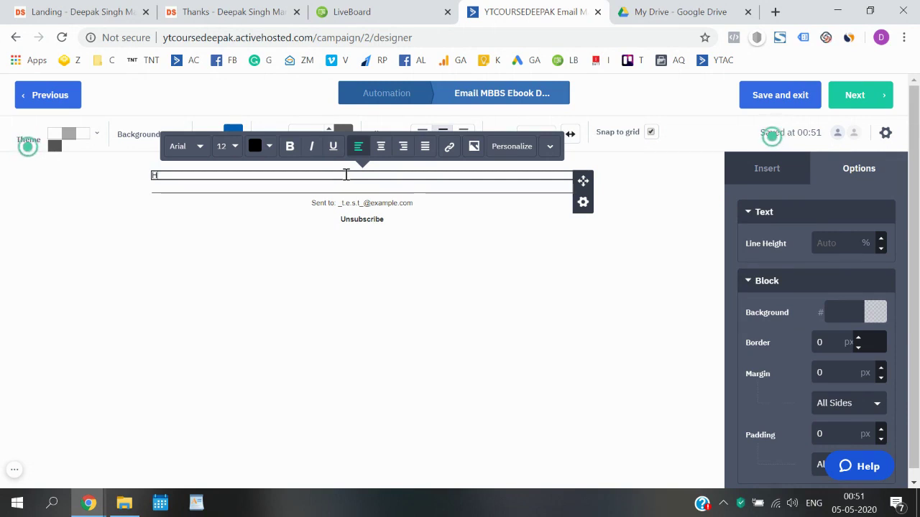
pyautogui.write('Hey')
pyautogui.press('BackSpace')
pyautogui.write(',')
pyautogui.press('Return')
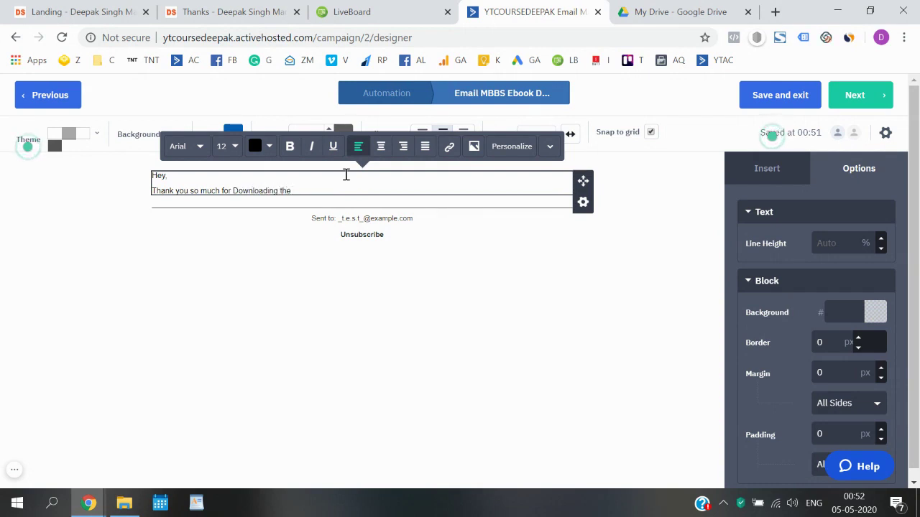
# - Type the Free E-book thank-you, the download line and a 'Cheers,' sign-off with the sender's name
pyautogui.press('BackSpace')
pyautogui.press('BackSpace')
pyautogui.press('BackSpace')
pyautogui.press('BackSpace')
pyautogui.press('BackSpace')
pyautogui.press('BackSpace')
pyautogui.press('BackSpace')
pyautogui.press('BackSpace')
pyautogui.press('BackSpace')
pyautogui.press('BackSpace')
pyautogui.press('BackSpace')
pyautogui.press('BackSpace')
pyautogui.press('BackSpace')
pyautogui.press('BackSpace')
pyautogui.press('BackSpace')
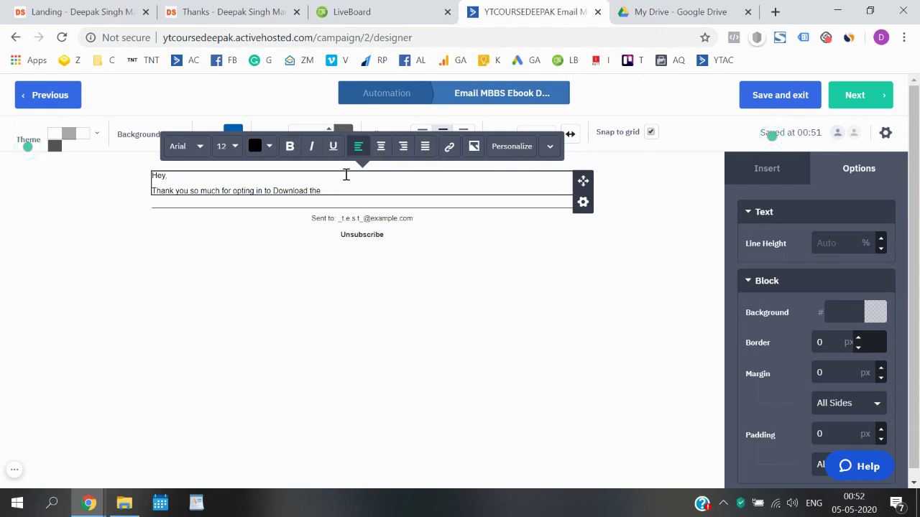
pyautogui.write('-book.')
pyautogui.press('Return')
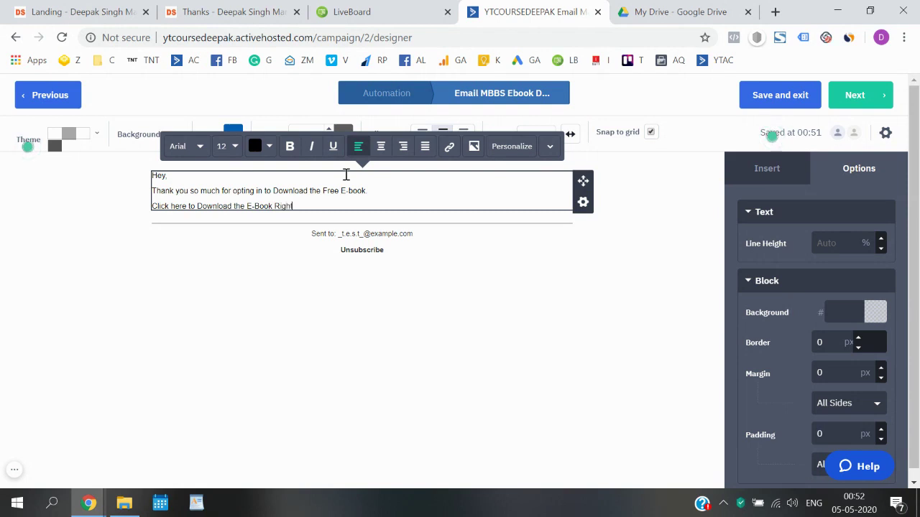
pyautogui.write('.')
pyautogui.press('Return')
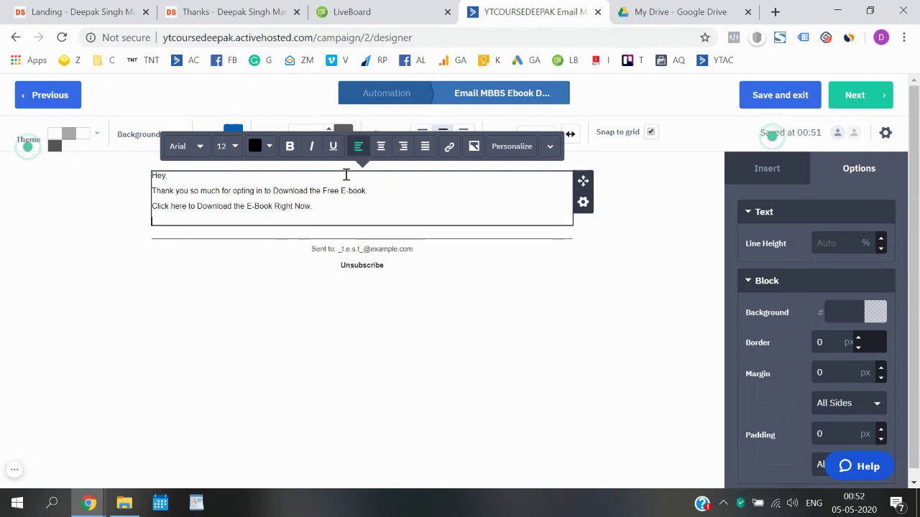
pyautogui.write('Cheers')
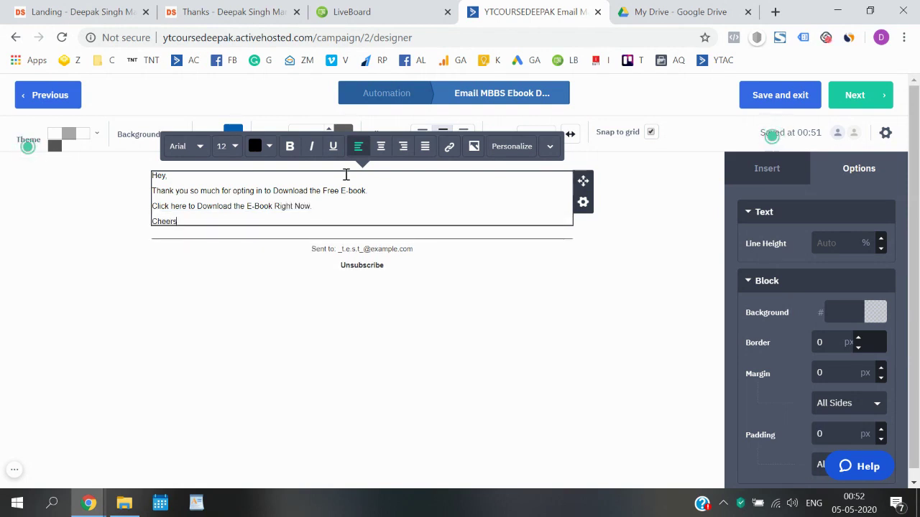
pyautogui.write(',')
pyautogui.press('Return')
pyautogui.write('Deepak')
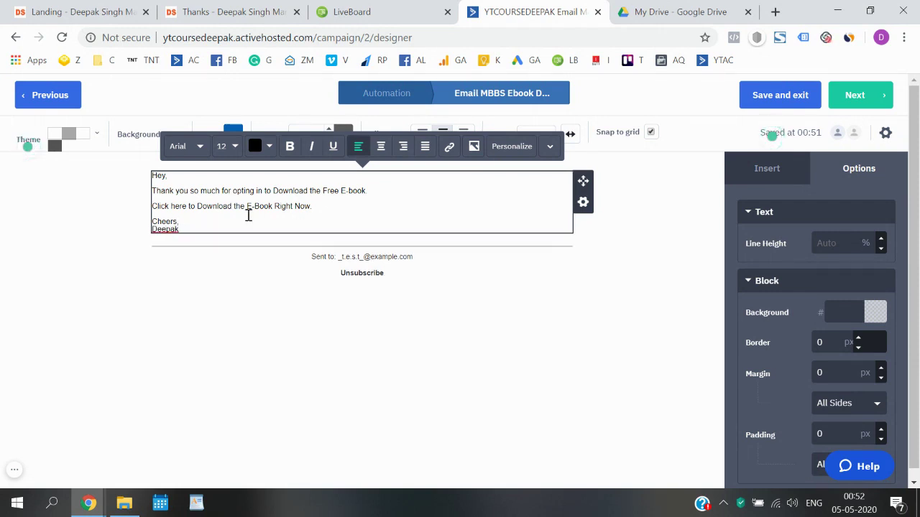
pyautogui.hotkey('ctrl', 'a')
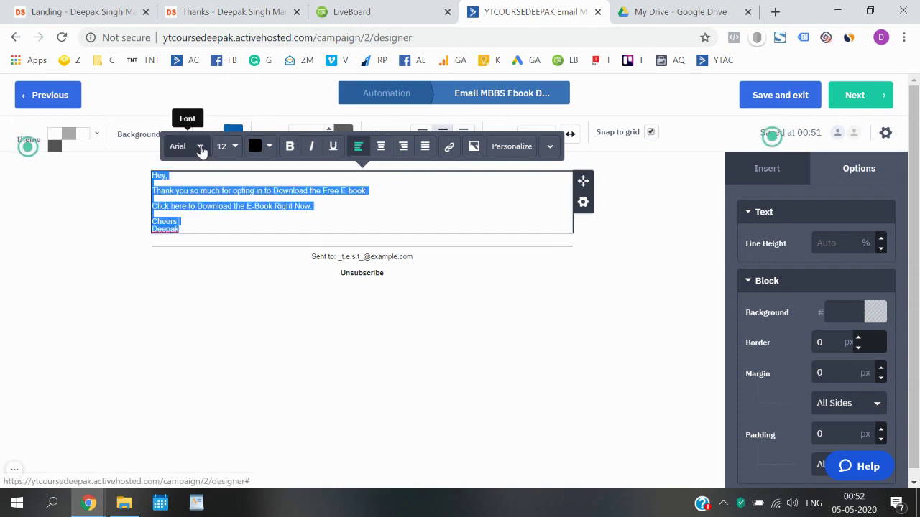
# - Set all the selected body text to the Roboto font at size 16
pyautogui.click(201, 147)
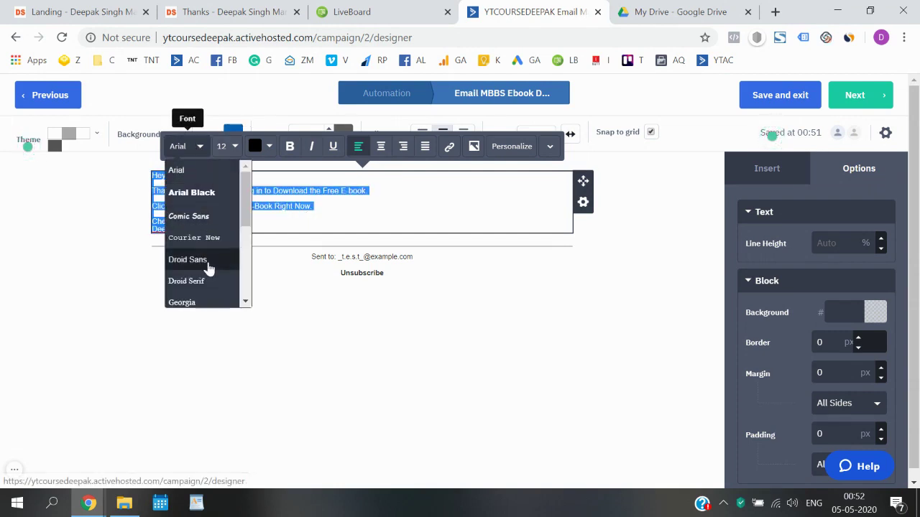
pyautogui.scroll(-5, 208, 268)
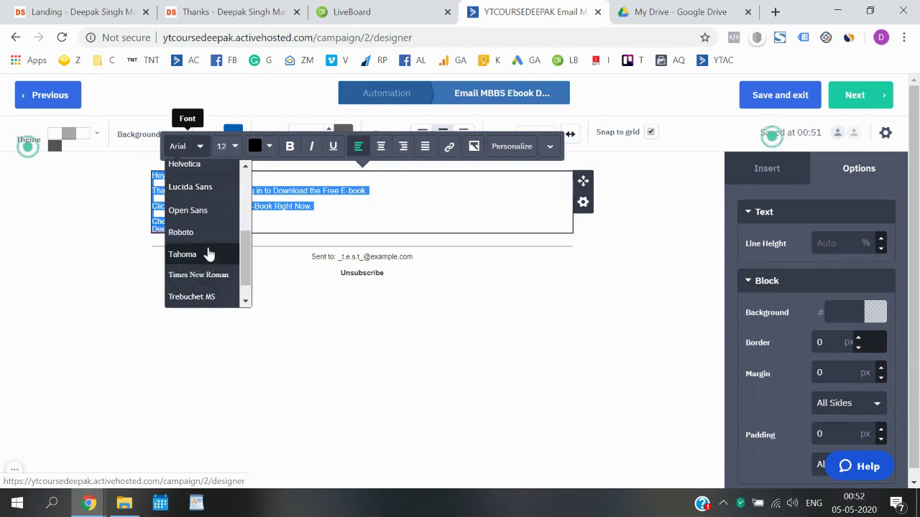
pyautogui.click(207, 232)
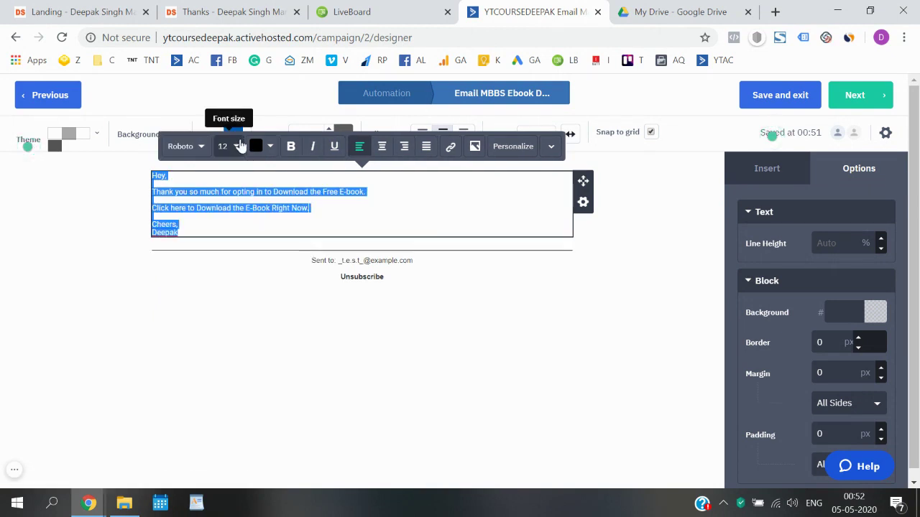
pyautogui.click(237, 146)
pyautogui.scroll(4, 257, 168)
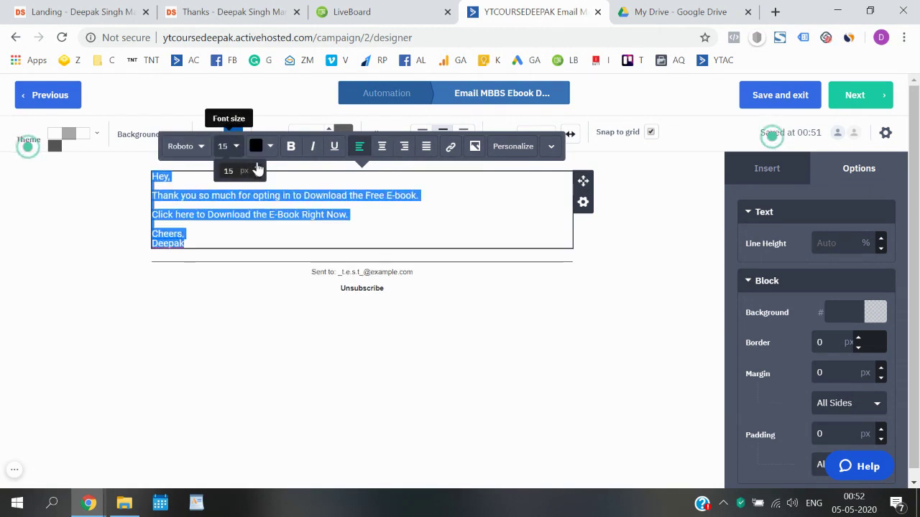
pyautogui.click(257, 216)
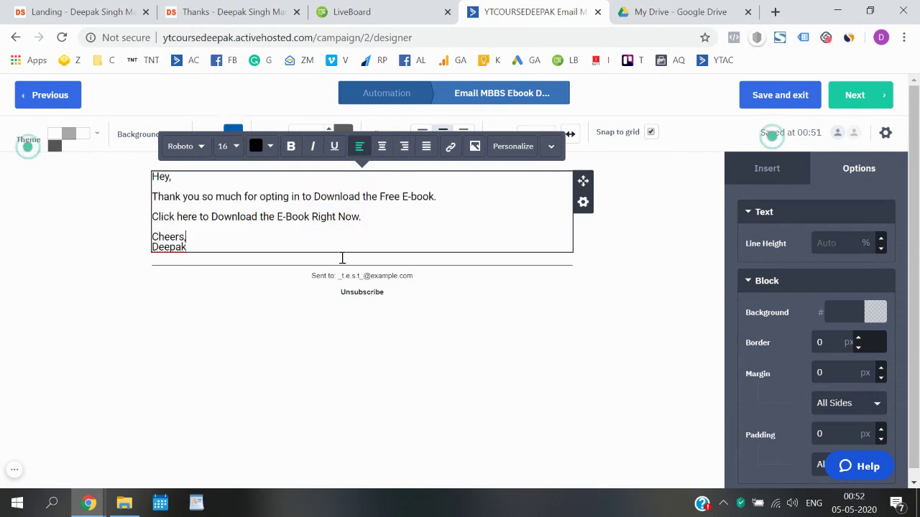
pyautogui.click(100, 293)
pyautogui.click(220, 245)
# - Add a line asking readers to hit reply and say whether they like it or not
pyautogui.press('Return')
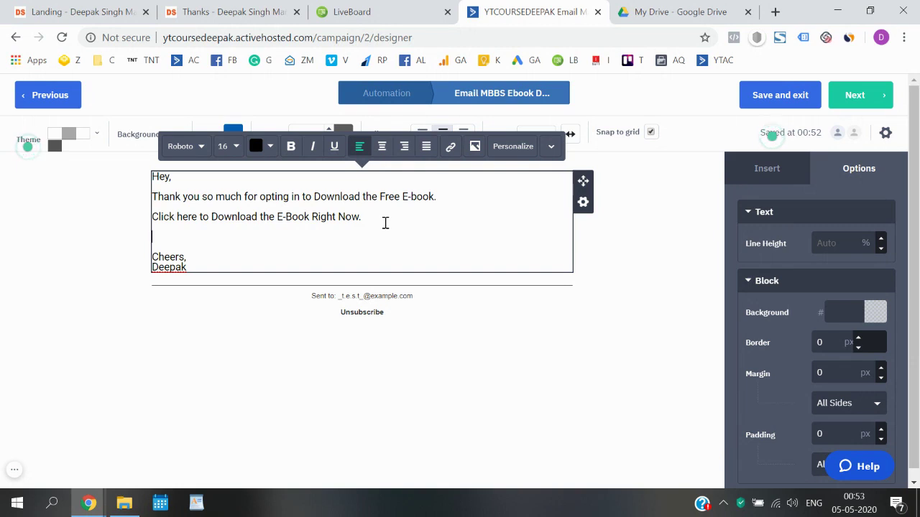
pyautogui.write('ONc')
pyautogui.press('BackSpace')
pyautogui.press('BackSpace')
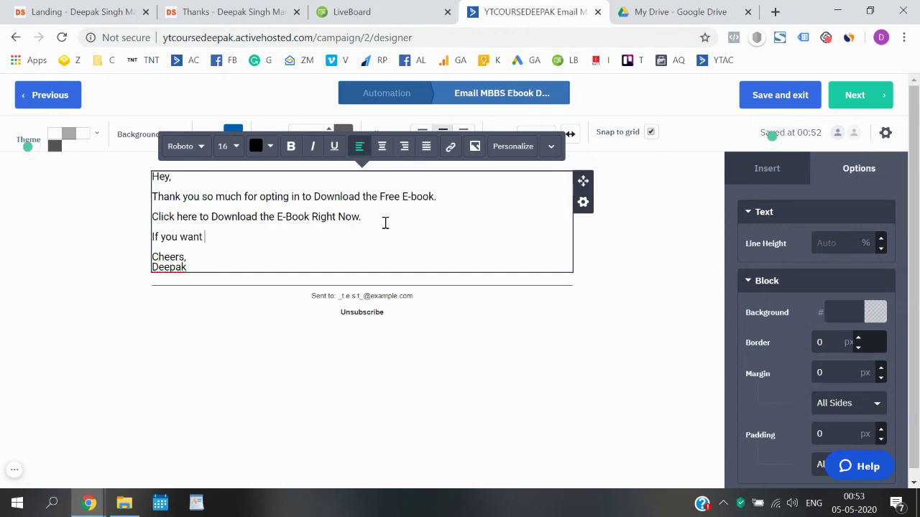
pyautogui.hotkey('ctrl', 'BackSpace')
pyautogui.hotkey('ctrl', 'BackSpace')
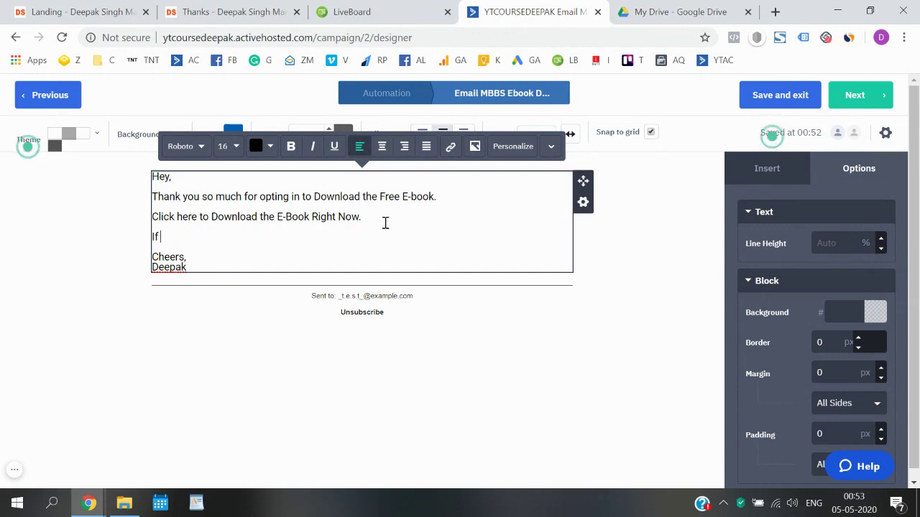
pyautogui.write('would lo')
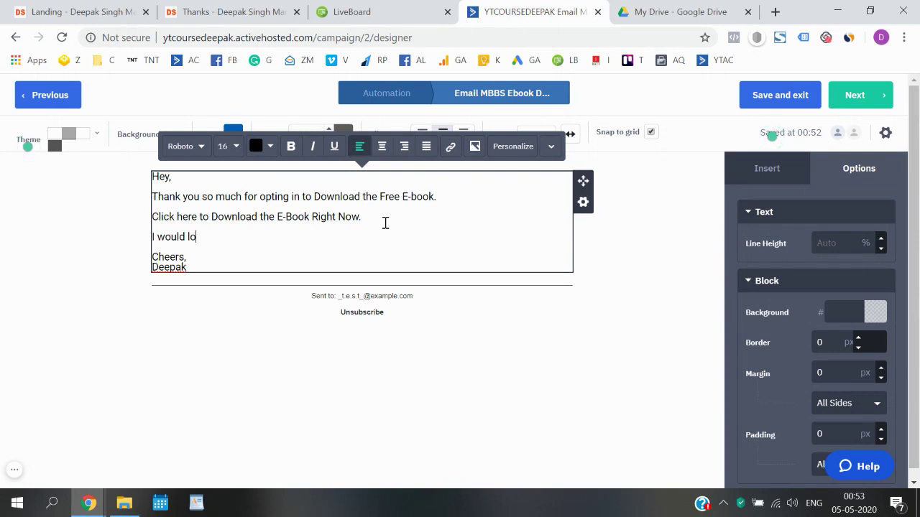
pyautogui.write('ve to know your')
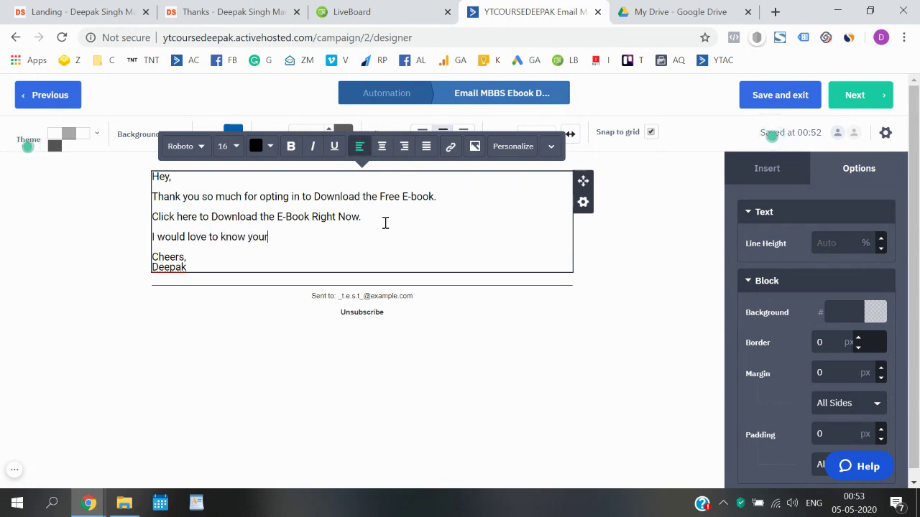
pyautogui.write(' though')
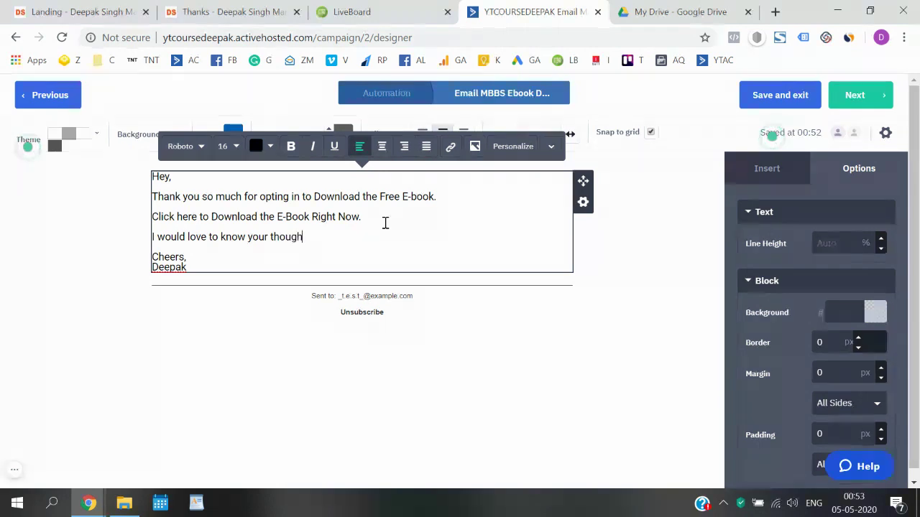
pyautogui.write('ts abhout t')
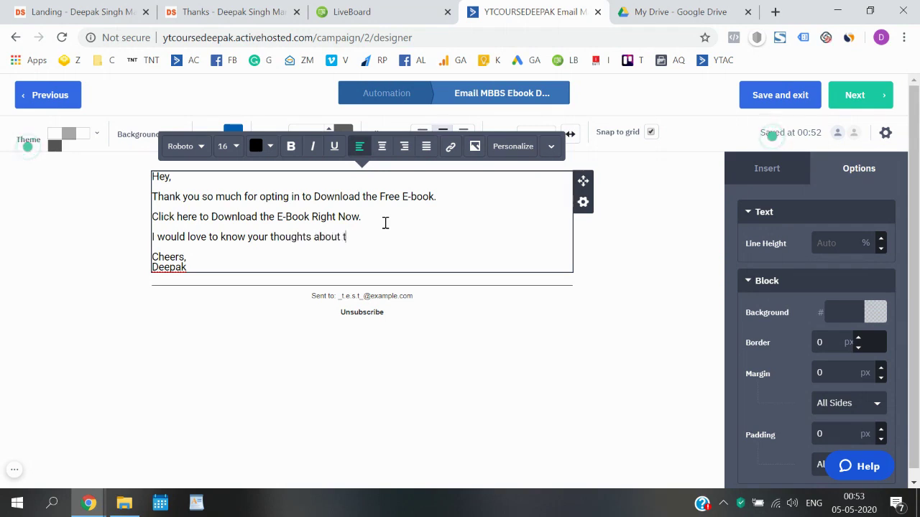
pyautogui.write('book. Justhit repl')
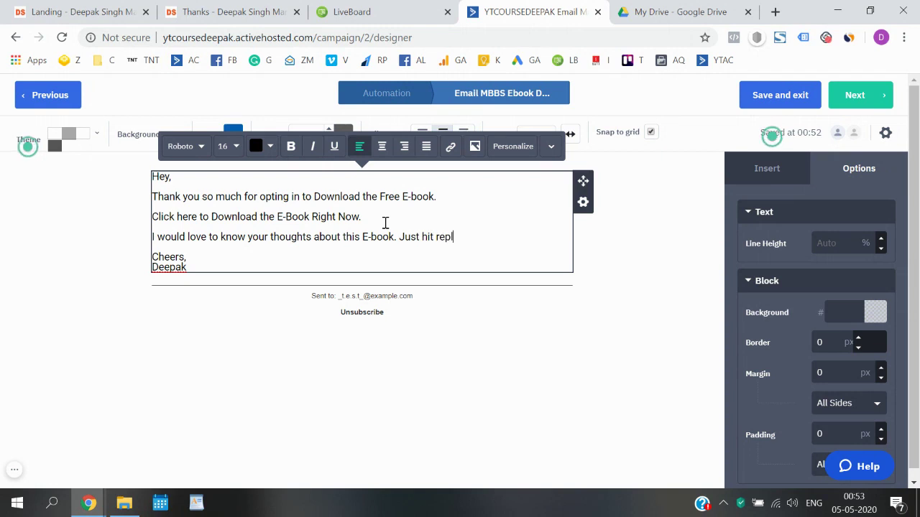
pyautogui.write('y and let ')
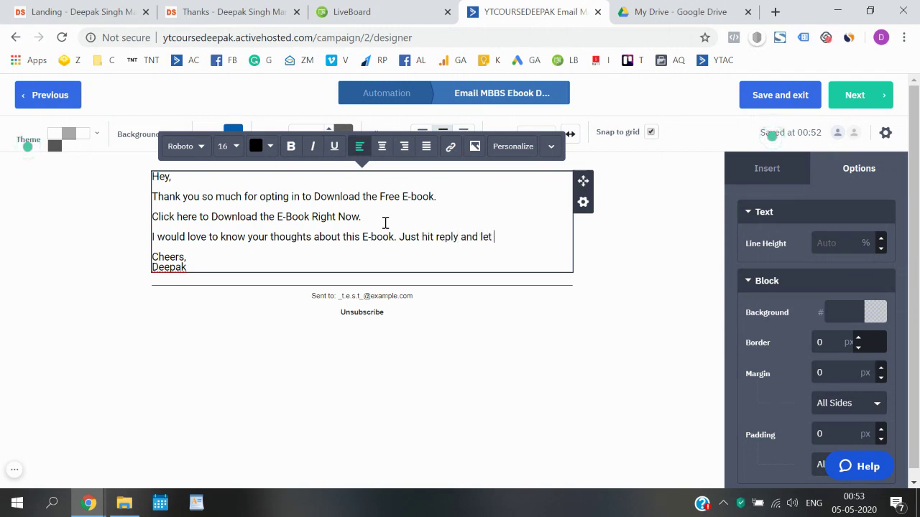
pyautogui.write('me know wh')
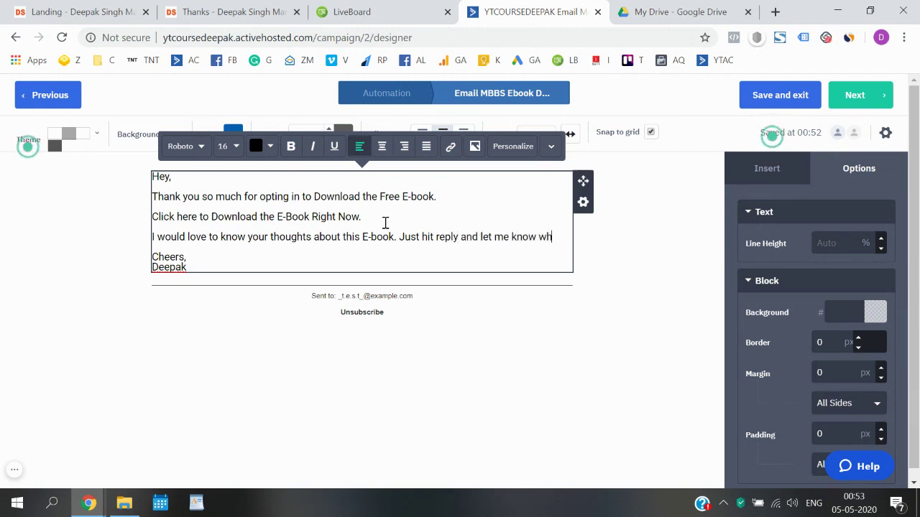
pyautogui.write('ether you ')
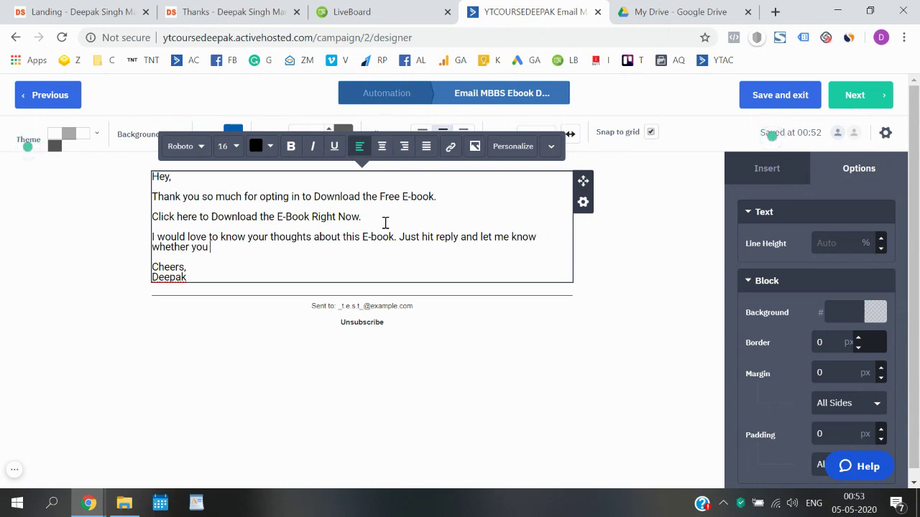
pyautogui.write('like')
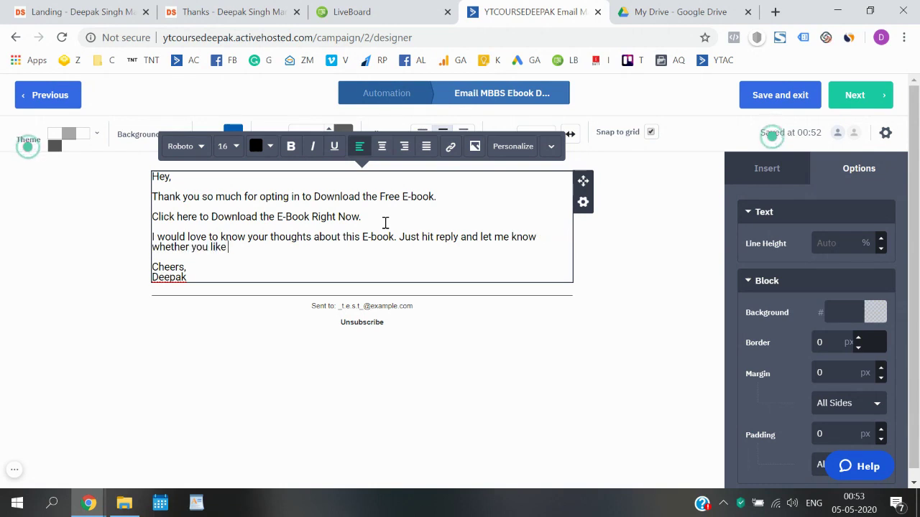
pyautogui.write(' it o')
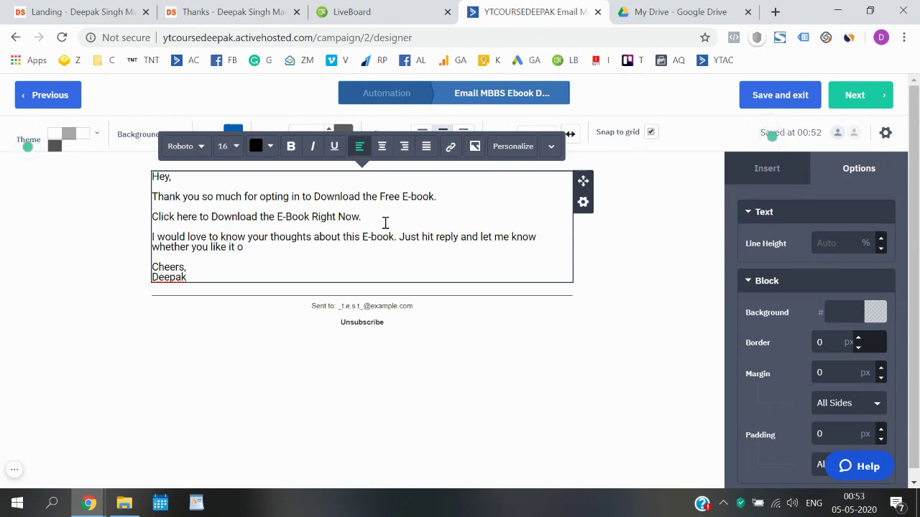
pyautogui.write('r not.')
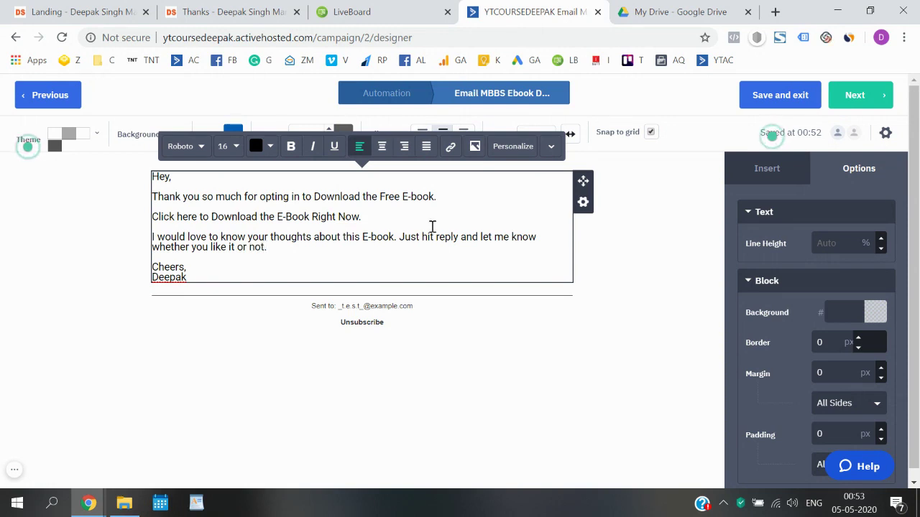
# - Turn on link sharing for sample.pdf in Google Drive and copy its view link
pyautogui.click(690, 7)
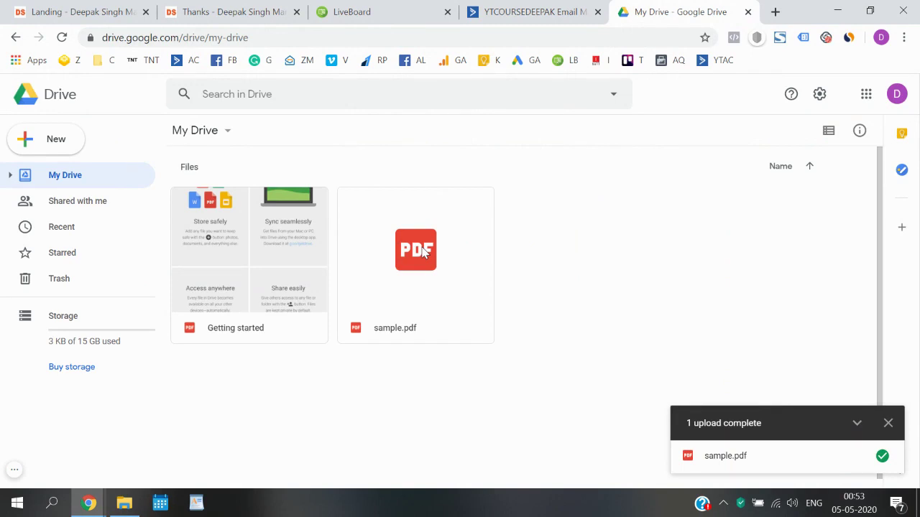
pyautogui.click(889, 423)
pyautogui.click(464, 272)
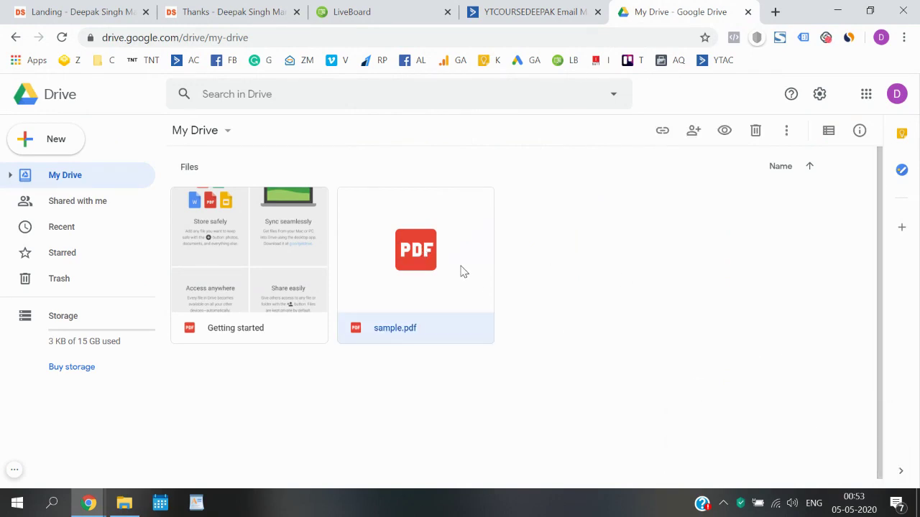
pyautogui.doubleClick(463, 272)
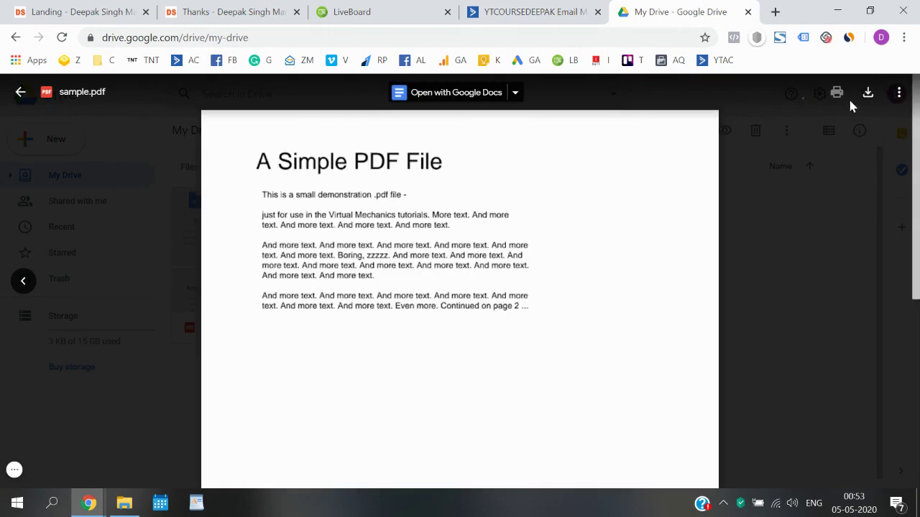
pyautogui.click(898, 94)
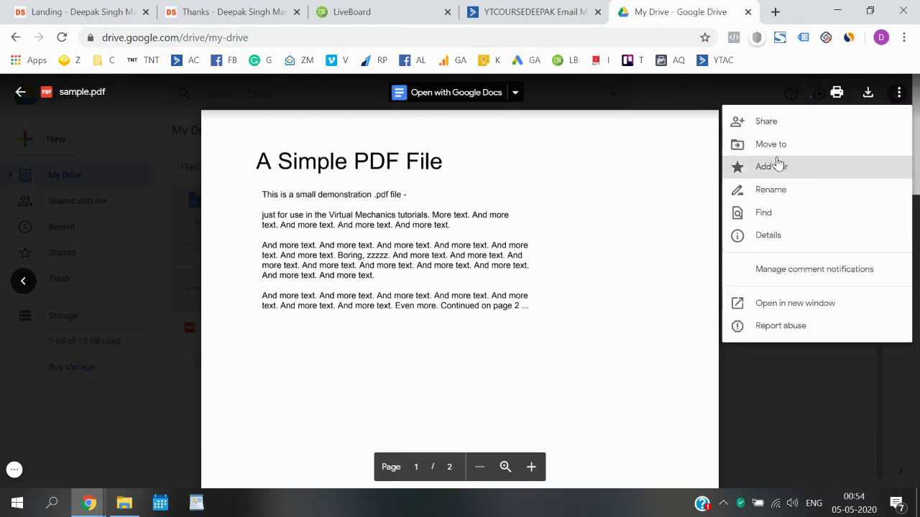
pyautogui.click(565, 222)
pyautogui.click(765, 304)
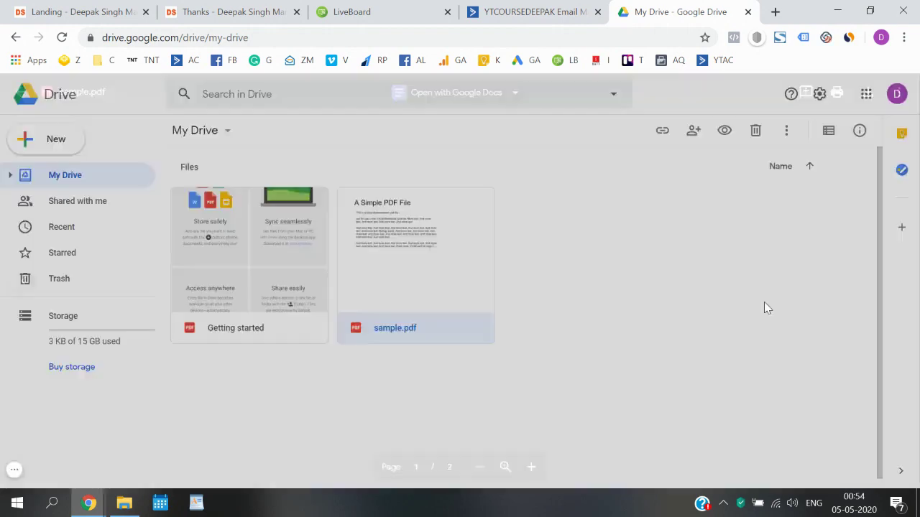
pyautogui.doubleClick(402, 253)
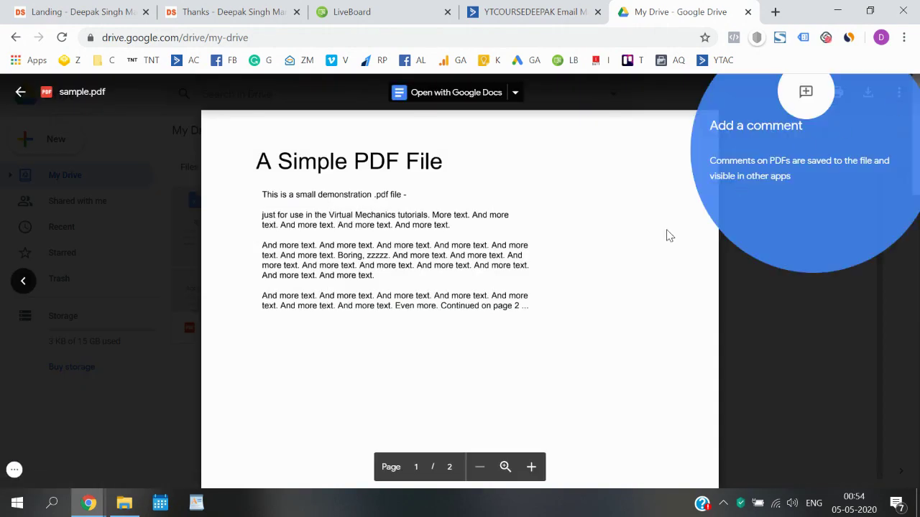
pyautogui.click(899, 95)
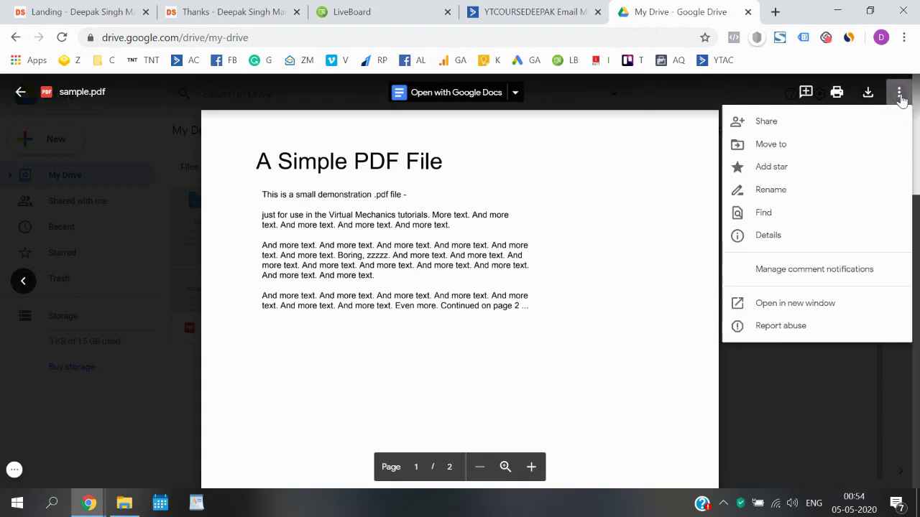
pyautogui.click(796, 121)
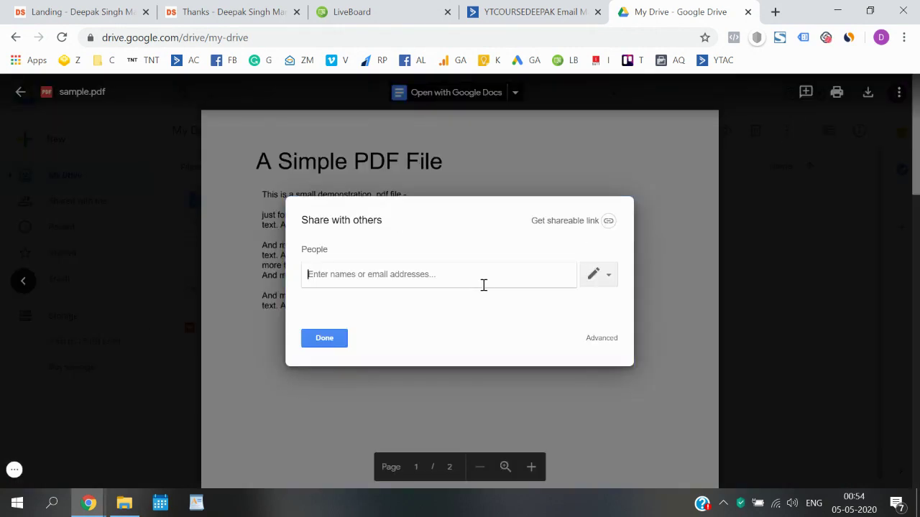
pyautogui.click(612, 221)
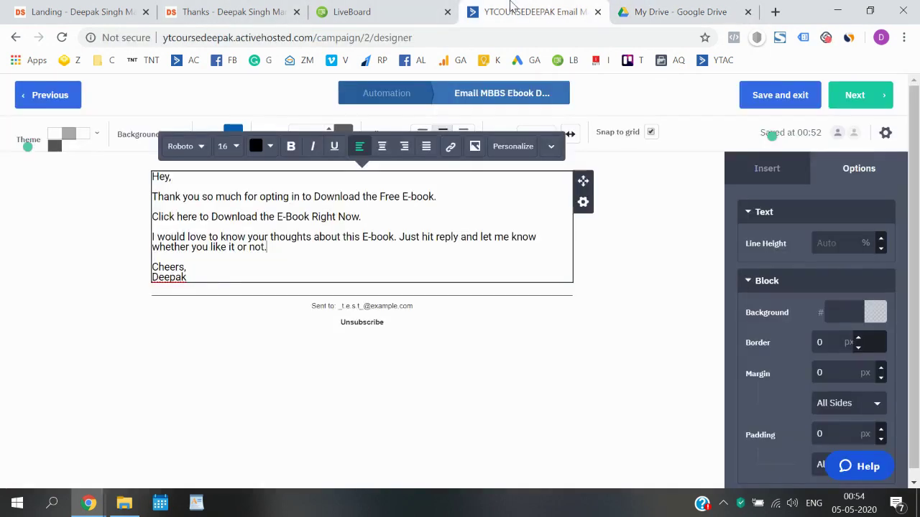
pyautogui.click(497, 8)
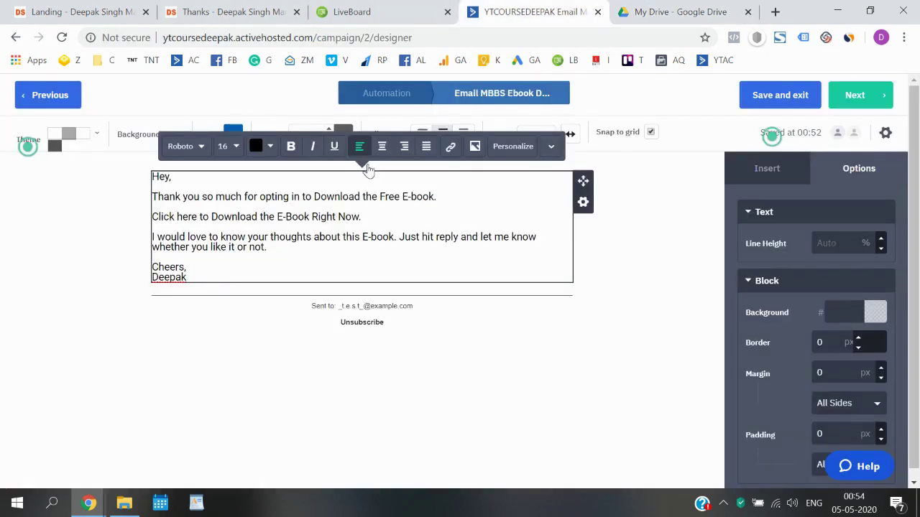
# - Link 'Click here to Download the E-Book Right Now.' to the copied Google Drive URL
pyautogui.moveTo(364, 217); pyautogui.dragTo(152, 219)
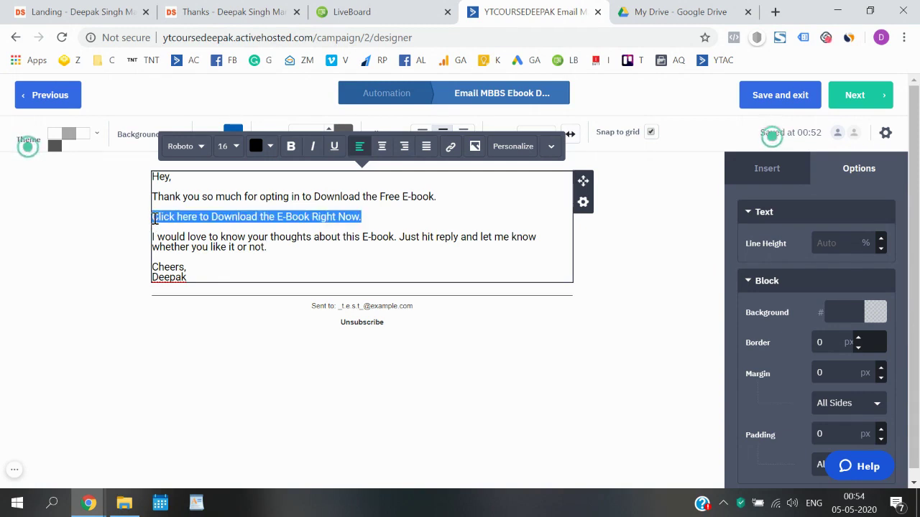
pyautogui.click(452, 152)
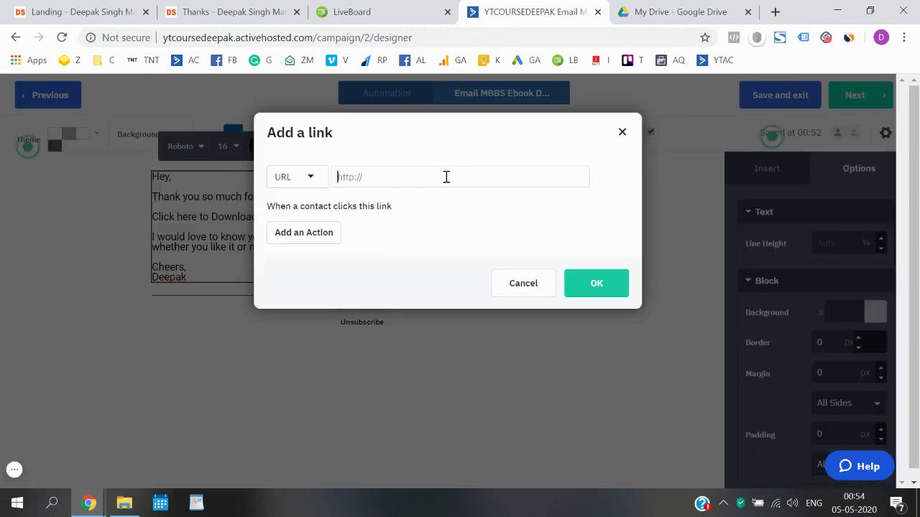
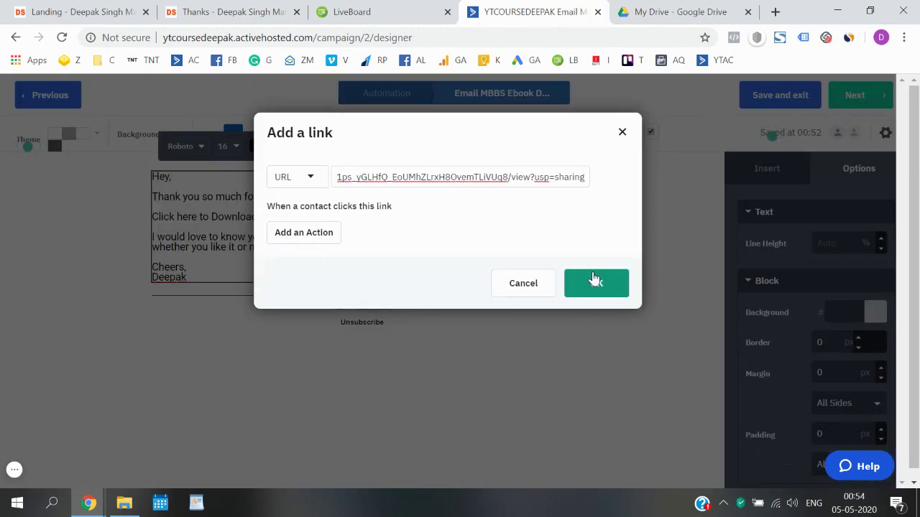
pyautogui.click(594, 282)
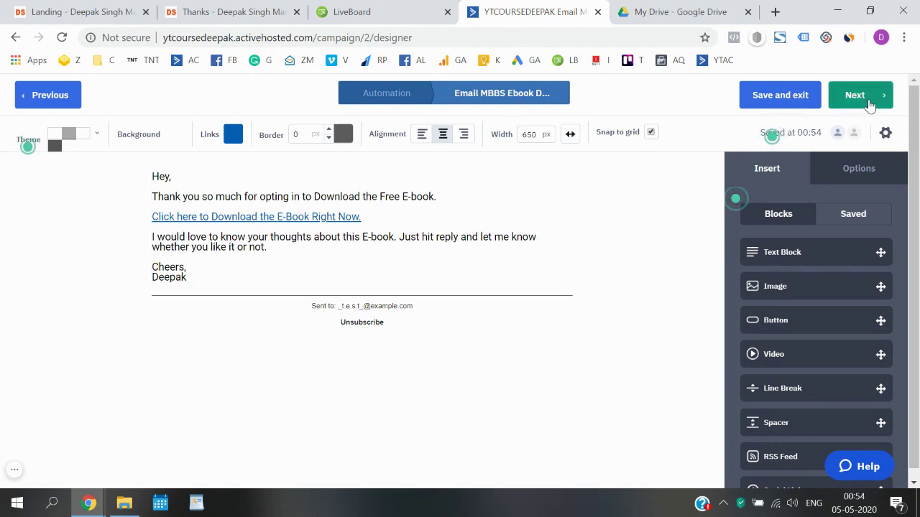
# - Open the campaign summary and review Spam Check's warnings about the gmail.com sender address
pyautogui.click(870, 106)
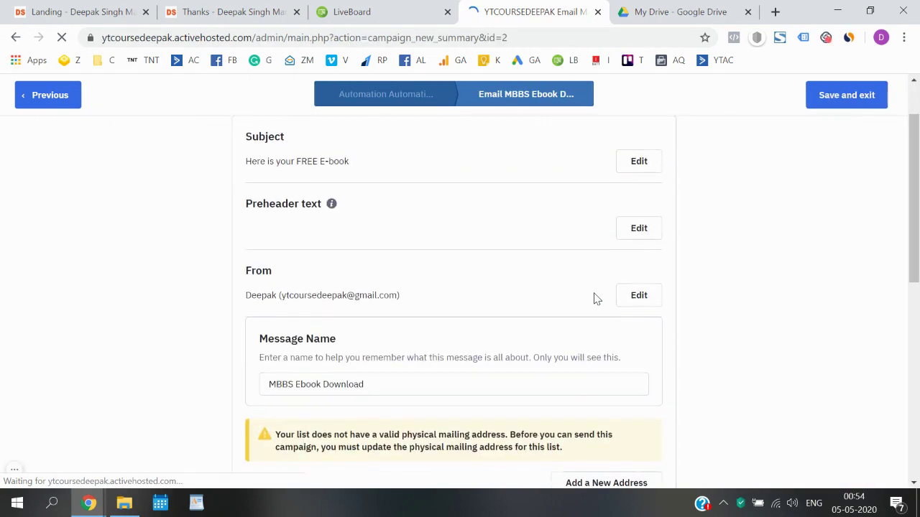
pyautogui.scroll(-3, 595, 297)
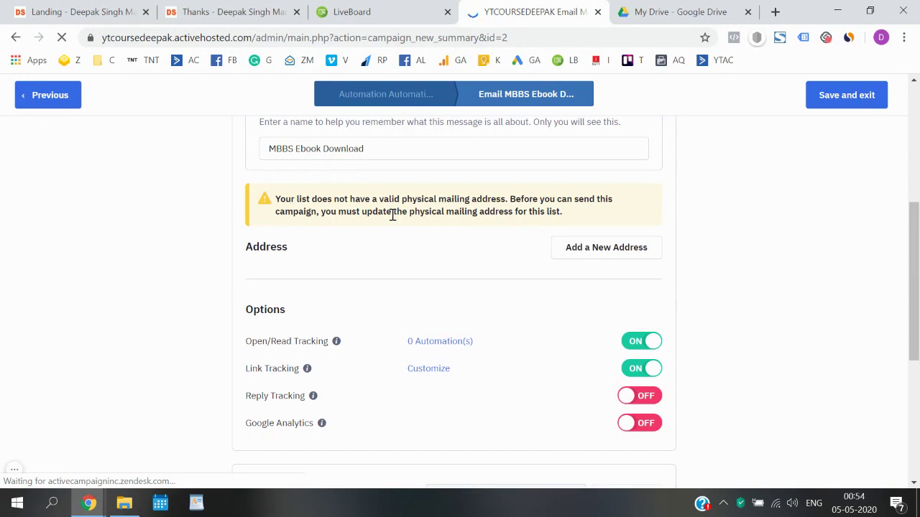
pyautogui.scroll(-4, 392, 216)
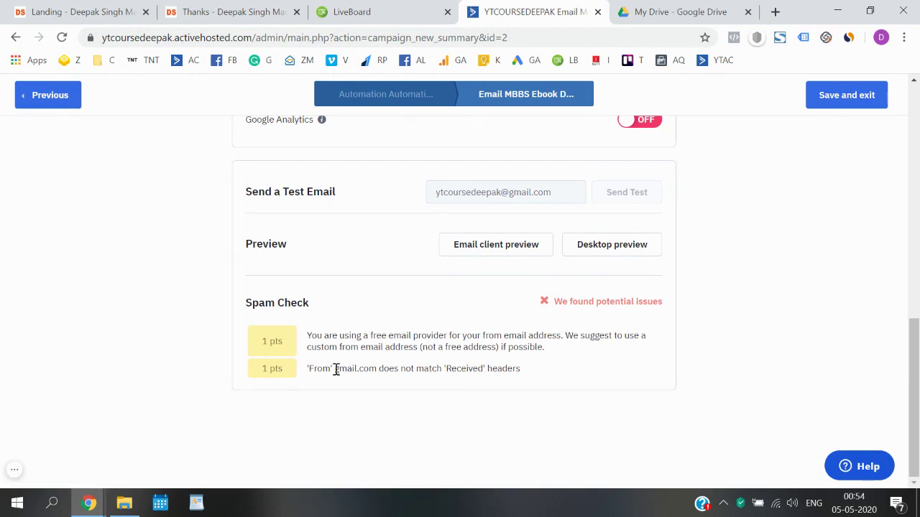
pyautogui.moveTo(335, 369); pyautogui.dragTo(377, 369)
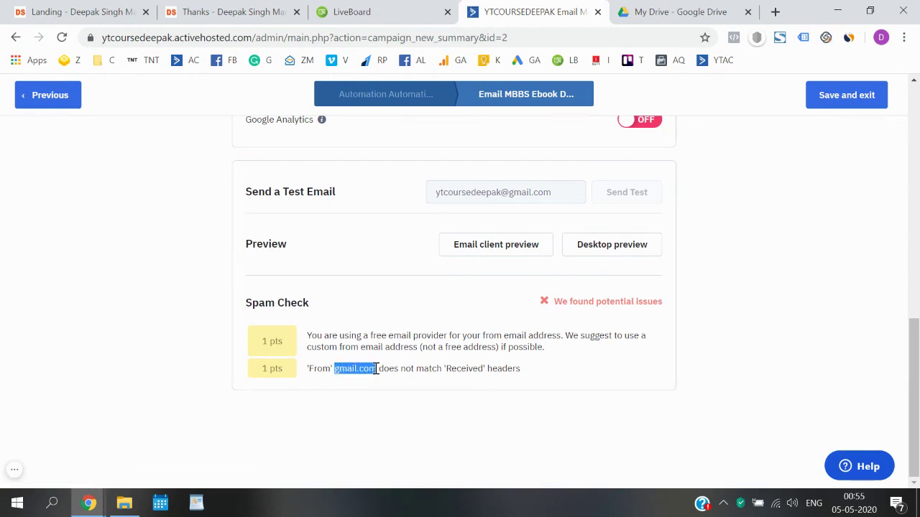
pyautogui.moveTo(340, 335); pyautogui.dragTo(480, 340)
pyautogui.scroll(8, 484, 343)
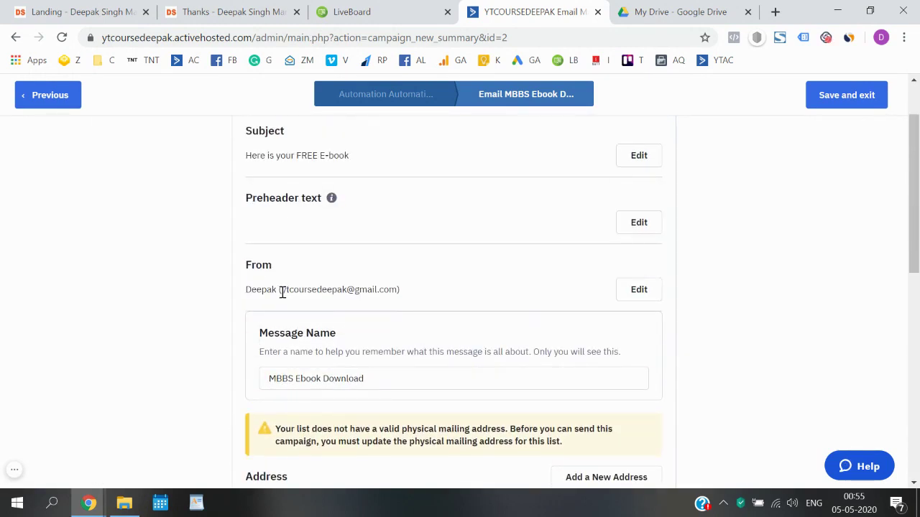
pyautogui.moveTo(283, 292); pyautogui.dragTo(397, 291)
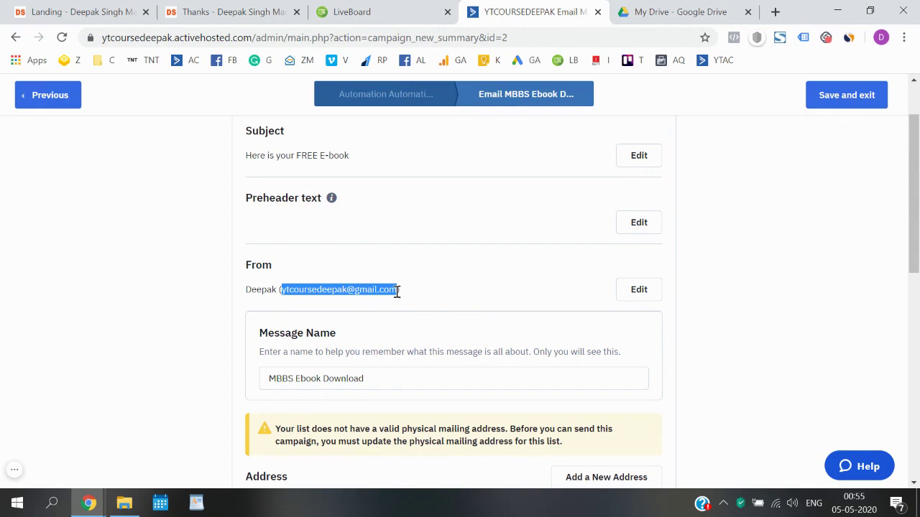
pyautogui.click(515, 292)
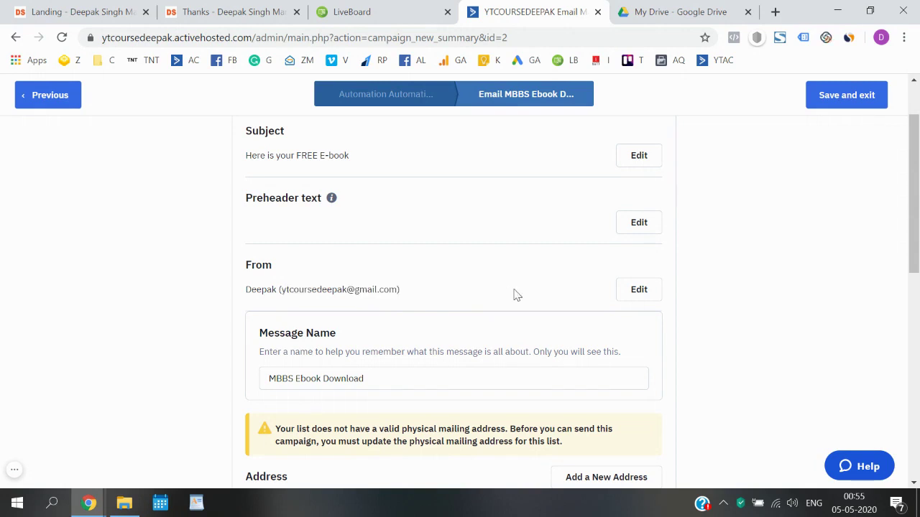
# - Replace the gmail From address with the suggested custom-domain sender and close the settings
pyautogui.click(633, 291)
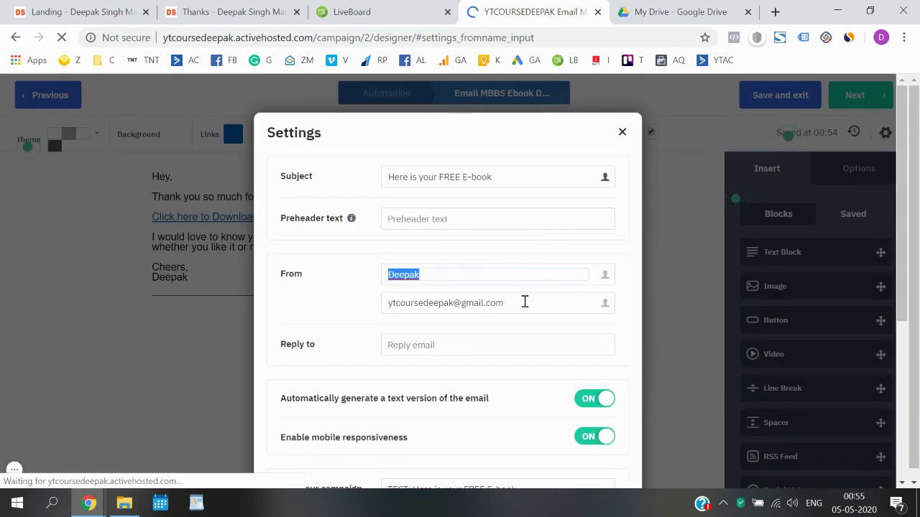
pyautogui.click(524, 302)
pyautogui.hotkey('ctrl', 'a')
pyautogui.write('dee')
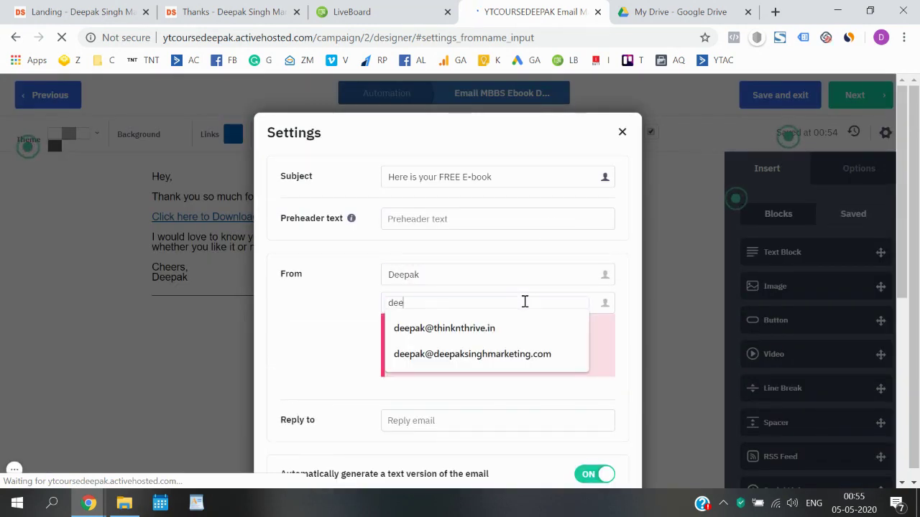
pyautogui.click(503, 327)
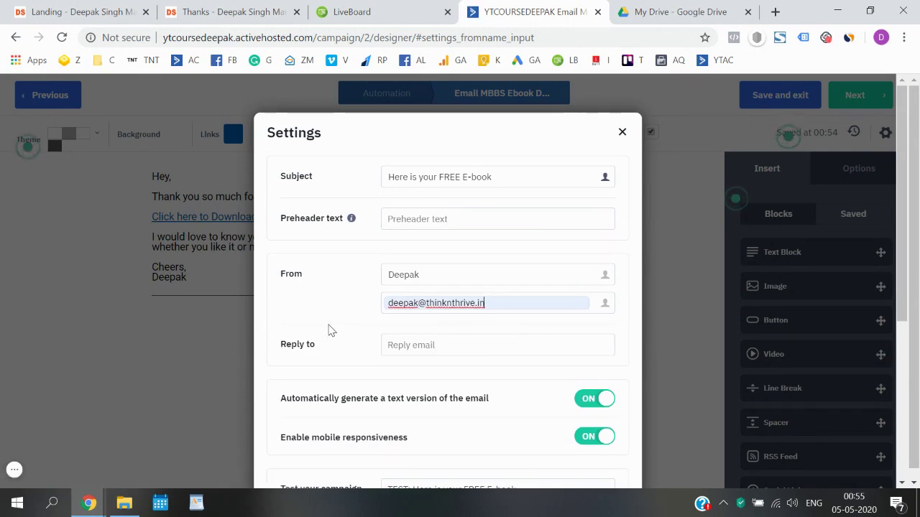
pyautogui.click(337, 319)
pyautogui.scroll(-4, 338, 319)
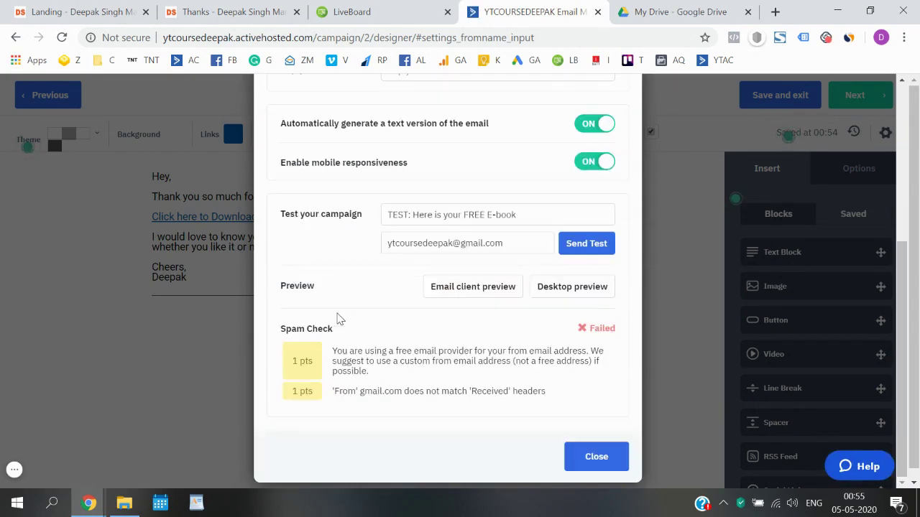
pyautogui.click(596, 457)
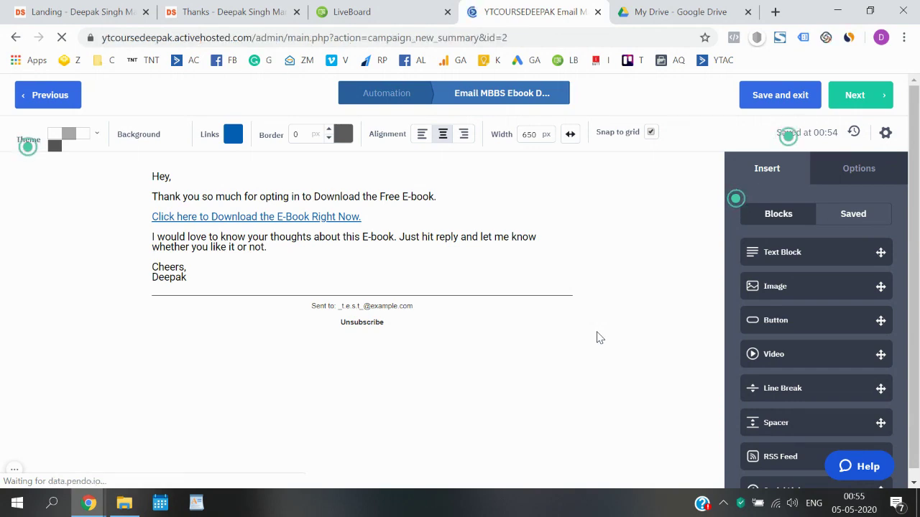
pyautogui.scroll(-10, 598, 338)
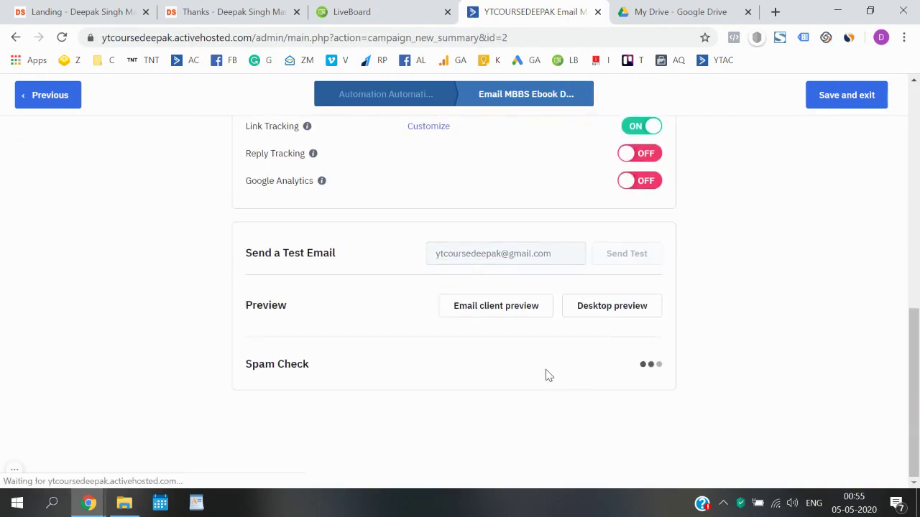
pyautogui.scroll(4, 648, 364)
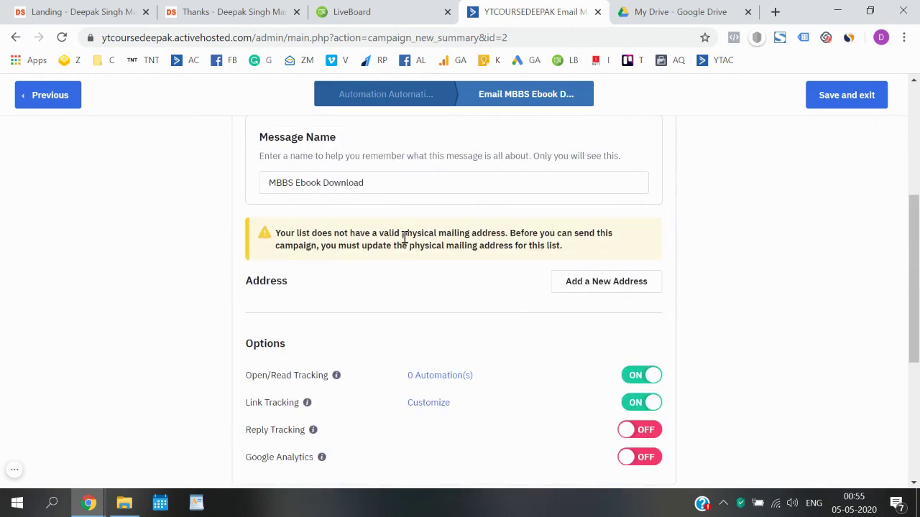
pyautogui.moveTo(404, 239); pyautogui.dragTo(273, 236)
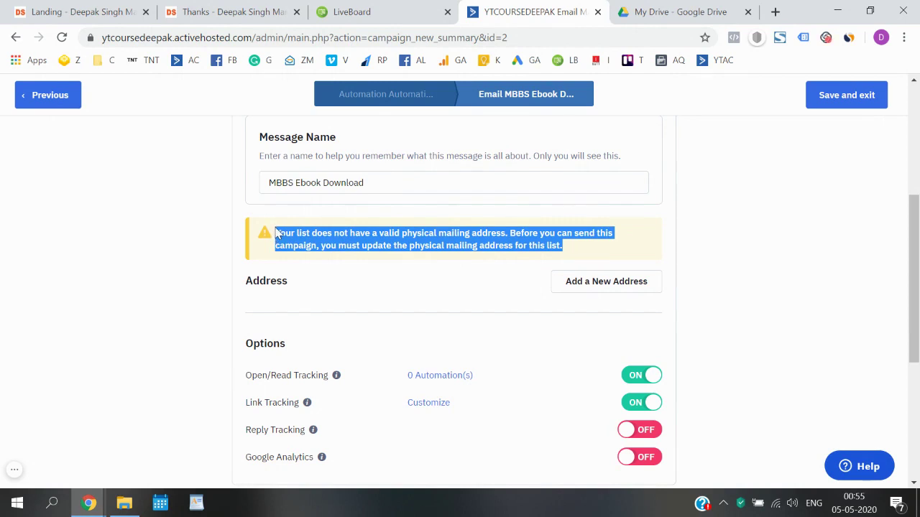
pyautogui.click(702, 292)
pyautogui.scroll(1, 704, 292)
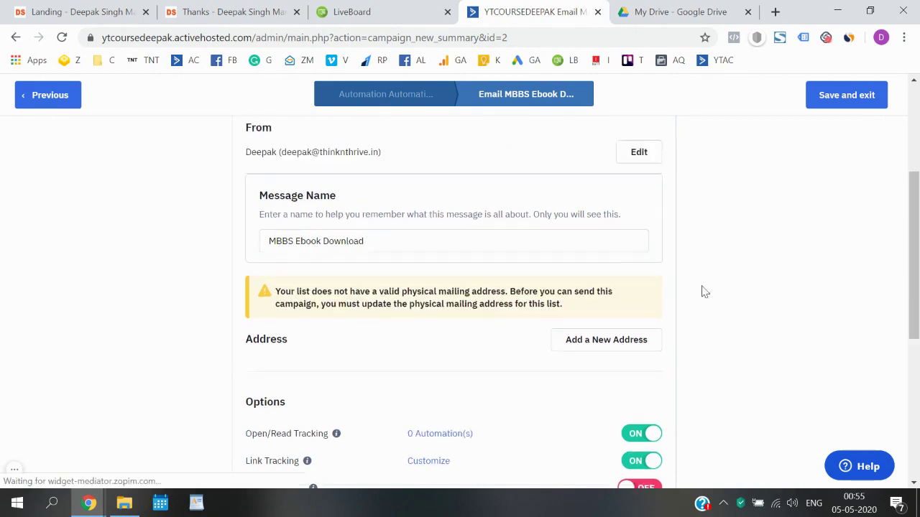
pyautogui.scroll(3, 704, 292)
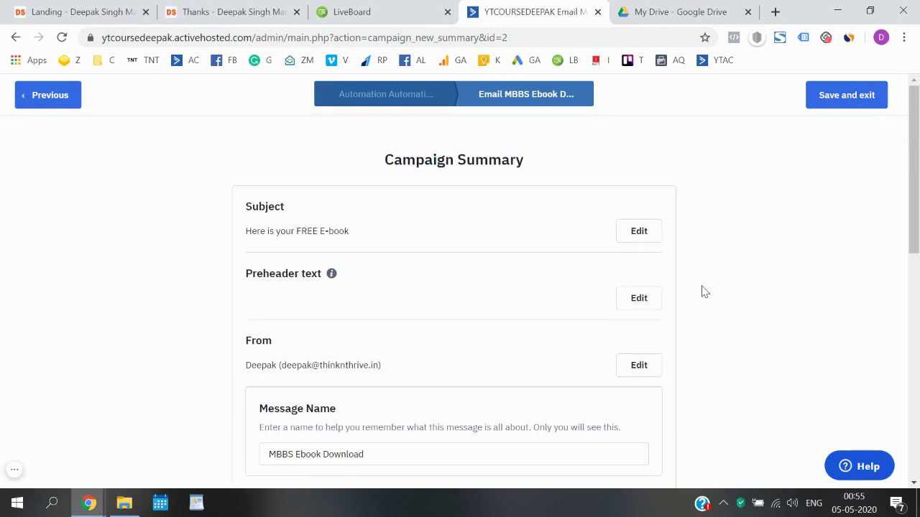
pyautogui.scroll(-4, 705, 291)
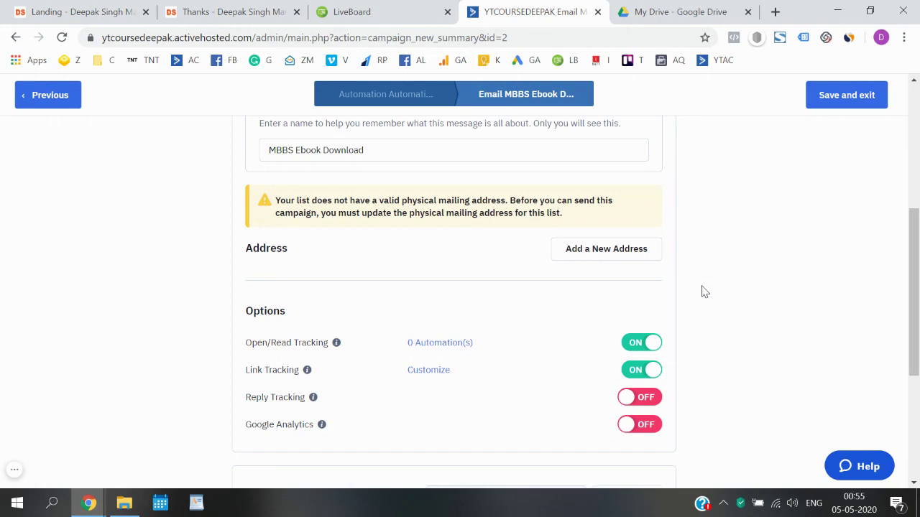
# - Start a new list mailing address with India as the country
pyautogui.click(624, 263)
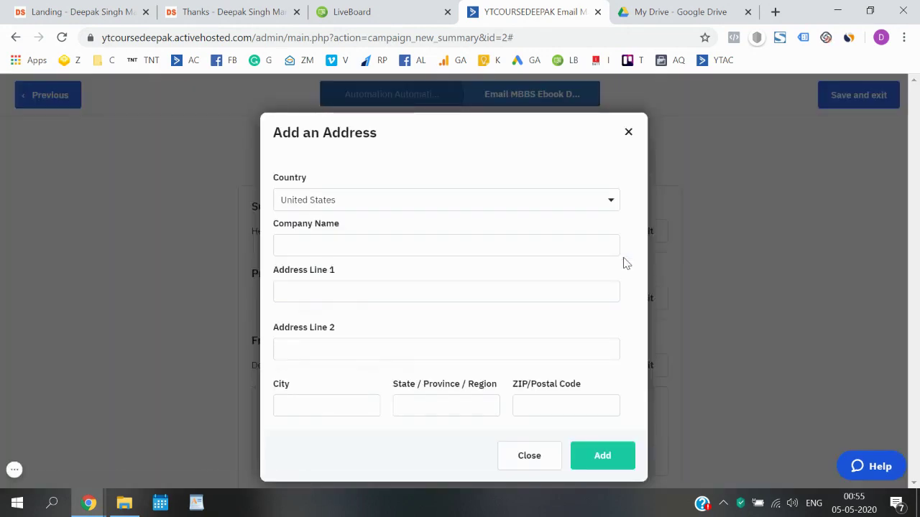
pyautogui.click(576, 201)
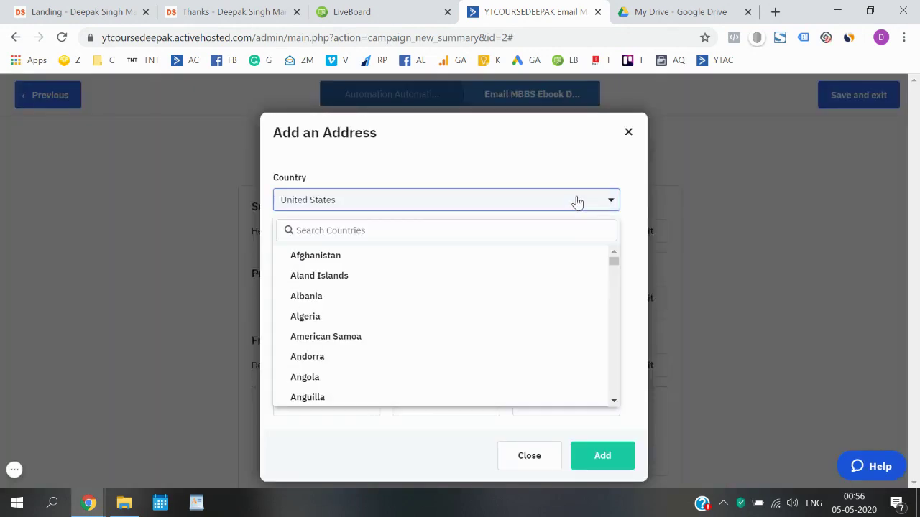
pyautogui.click(550, 230)
pyautogui.write('india')
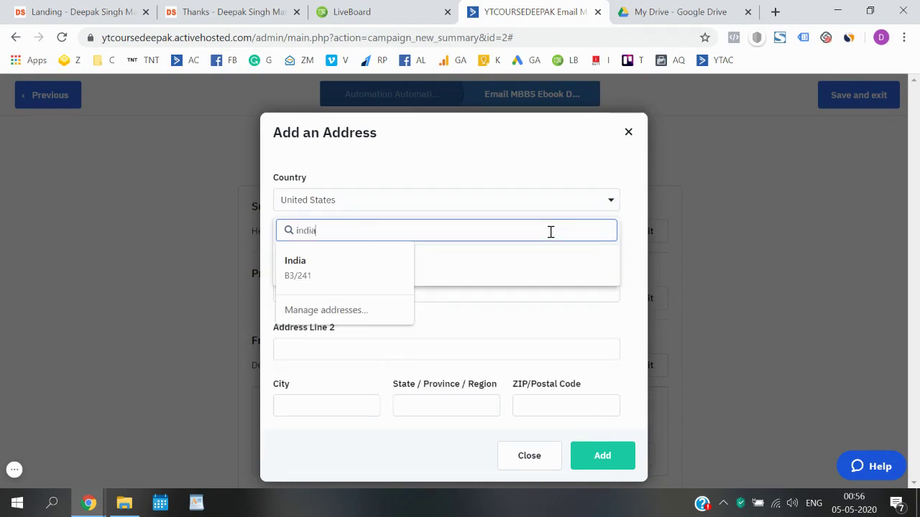
pyautogui.press('Tab')
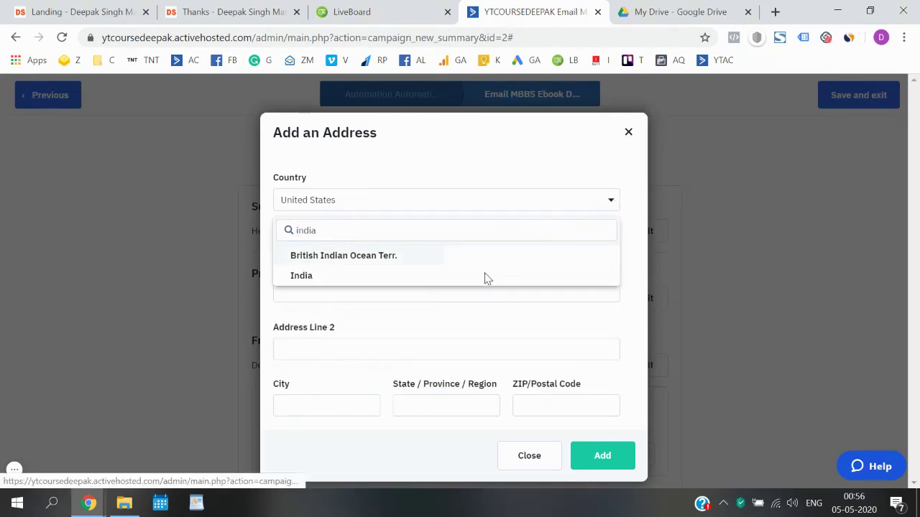
pyautogui.click(429, 277)
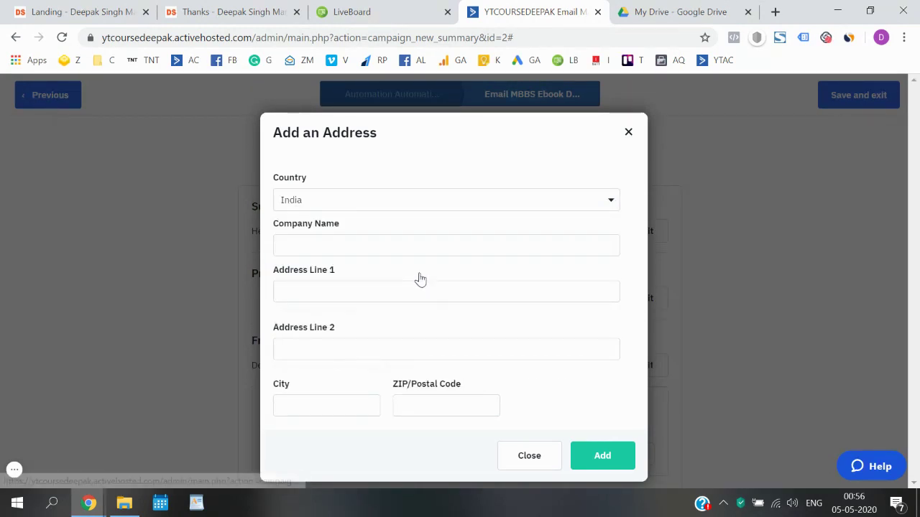
# - Fill in the company name, address line, city and postal code, then add the address
pyautogui.click(404, 247)
pyautogui.write('thtih')
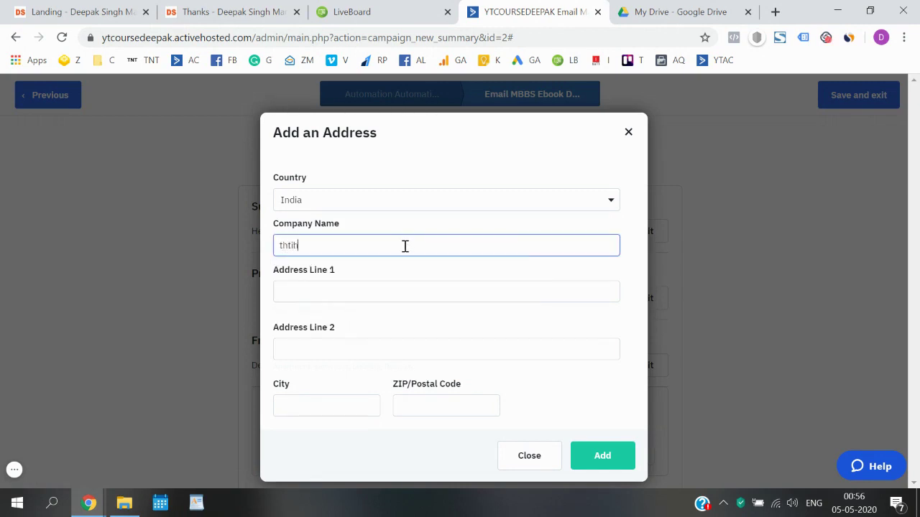
pyautogui.write('iadsd')
pyautogui.click(392, 293)
pyautogui.write('adsds')
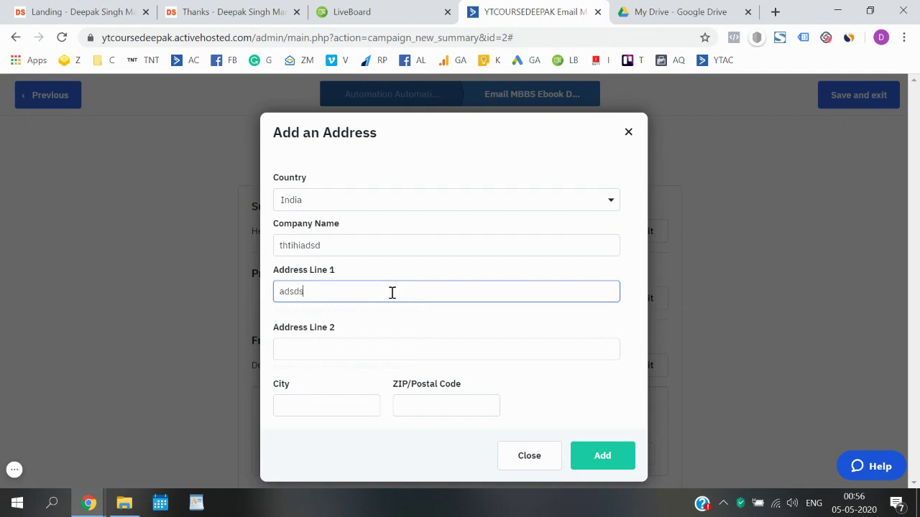
pyautogui.click(323, 404)
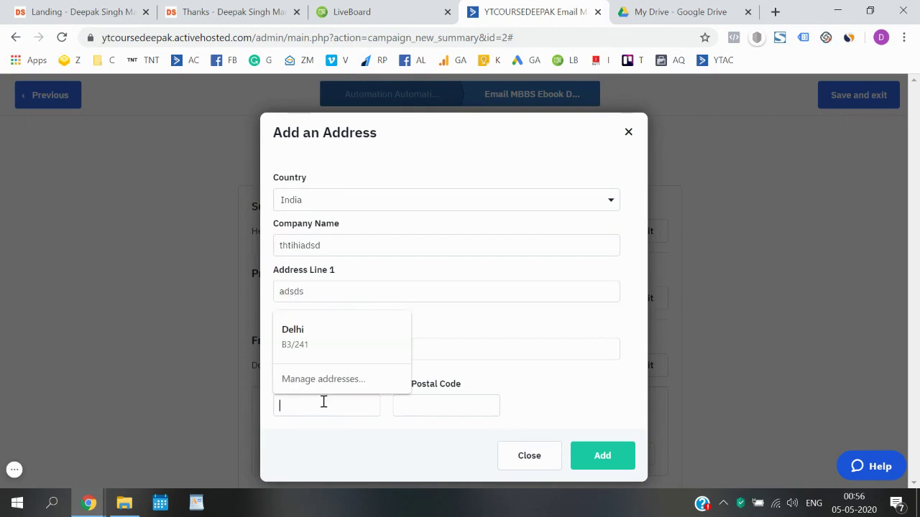
pyautogui.write('Dekhi')
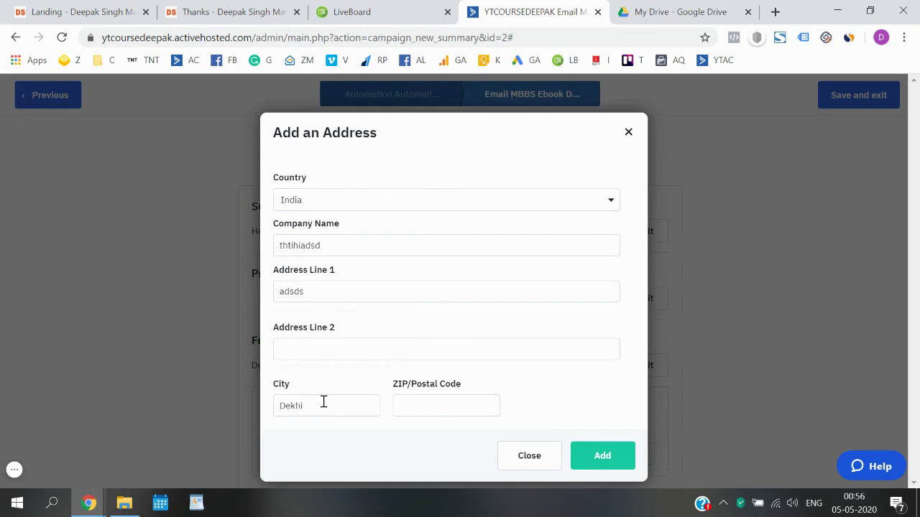
pyautogui.press('Tab')
pyautogui.write('11')
pyautogui.click(602, 404)
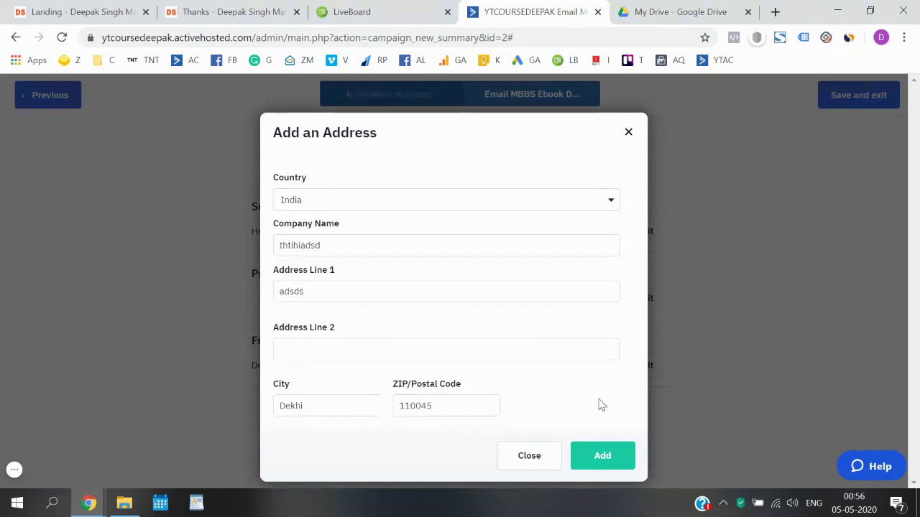
pyautogui.click(602, 453)
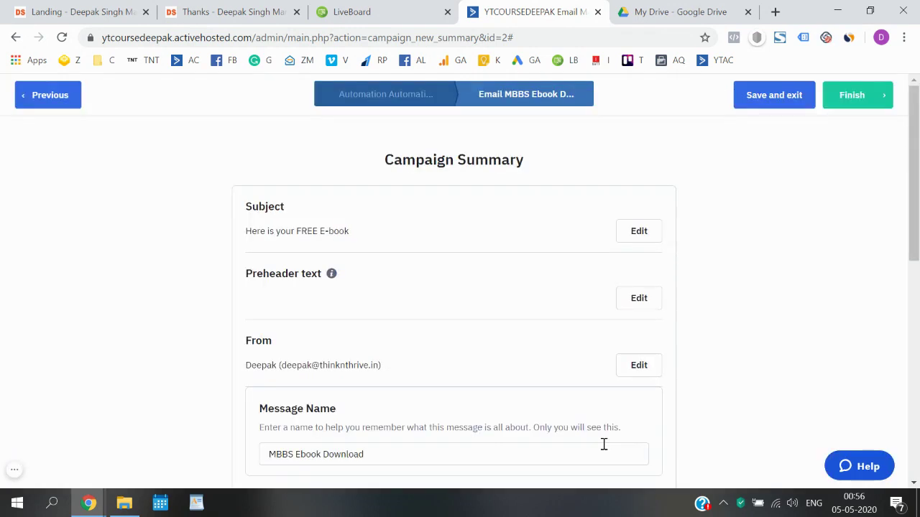
# - Confirm the passed spam check and desktop preview, then finish the MBBS Ebook Download email
pyautogui.scroll(-10, 782, 352)
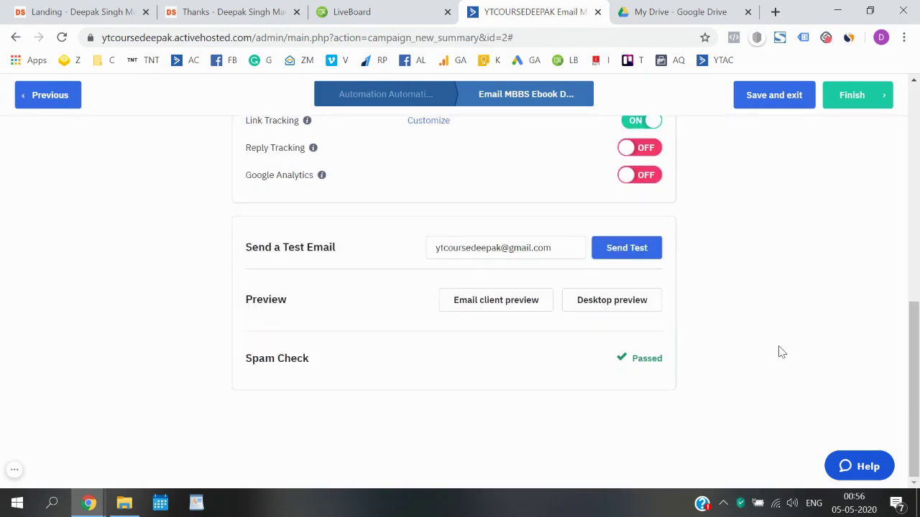
pyautogui.scroll(10, 782, 352)
pyautogui.scroll(-10, 782, 352)
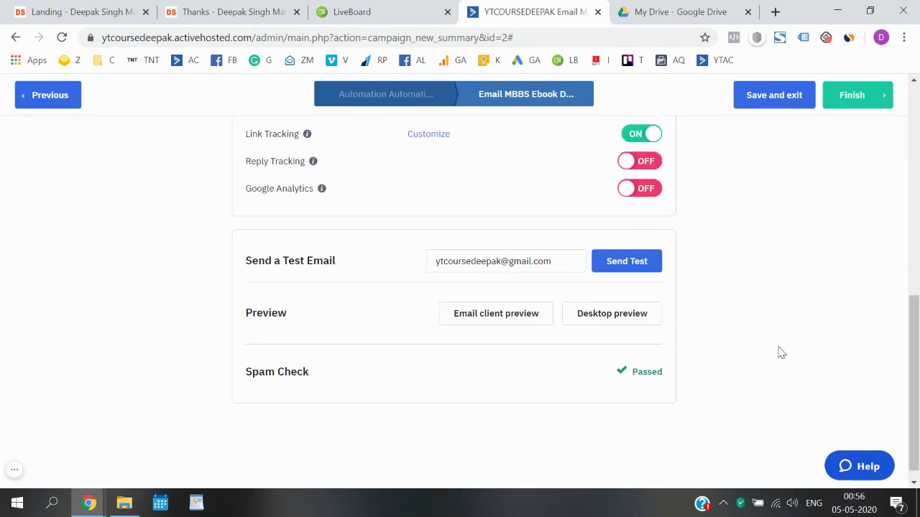
pyautogui.click(628, 315)
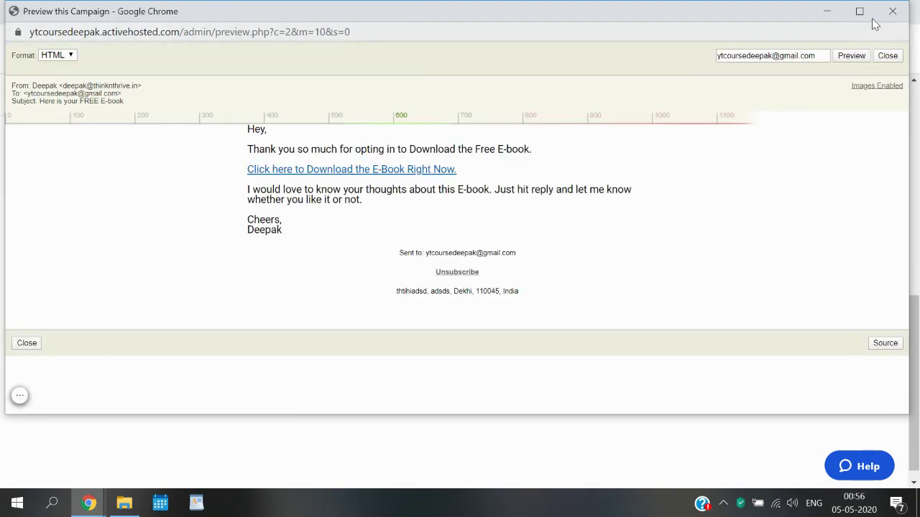
pyautogui.click(891, 15)
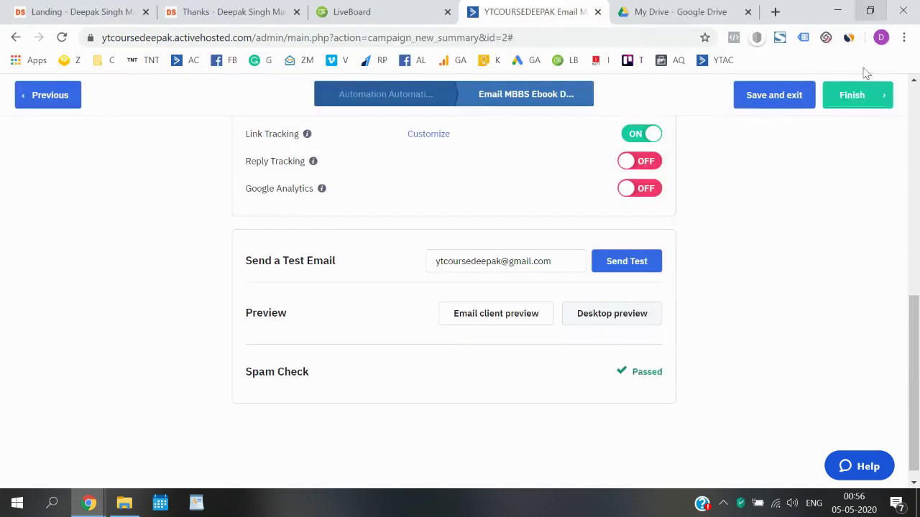
pyautogui.scroll(10, 701, 316)
pyautogui.scroll(-10, 700, 316)
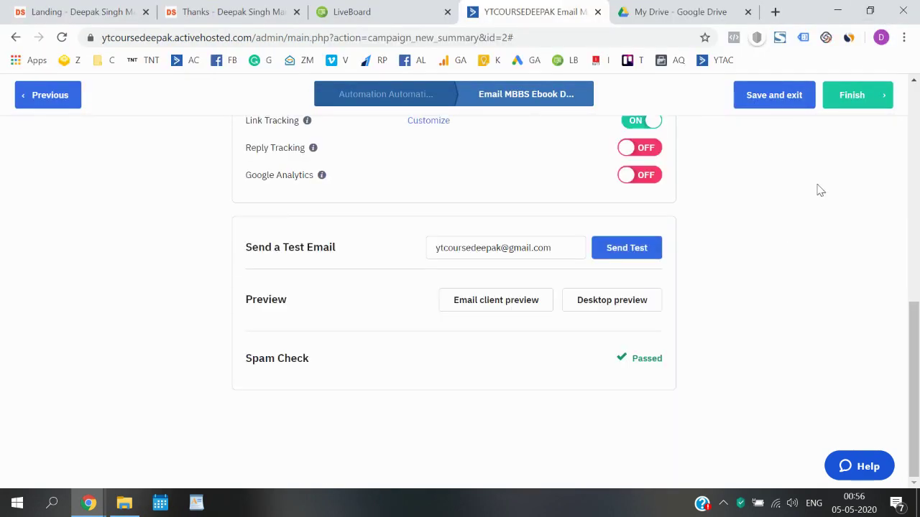
pyautogui.scroll(10, 817, 189)
pyautogui.click(880, 96)
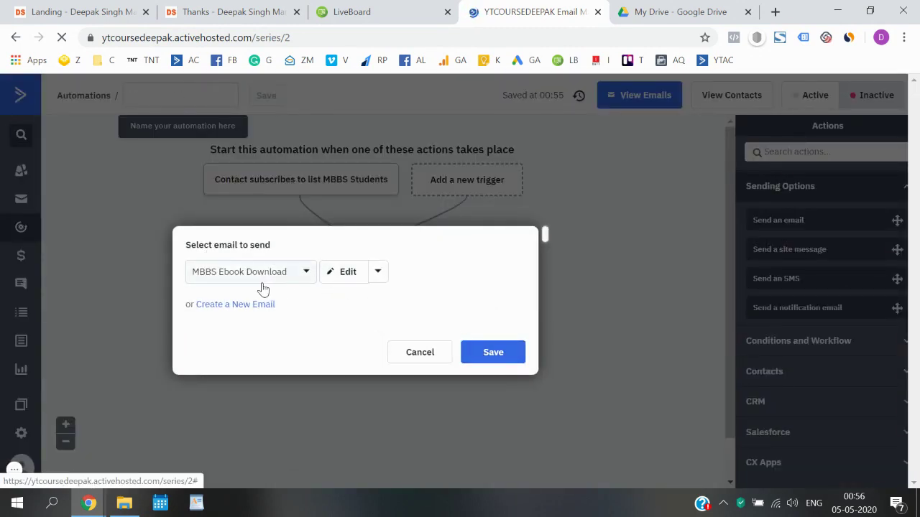
# - Save the MBBS Ebook Download email step, name the automation 'MBBS Students', and set it Active
pyautogui.click(494, 353)
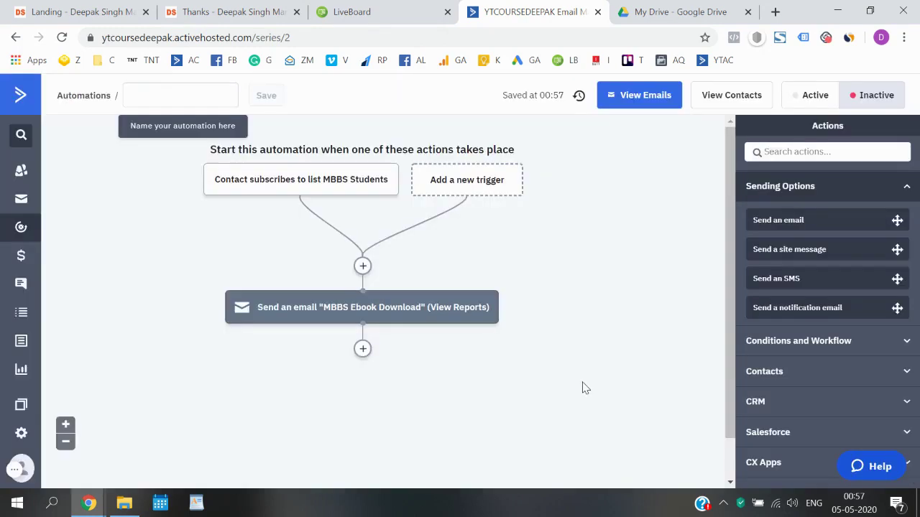
pyautogui.click(194, 89)
pyautogui.write('MBBS St')
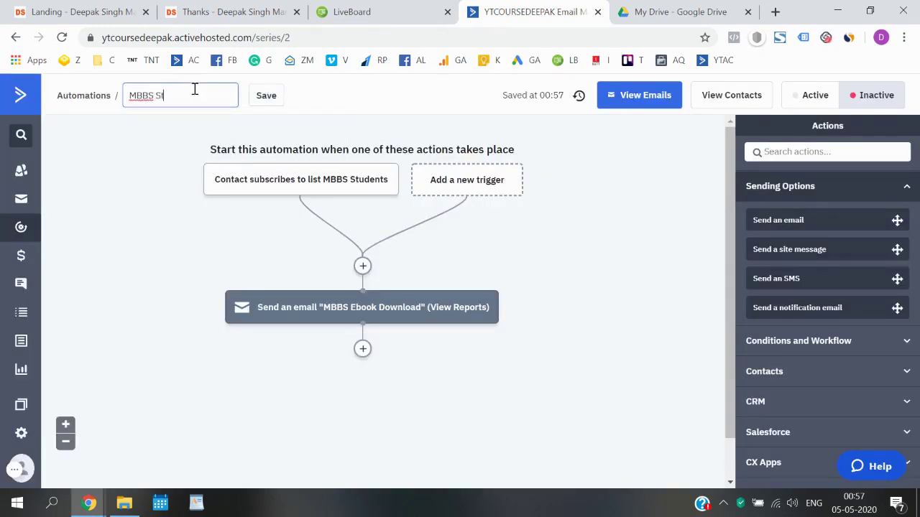
pyautogui.write('udents')
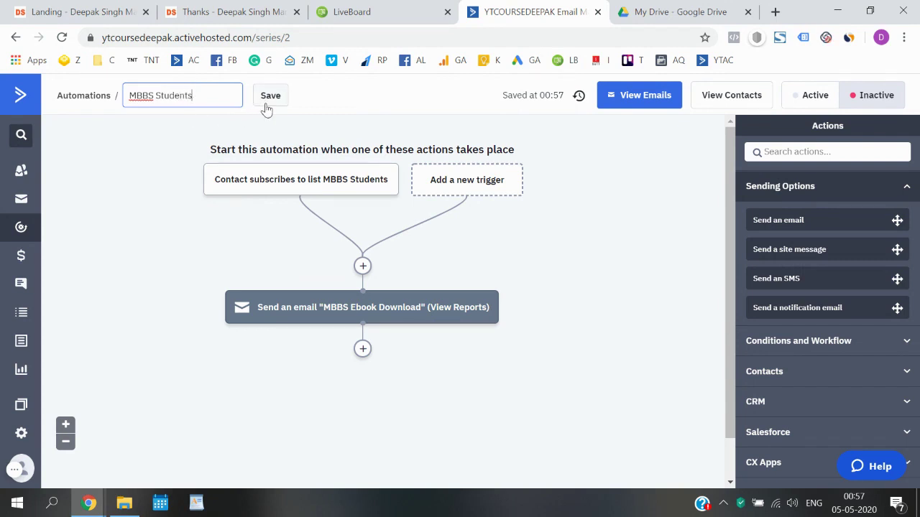
pyautogui.click(264, 102)
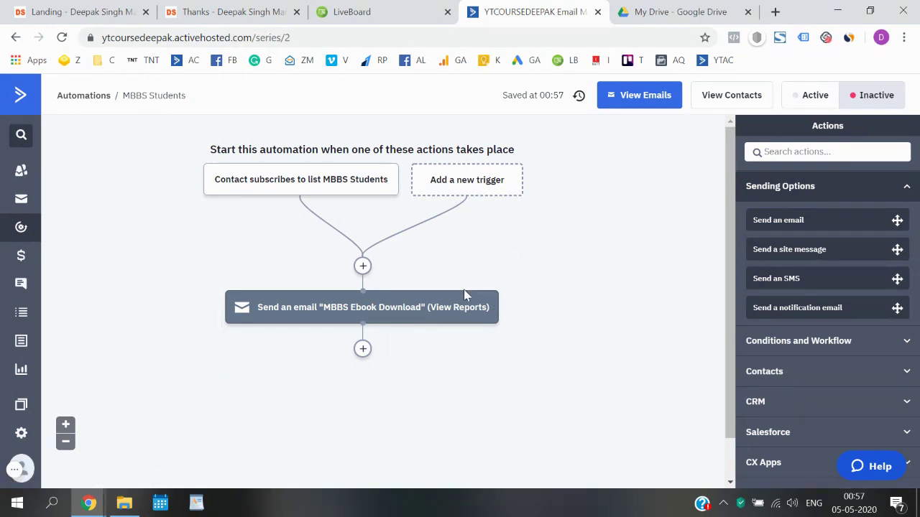
pyautogui.click(797, 101)
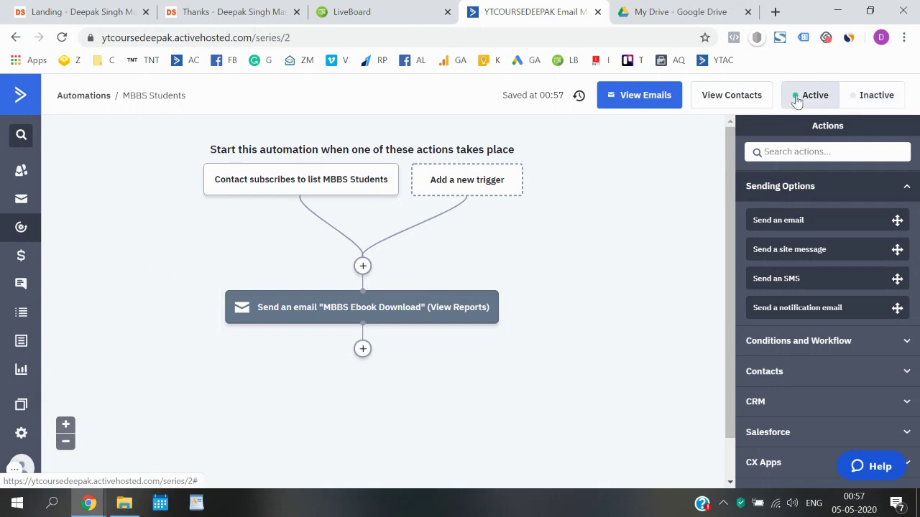
pyautogui.click(84, 96)
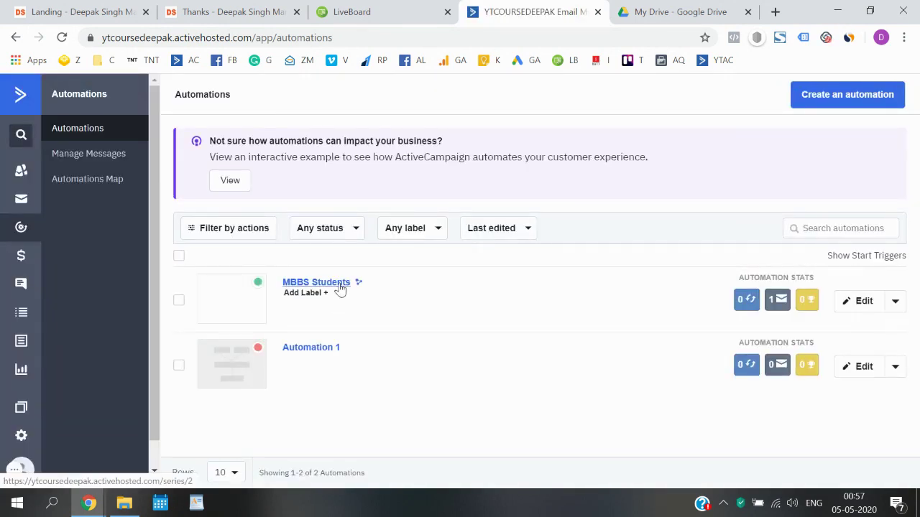
pyautogui.moveTo(776, 302)
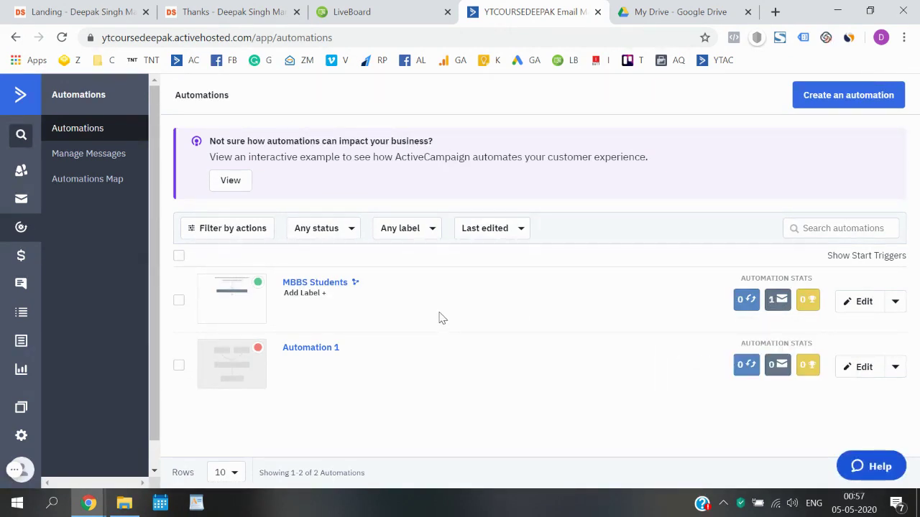
pyautogui.click(97, 12)
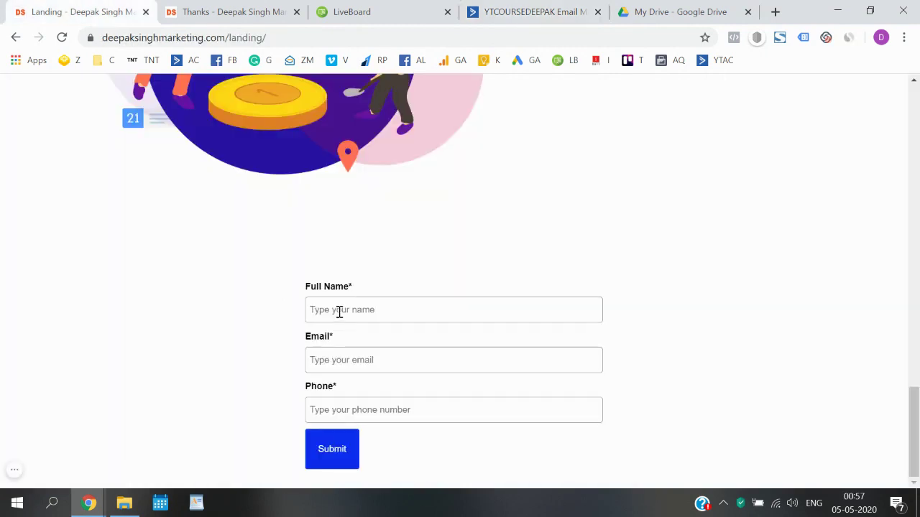
pyautogui.click(532, 11)
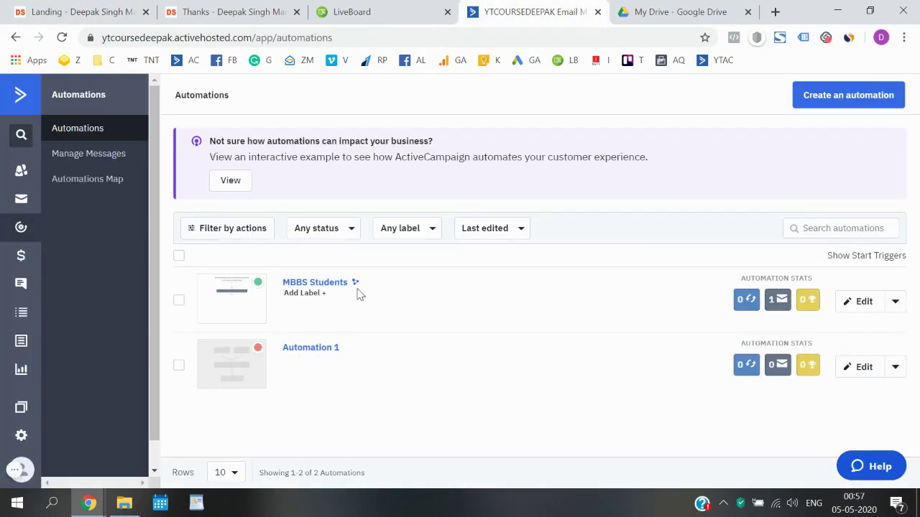